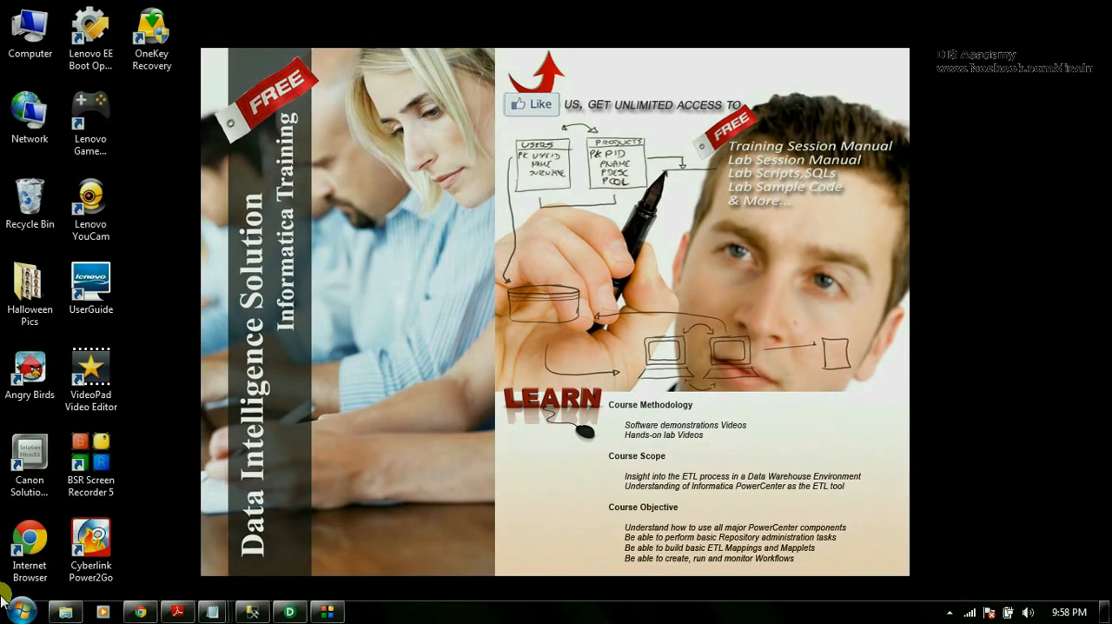
Read the session and mapping goals in the Notepad notes and switch to Informatica PowerCenter Designer.
{"action": "left_click", "coordinate": [212, 611]}
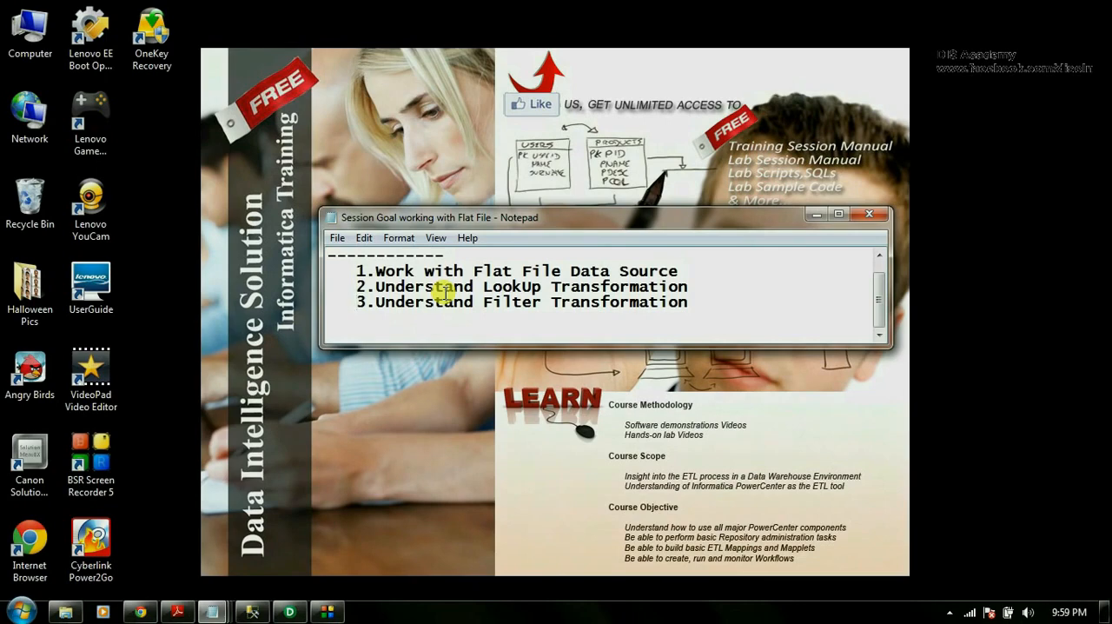
{"action": "left_click", "coordinate": [817, 214]}
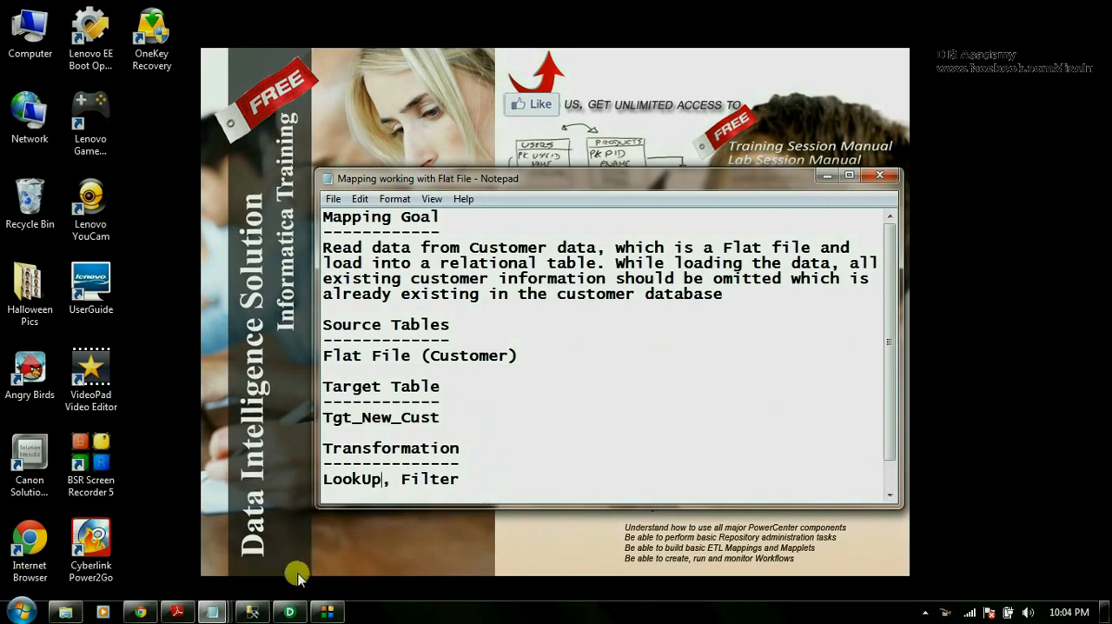
{"action": "left_click", "coordinate": [291, 611]}
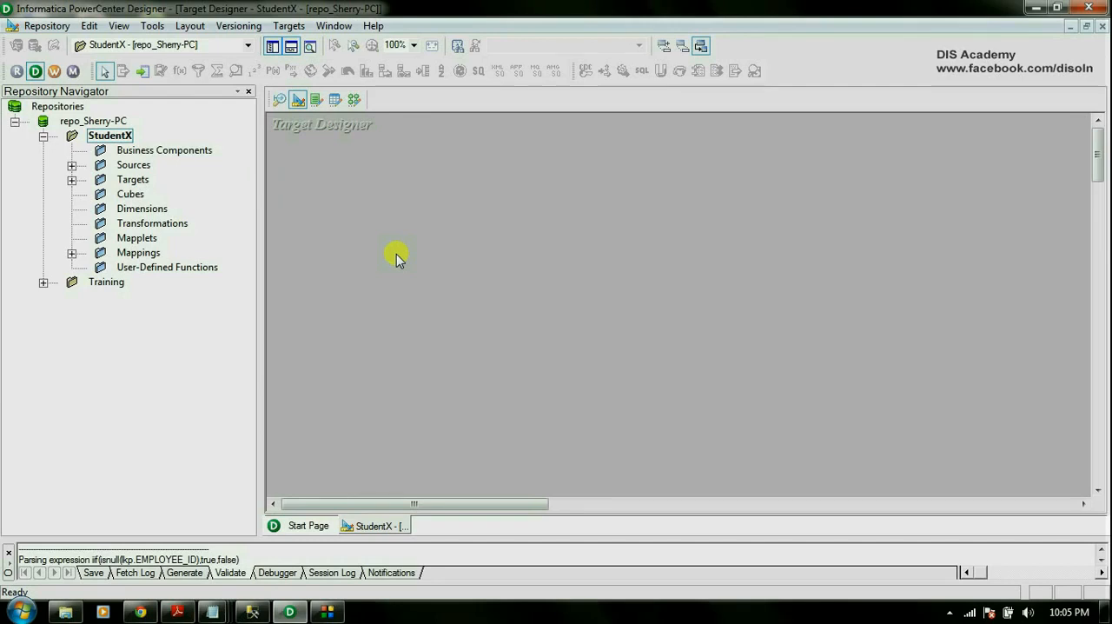
Examine the columns of the NIELSEN customer flat file in Notepad and return to PowerCenter Designer.
{"action": "key", "text": "alt+Tab"}
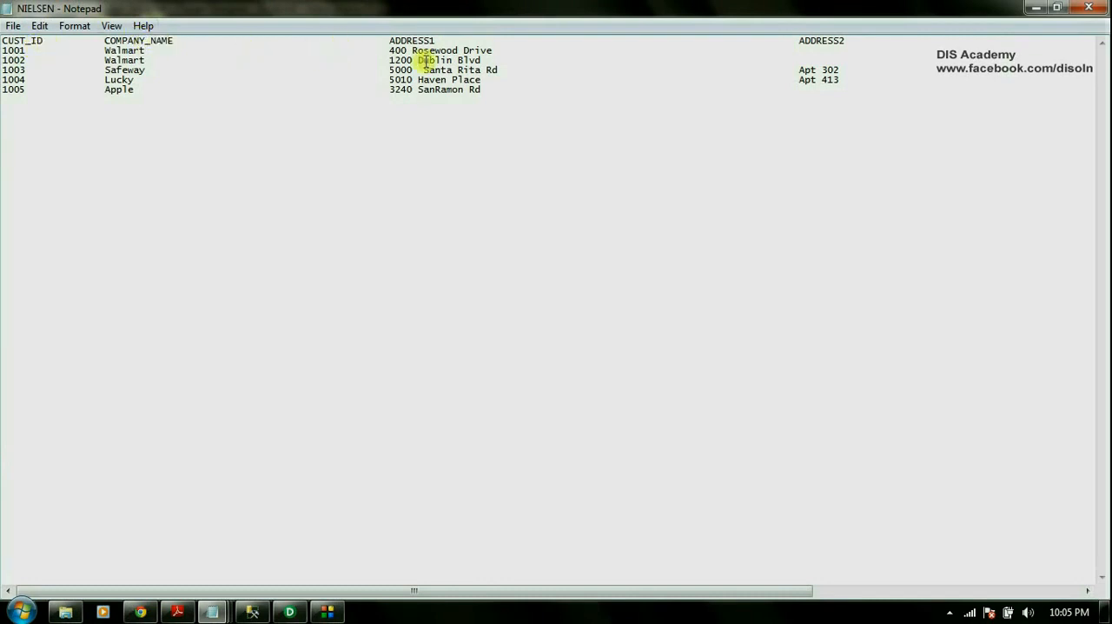
{"action": "left_click_drag", "start_coordinate": [805, 590], "coordinate": [1060, 604]}
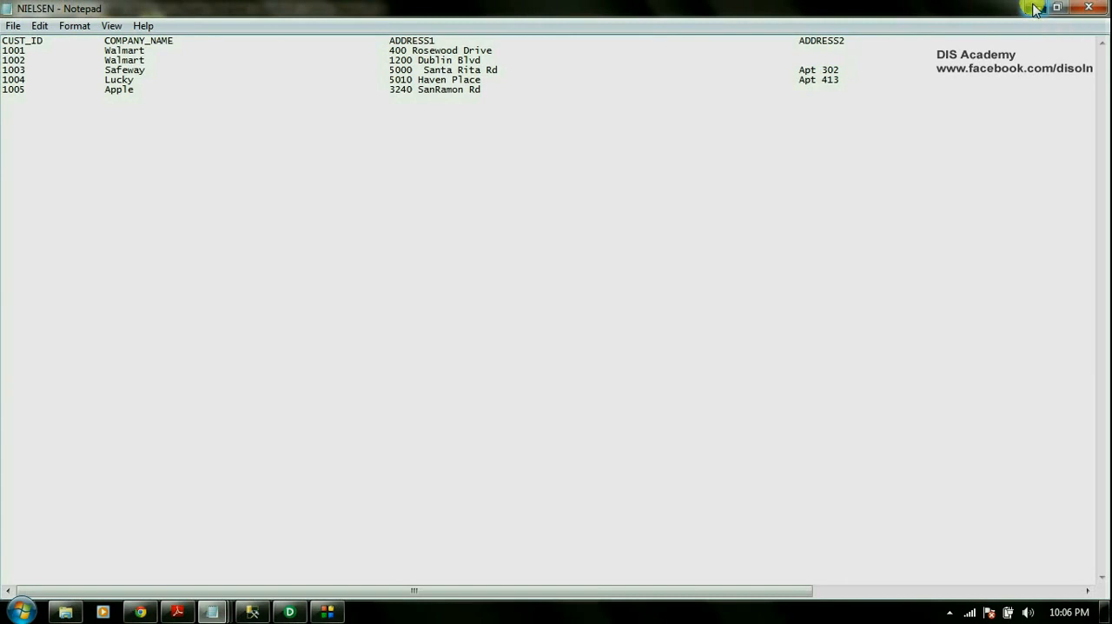
{"action": "left_click", "coordinate": [1035, 8]}
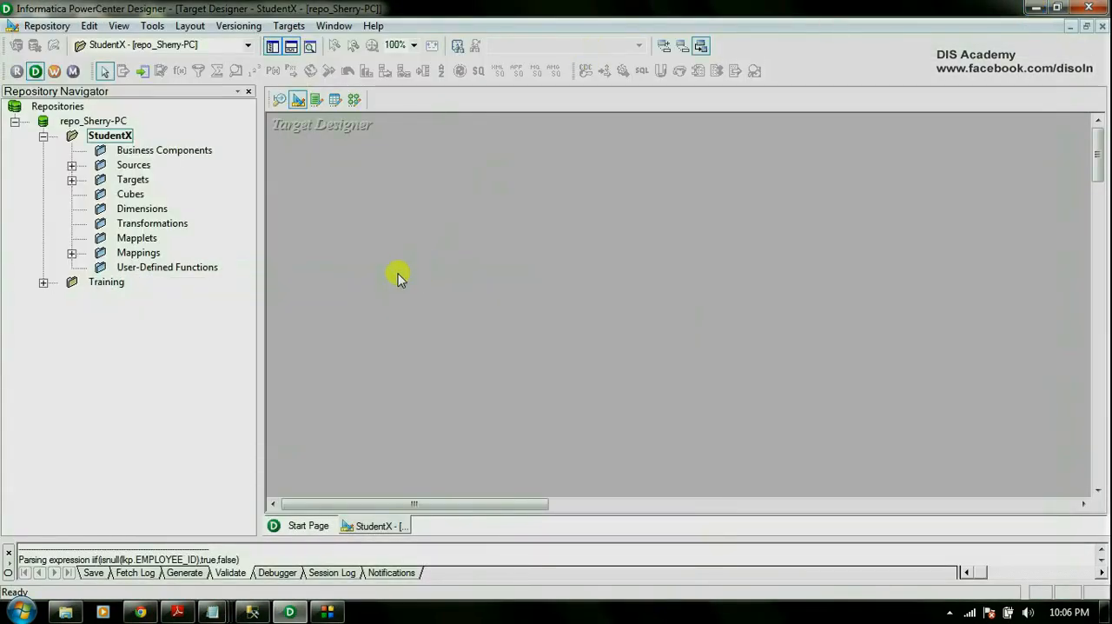
In the Source Analyzer, start importing the NIELSEN text file from the Desktop as a flat file source.
{"action": "left_click", "coordinate": [279, 101]}
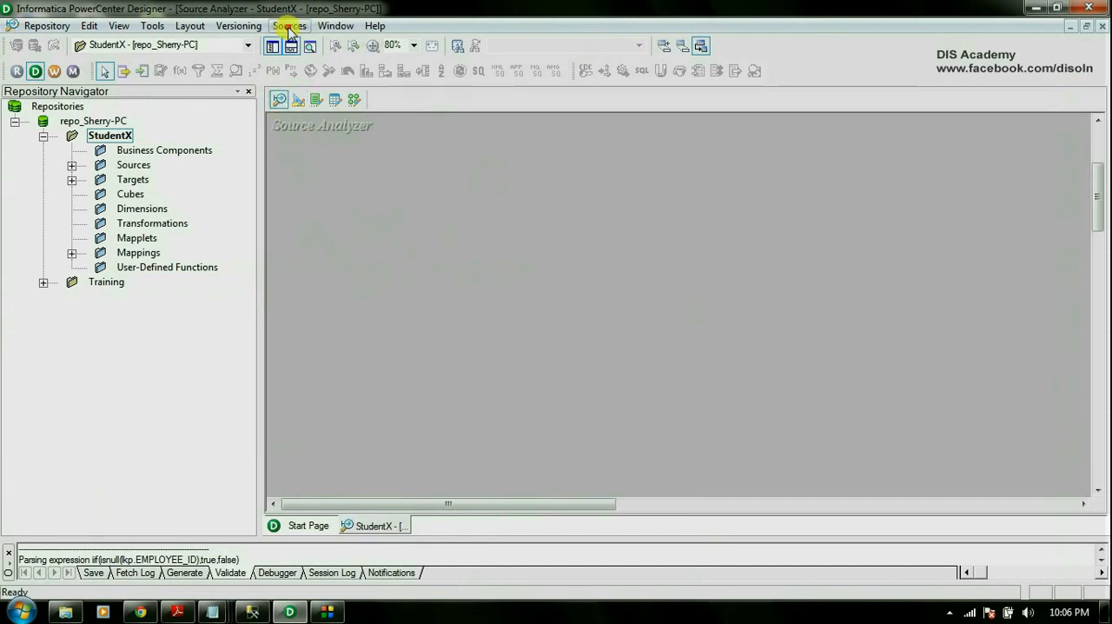
{"action": "left_click", "coordinate": [289, 26]}
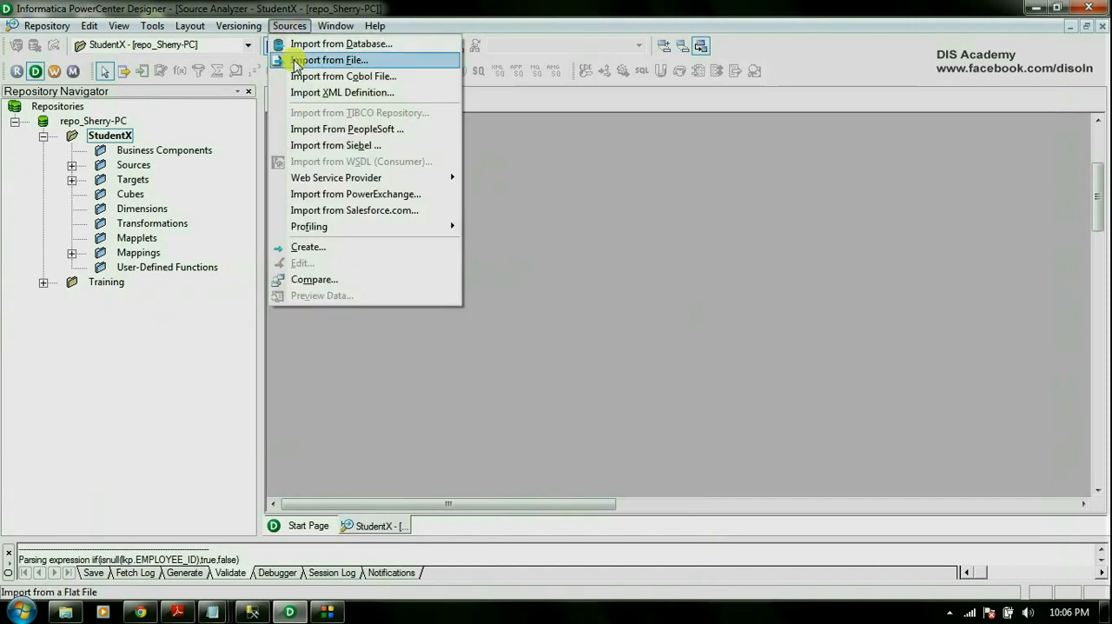
{"action": "left_click", "coordinate": [296, 60]}
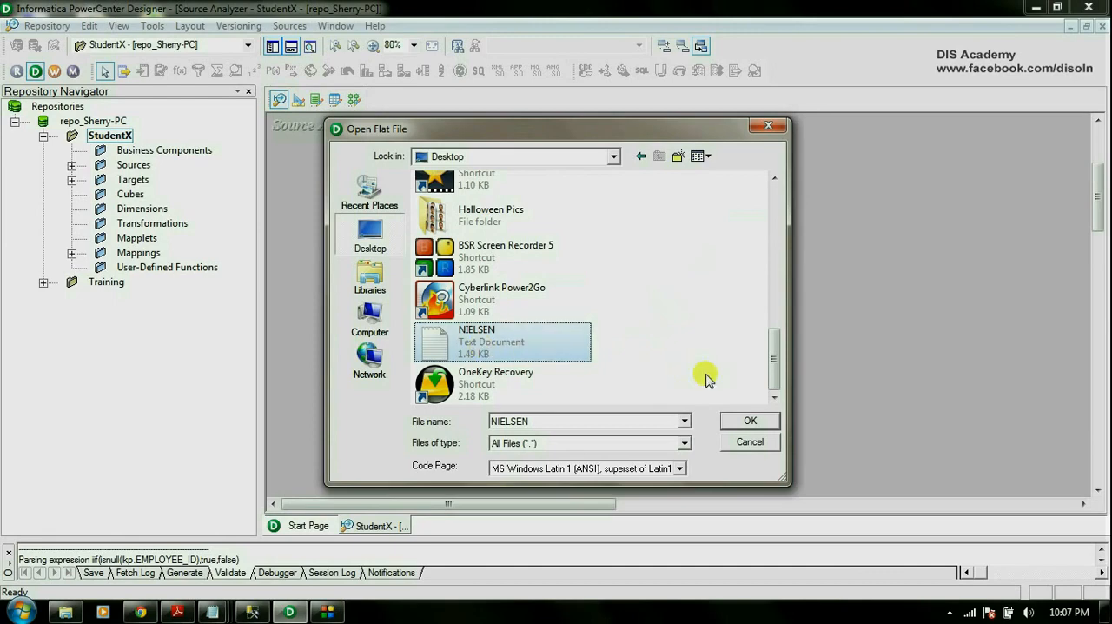
{"action": "left_click", "coordinate": [750, 421]}
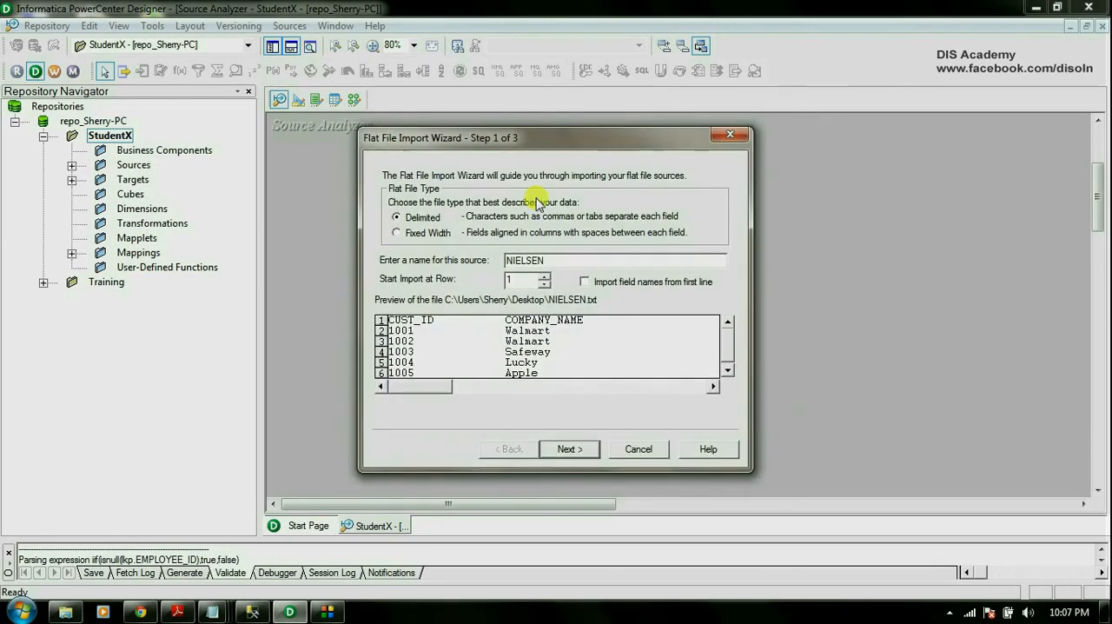
Define the NIELSEN source as Fixed Width with field names imported from the first line, and continue to the column widths.
{"action": "left_click", "coordinate": [399, 235]}
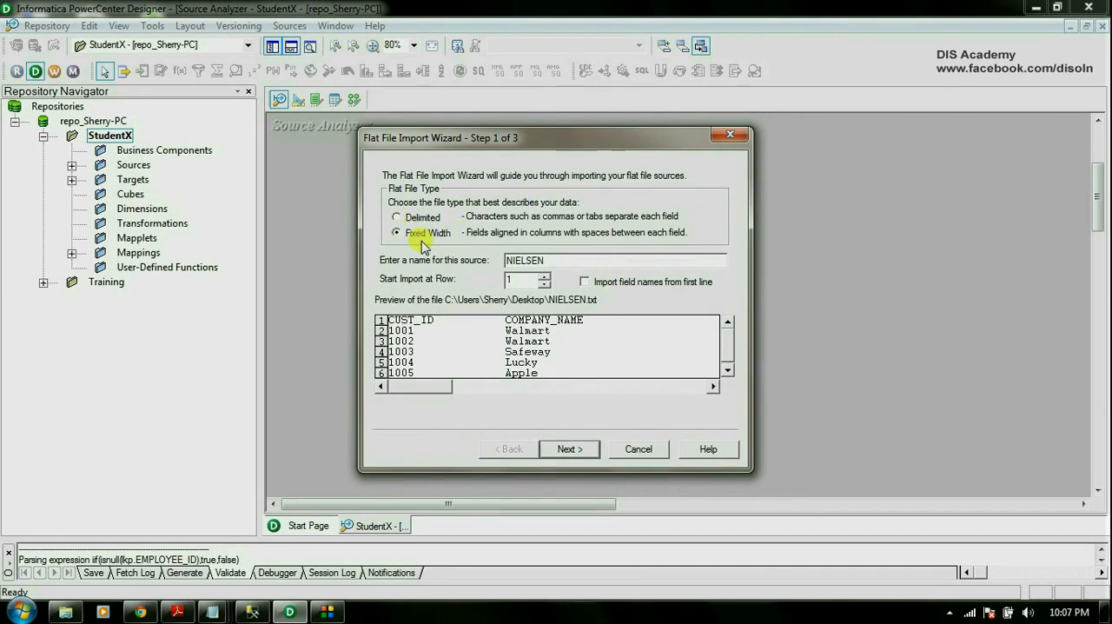
{"action": "left_click", "coordinate": [587, 285]}
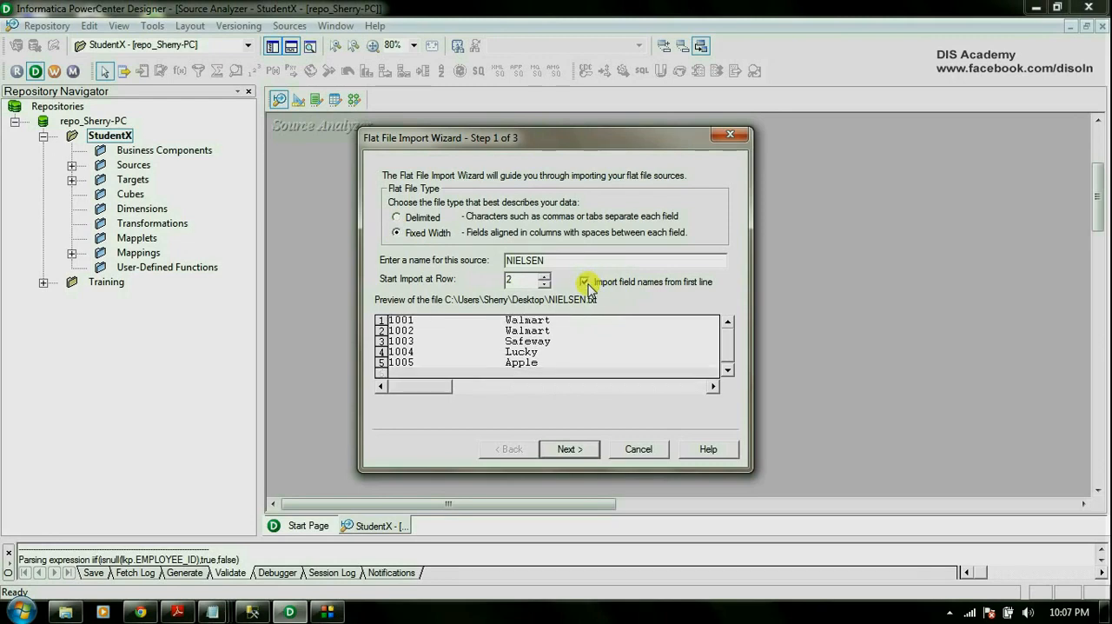
{"action": "left_click", "coordinate": [573, 451]}
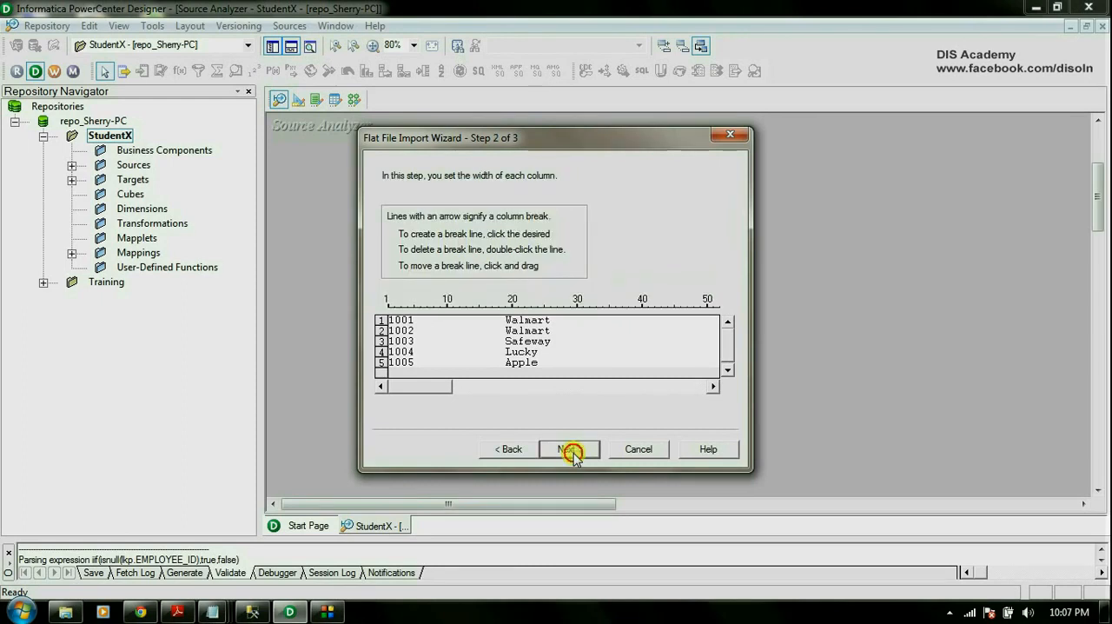
Place column breaks at the start of the company name and first address fields, giving widths of 18 and 50.
{"action": "left_click", "coordinate": [505, 315]}
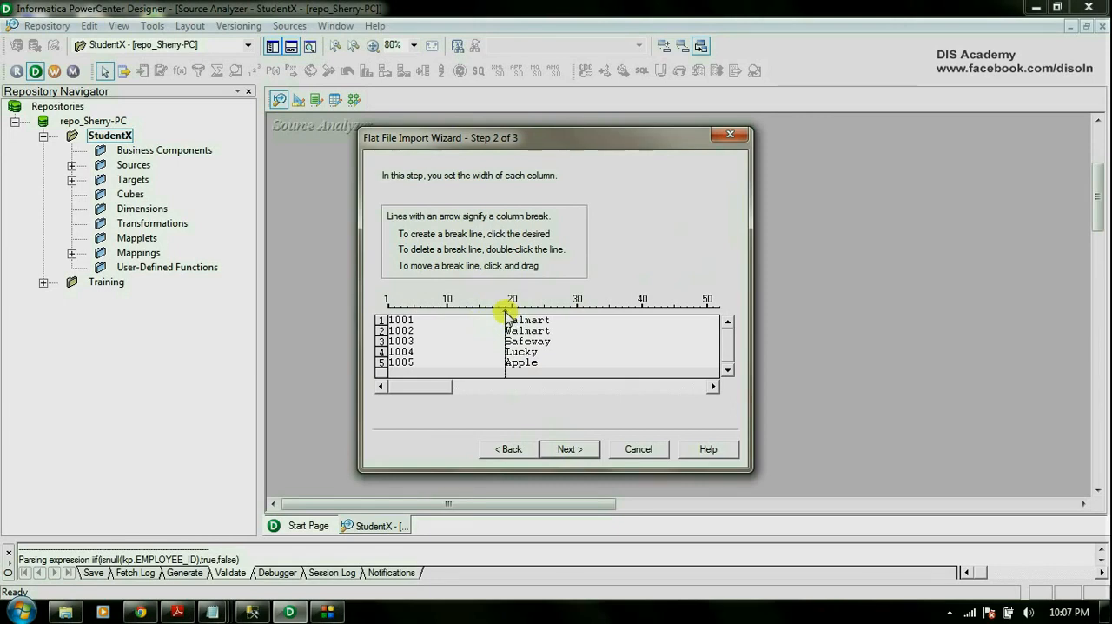
{"action": "left_click", "coordinate": [717, 387]}
{"action": "left_click", "coordinate": [717, 386]}
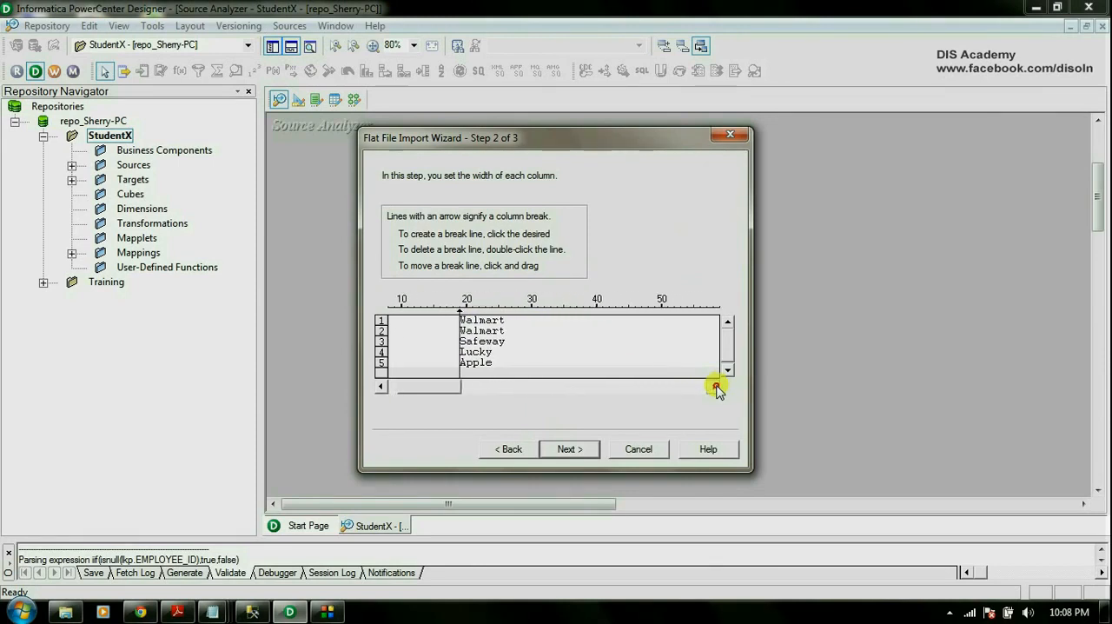
{"action": "left_click", "coordinate": [717, 386]}
{"action": "left_click", "coordinate": [716, 386]}
{"action": "left_click", "coordinate": [716, 387]}
{"action": "left_click", "coordinate": [716, 386]}
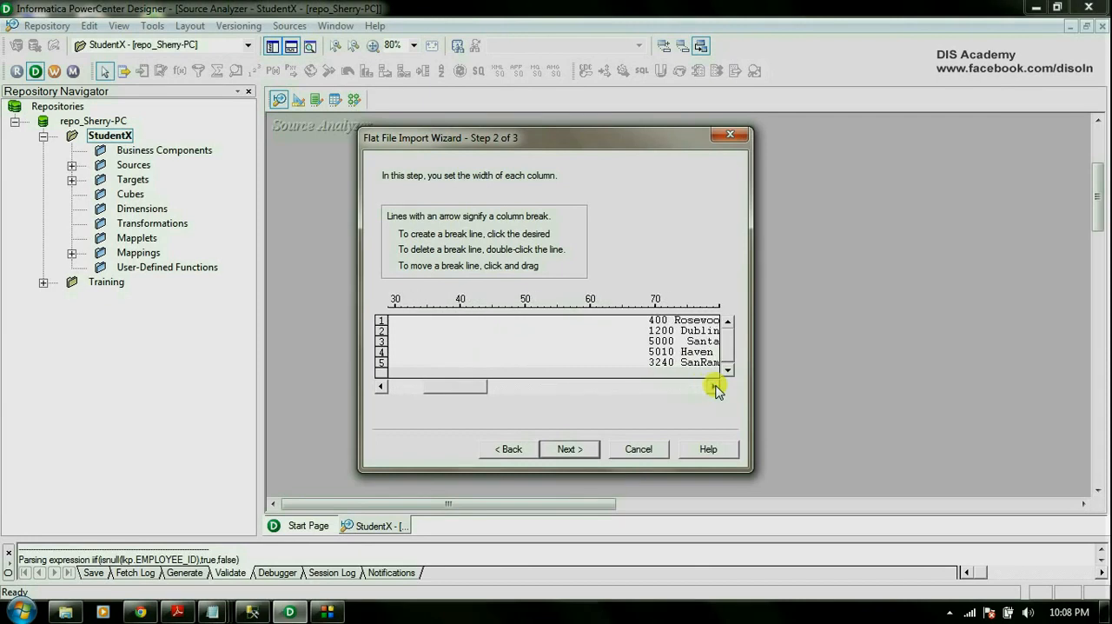
{"action": "left_click", "coordinate": [717, 387]}
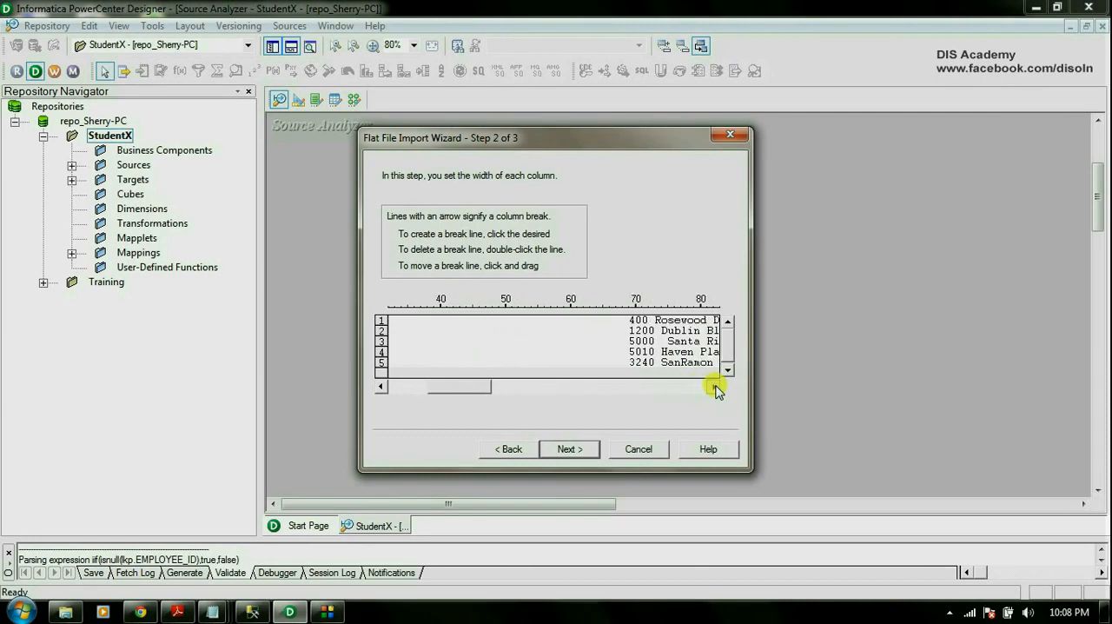
{"action": "left_click", "coordinate": [630, 304]}
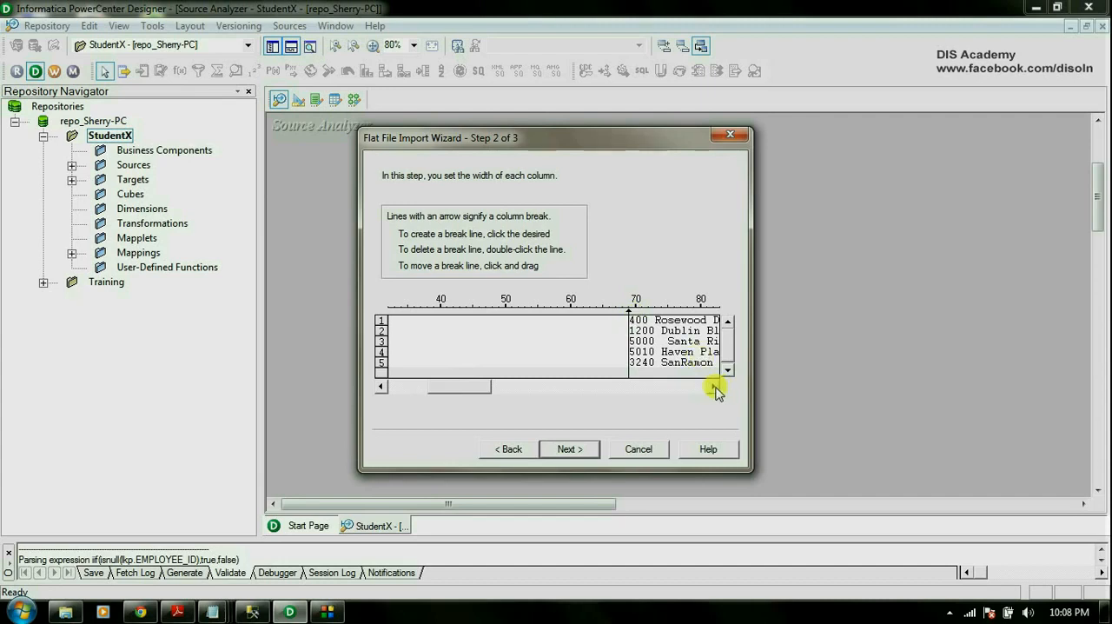
Place column breaks before the second address, city, state and code fields, and continue to the column definitions.
{"action": "left_click", "coordinate": [714, 387]}
{"action": "left_click", "coordinate": [654, 306]}
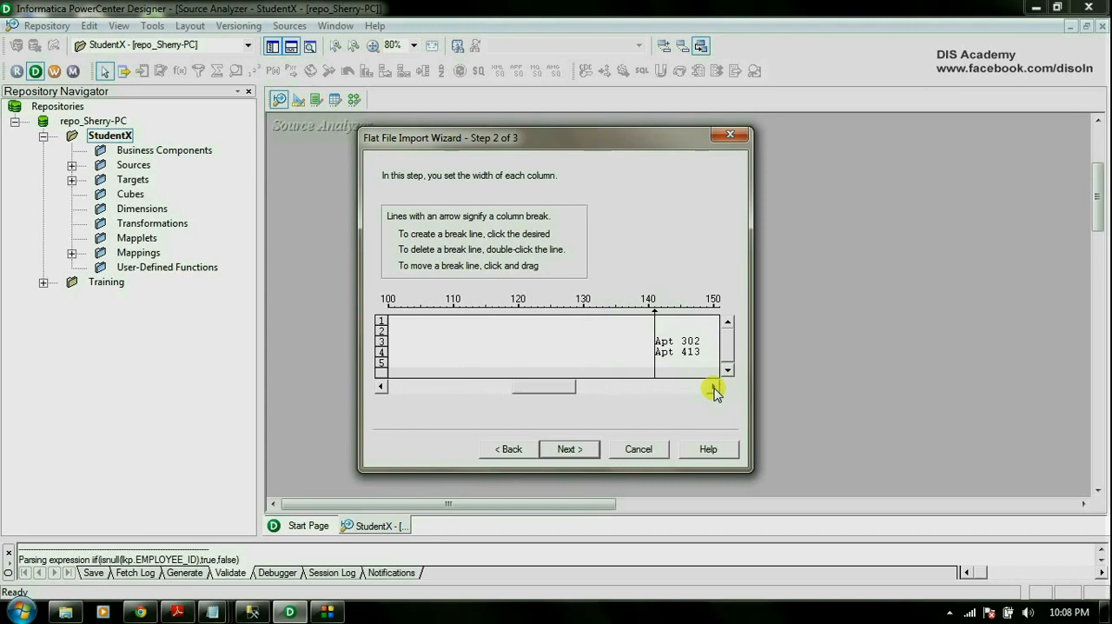
{"action": "left_click", "coordinate": [713, 386]}
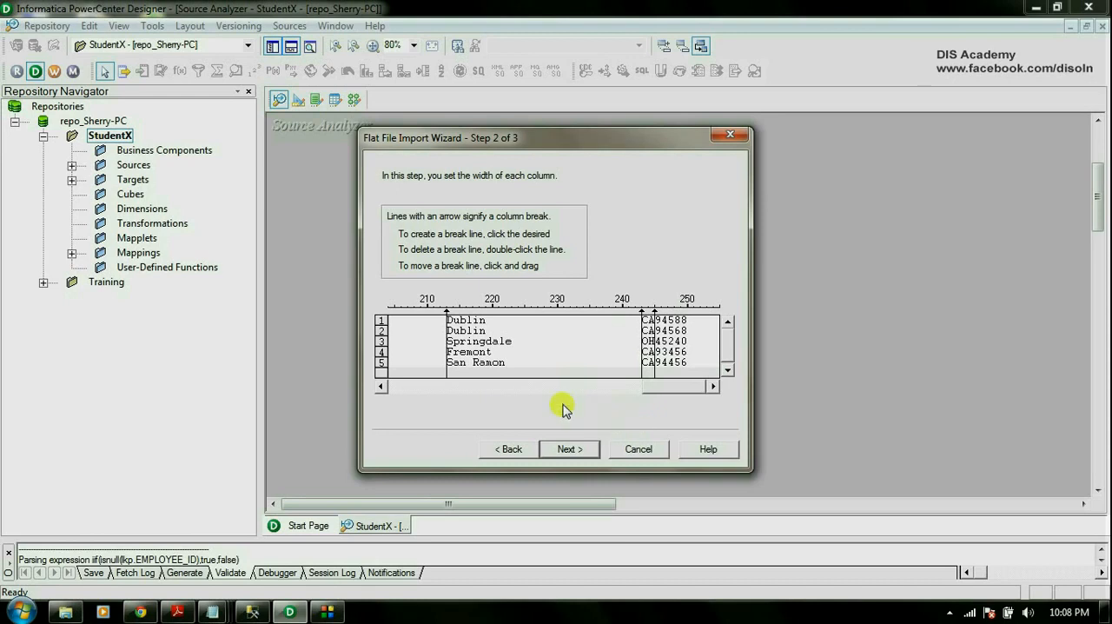
{"action": "left_click", "coordinate": [570, 449]}
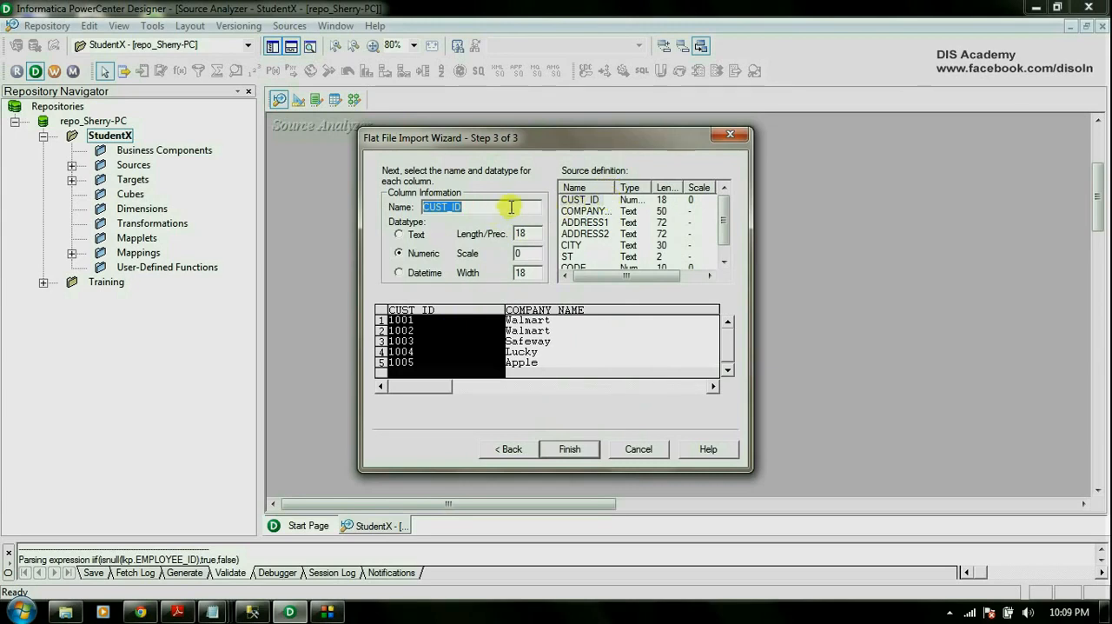
Check the COMPANY_NAME and CODE definitions, finish the import, and enlarge the NIELSEN source table to show all its columns.
{"action": "left_click", "coordinate": [587, 211]}
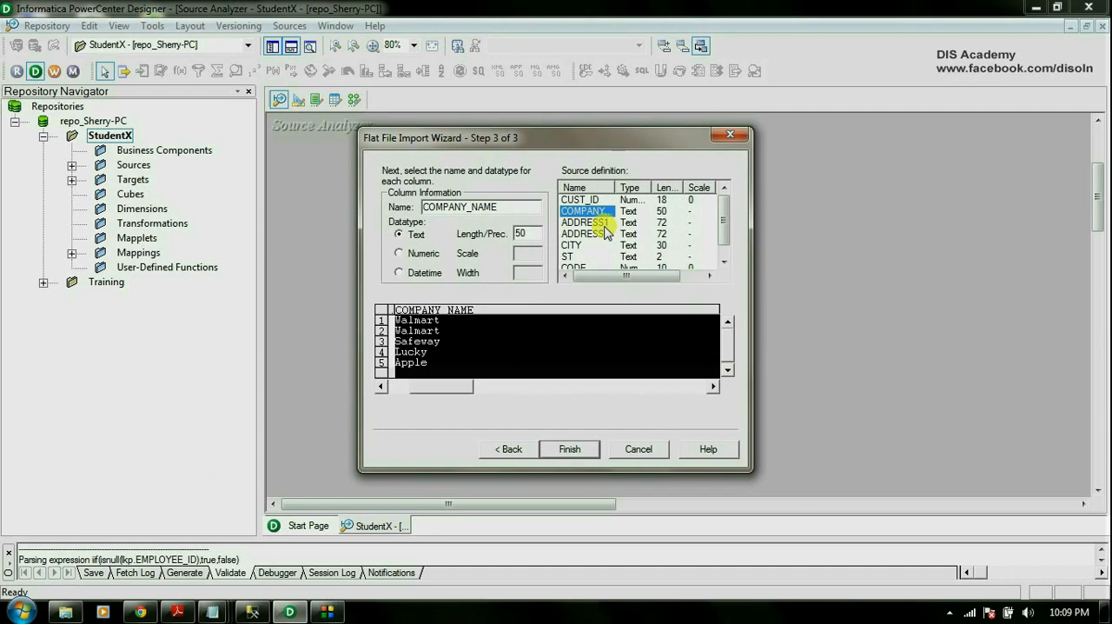
{"action": "left_click", "coordinate": [723, 263]}
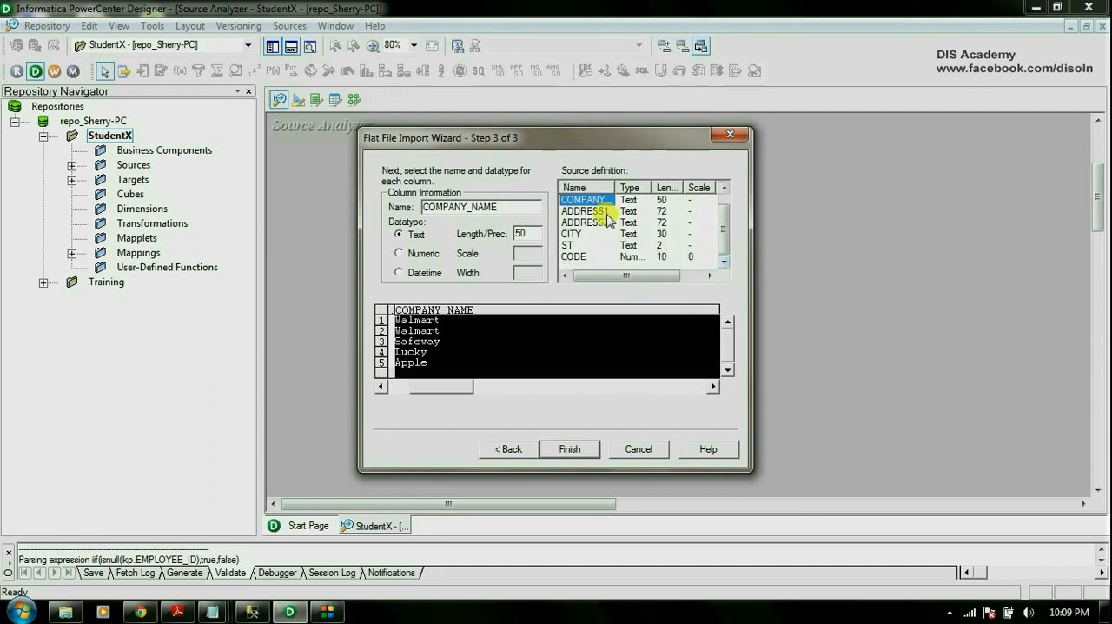
{"action": "left_click", "coordinate": [579, 256]}
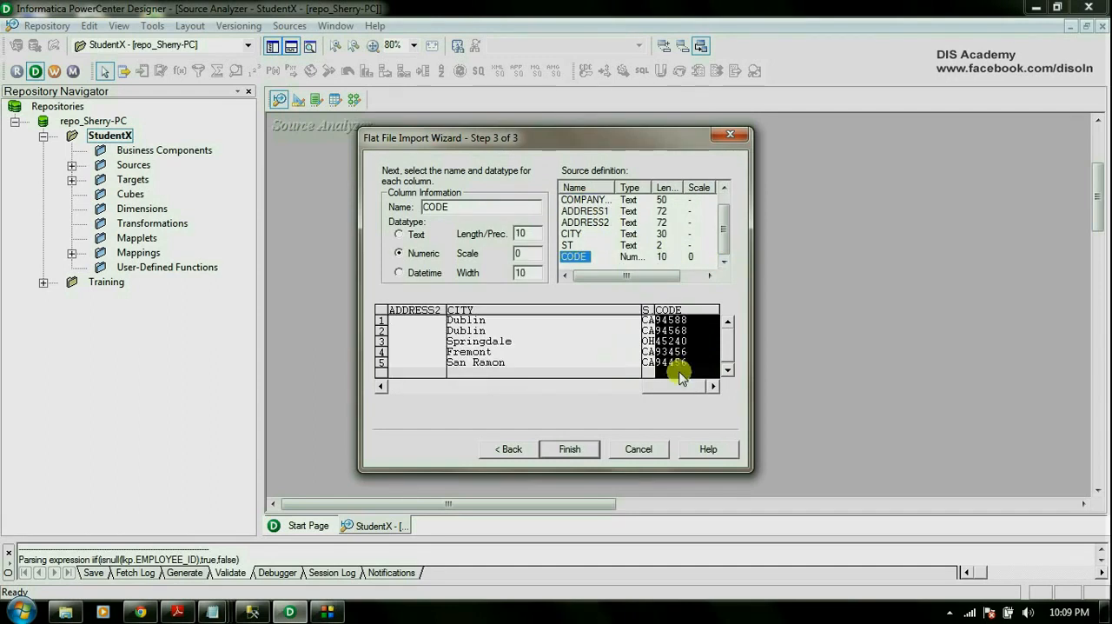
{"action": "left_click", "coordinate": [566, 455]}
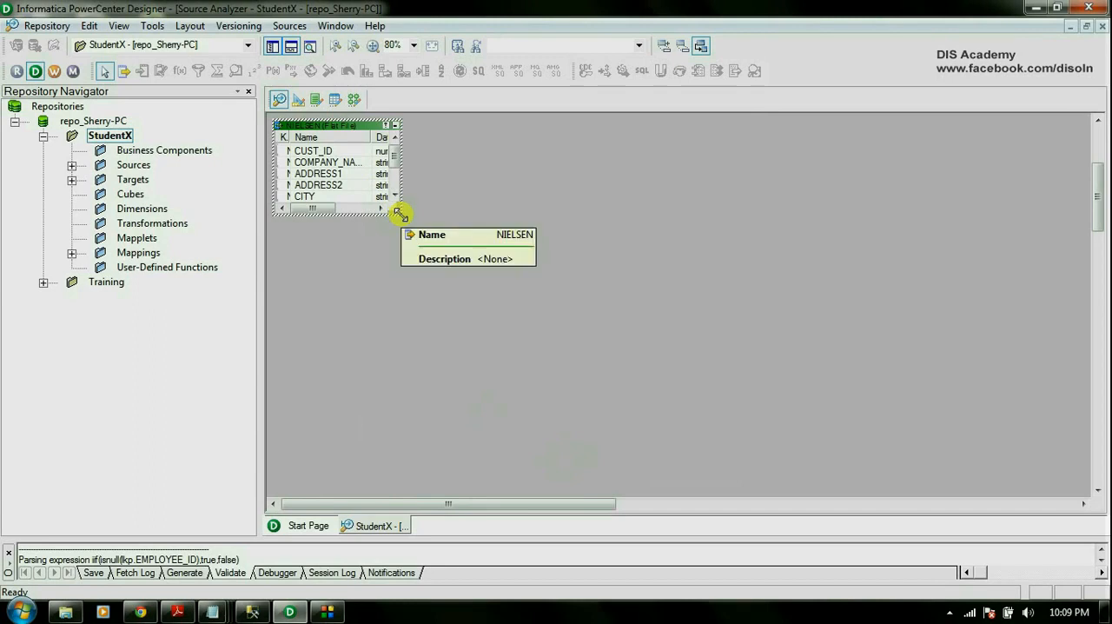
{"action": "left_click_drag", "start_coordinate": [399, 213], "coordinate": [437, 259]}
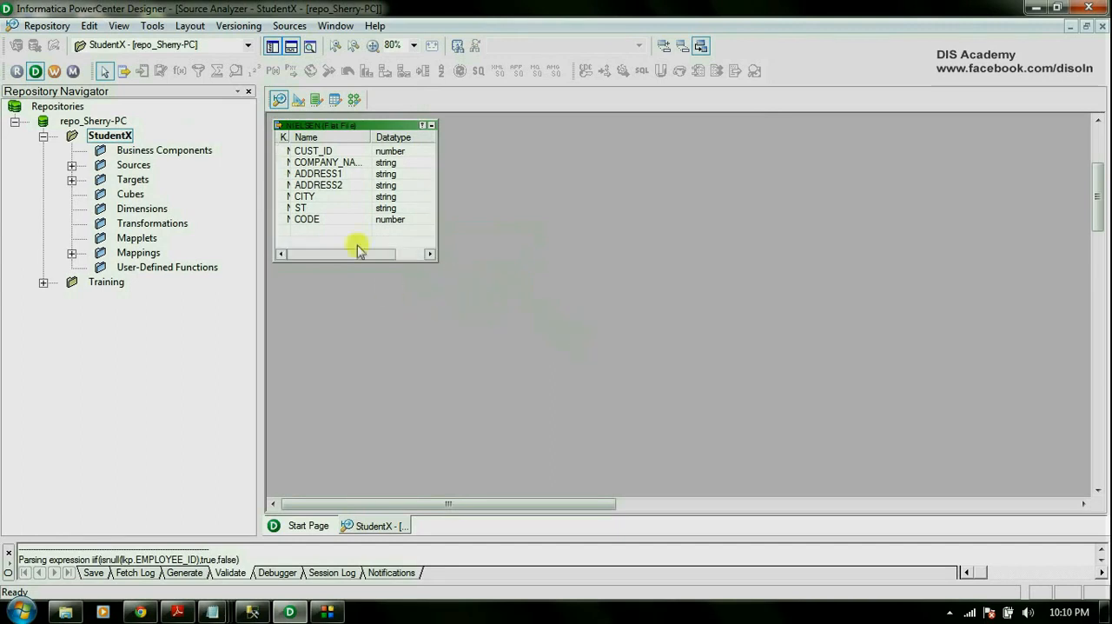
In the Target Designer, create a target from the NIELSEN flat file source and enlarge it to show all columns.
{"action": "left_click", "coordinate": [299, 100]}
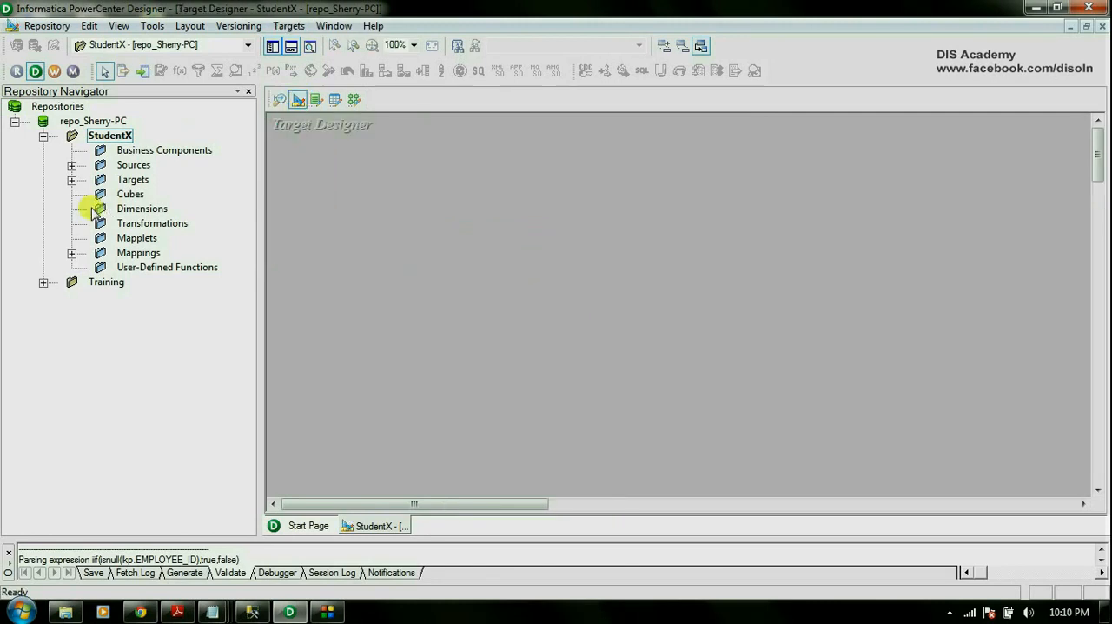
{"action": "left_click", "coordinate": [71, 165]}
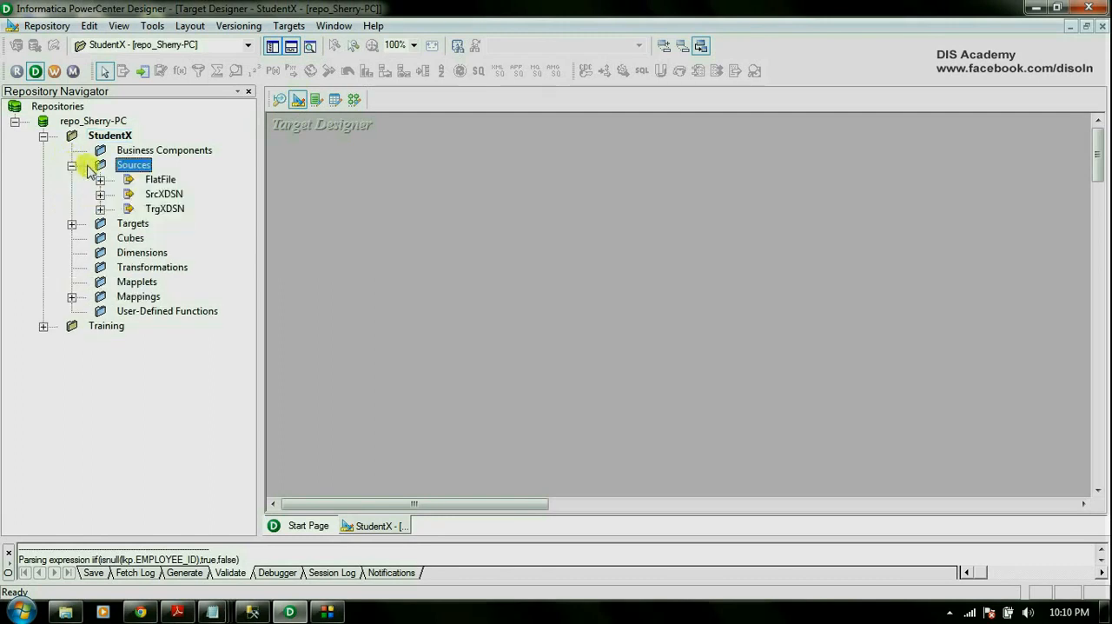
{"action": "left_click", "coordinate": [101, 180]}
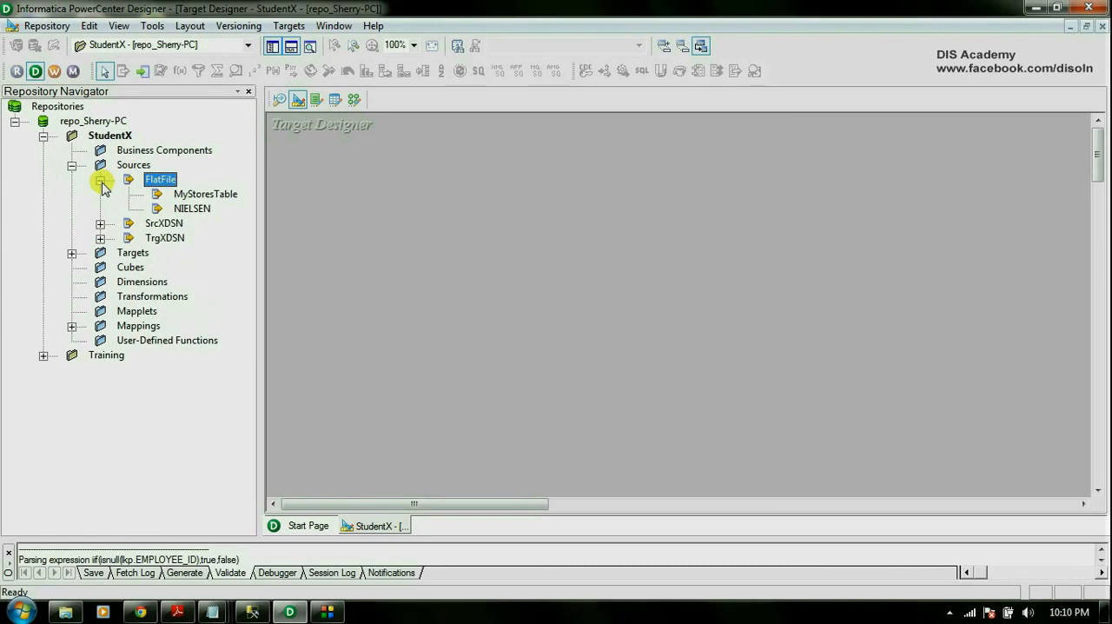
{"action": "left_click", "coordinate": [192, 211]}
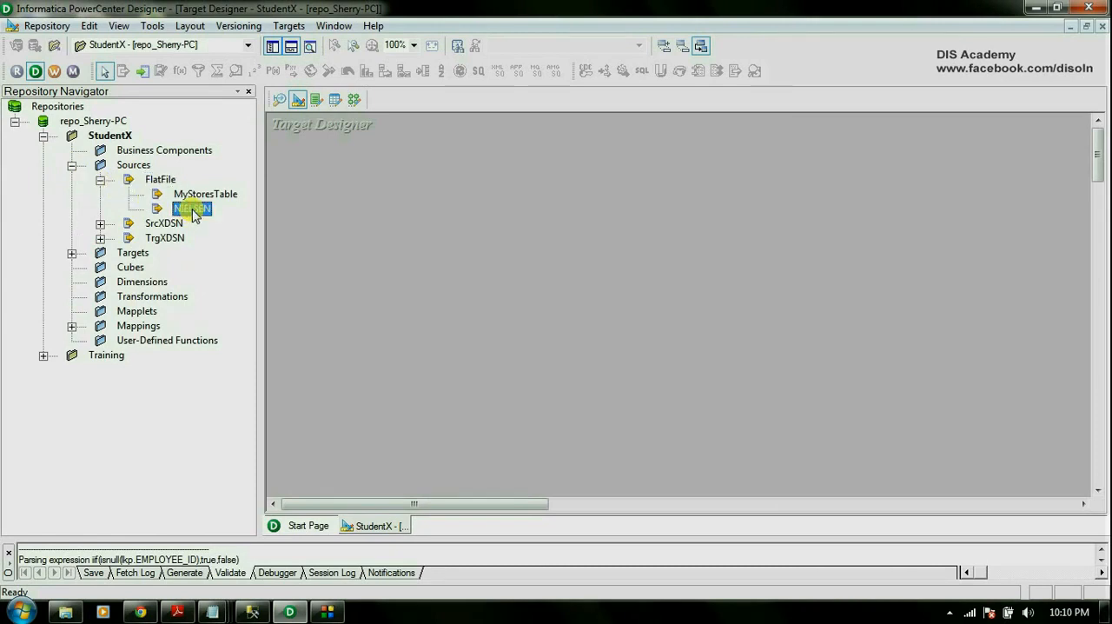
{"action": "left_click_drag", "start_coordinate": [193, 213], "coordinate": [369, 227]}
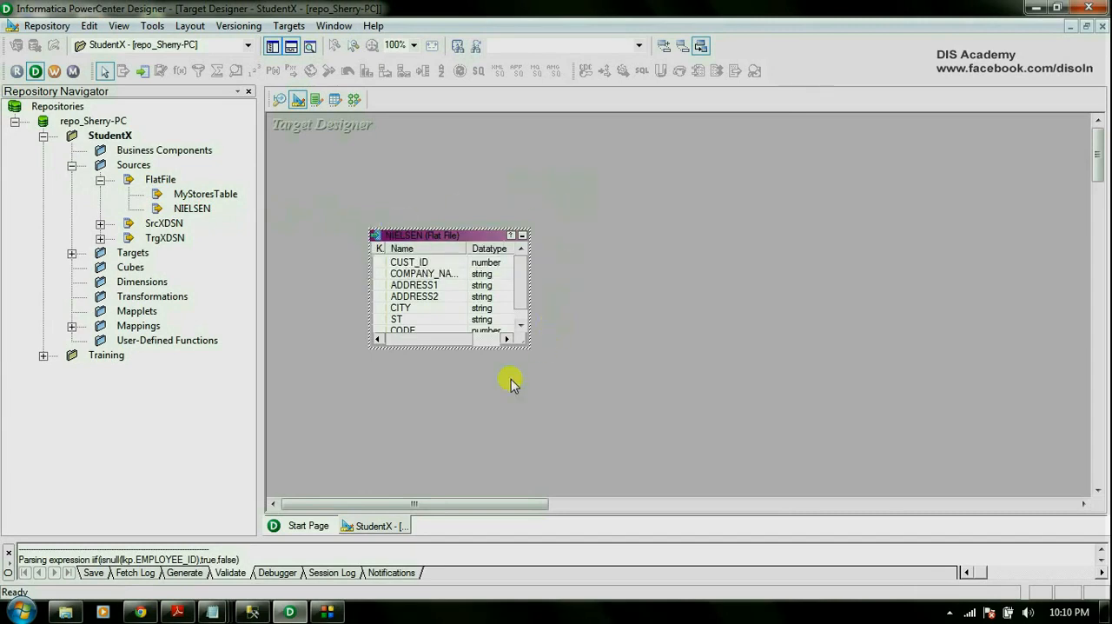
{"action": "left_click_drag", "start_coordinate": [529, 348], "coordinate": [553, 380]}
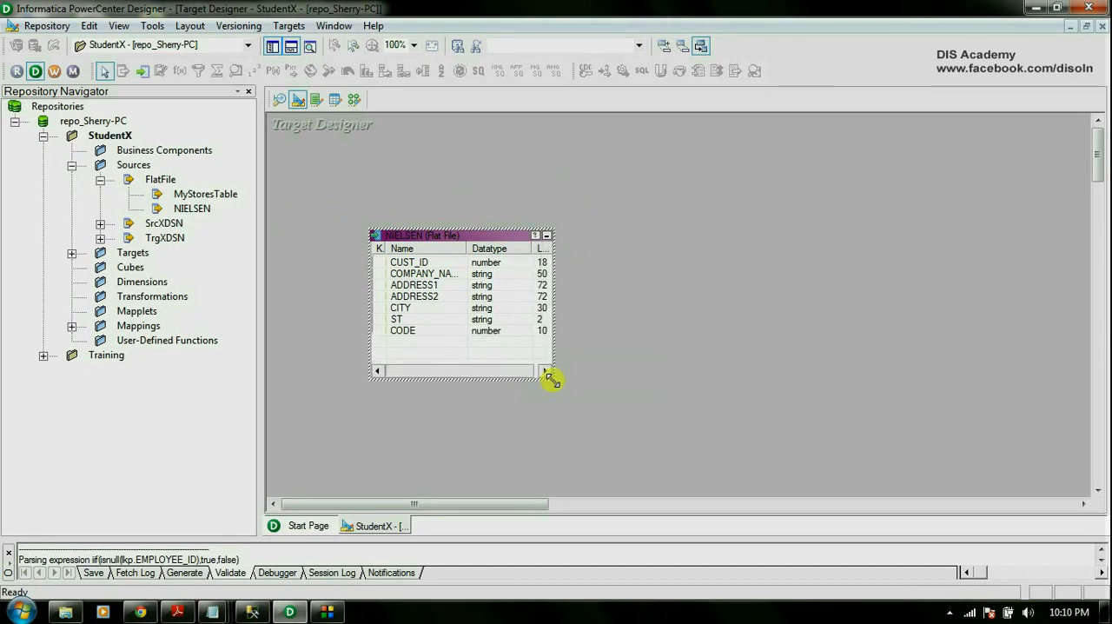
Rename the NIELSEN target table as tgt_new_cust.
{"action": "double_click", "coordinate": [493, 238]}
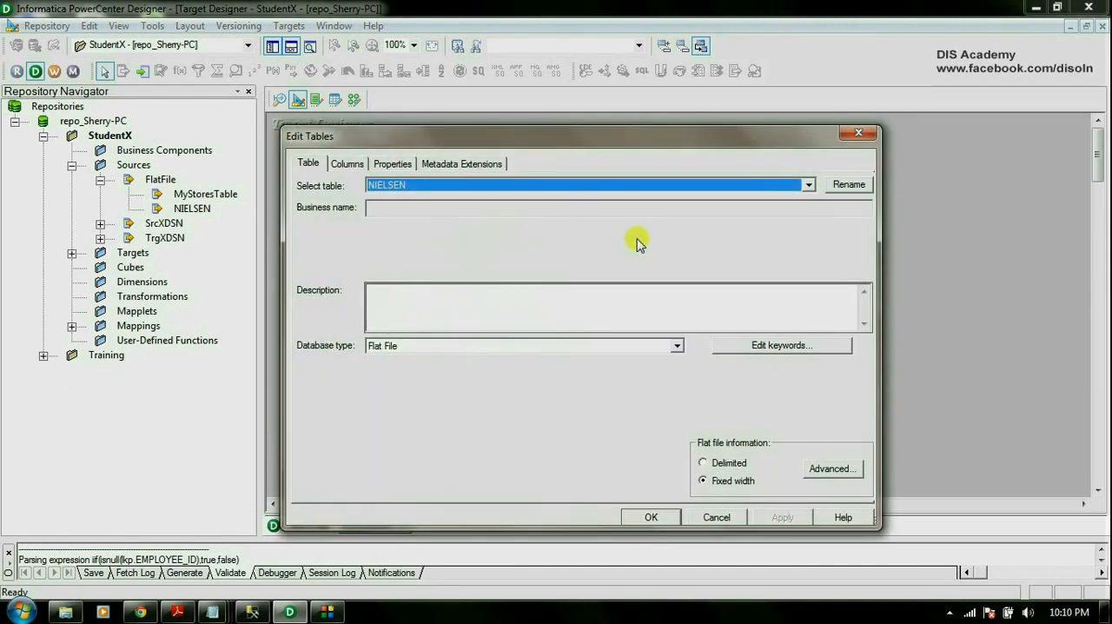
{"action": "left_click", "coordinate": [851, 185]}
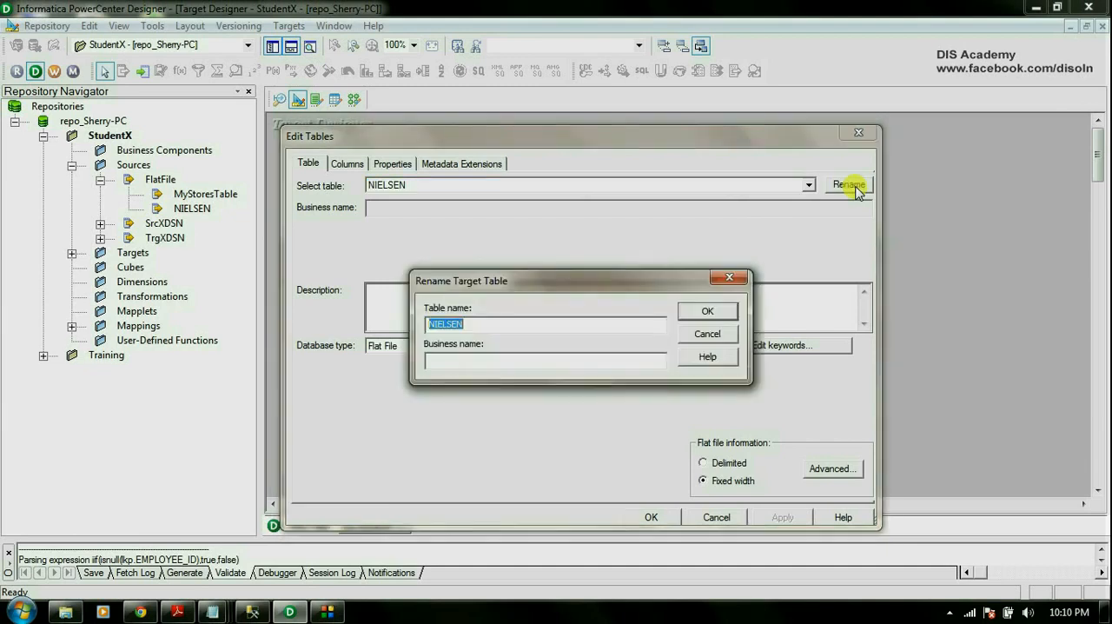
{"action": "type", "text": "tgt_new_cust"}
{"action": "left_click", "coordinate": [708, 310]}
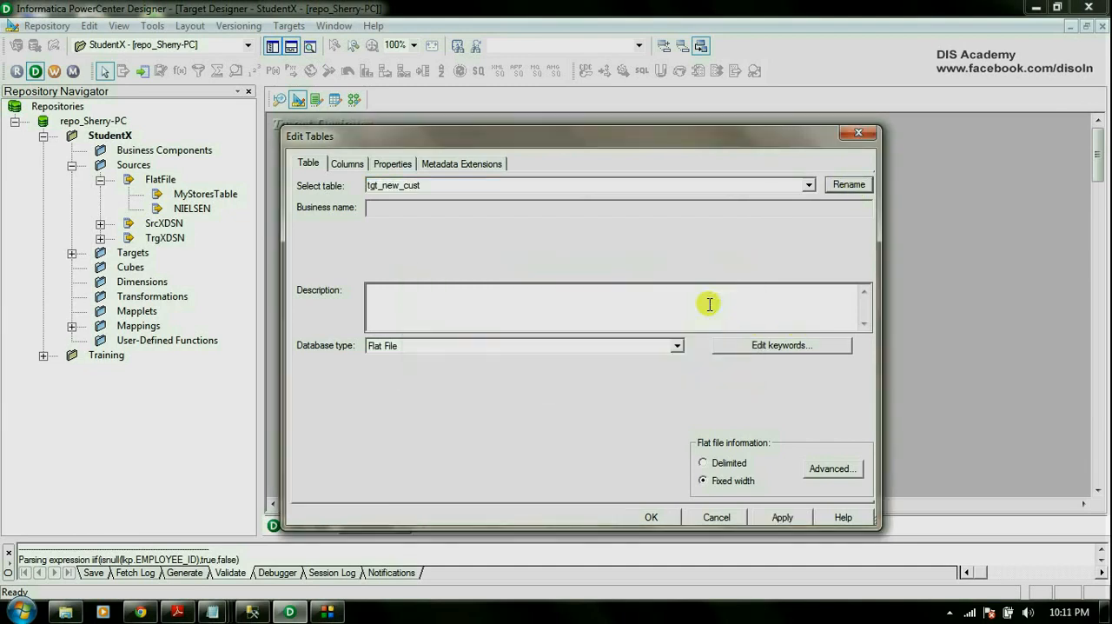
Set the database type of the tgt_new_cust target to Microsoft SQL Server and apply the change.
{"action": "left_click", "coordinate": [677, 346]}
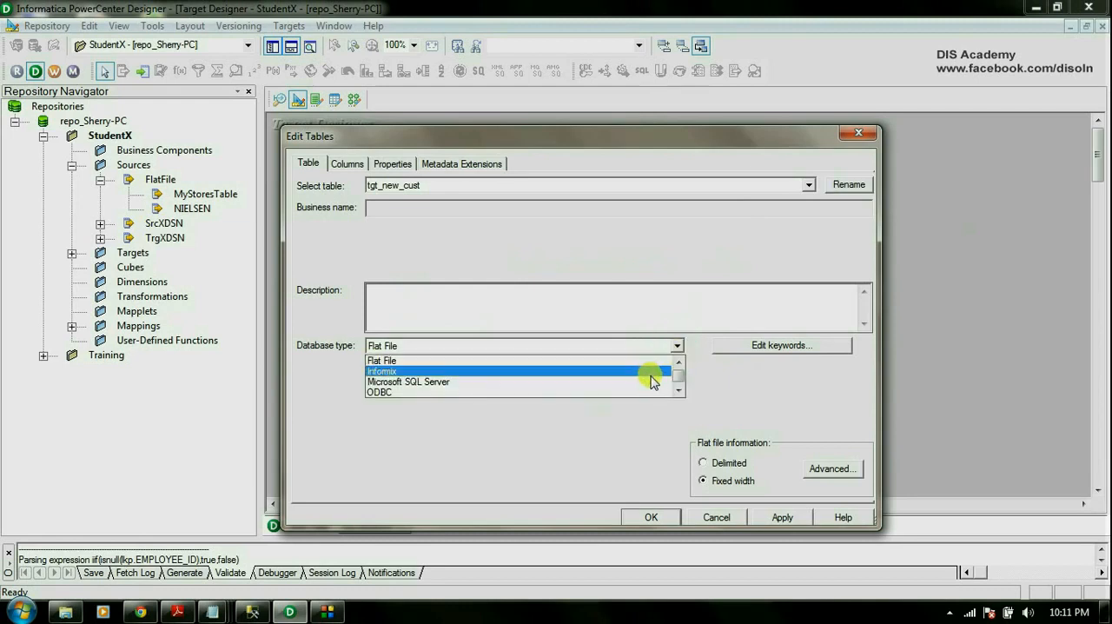
{"action": "left_click", "coordinate": [653, 383]}
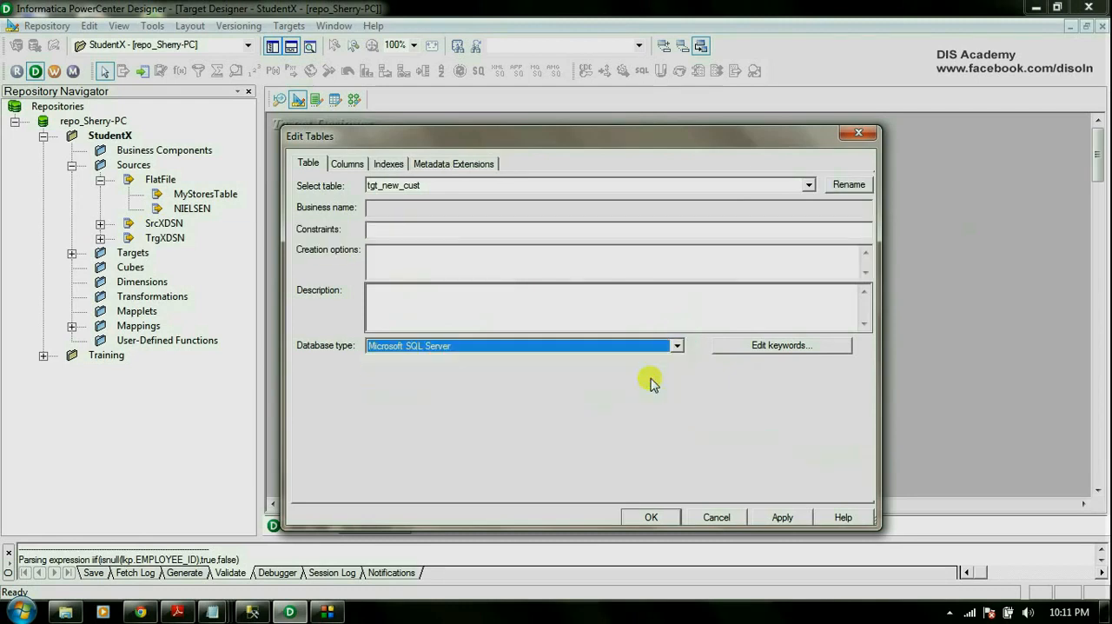
{"action": "left_click", "coordinate": [784, 517]}
{"action": "left_click", "coordinate": [639, 516]}
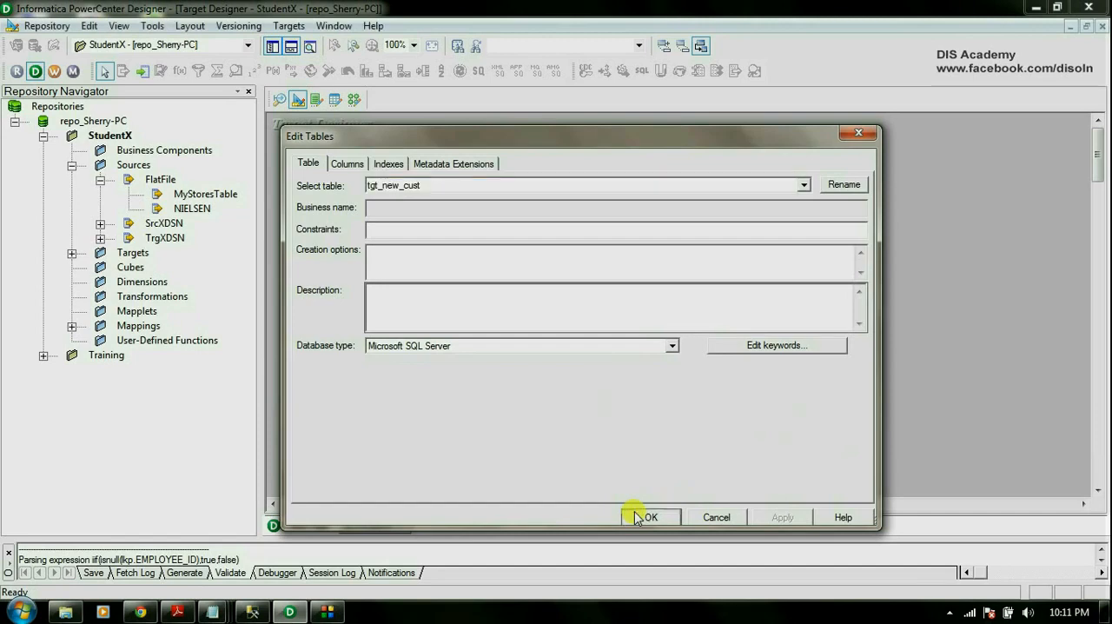
{"action": "left_click", "coordinate": [638, 286]}
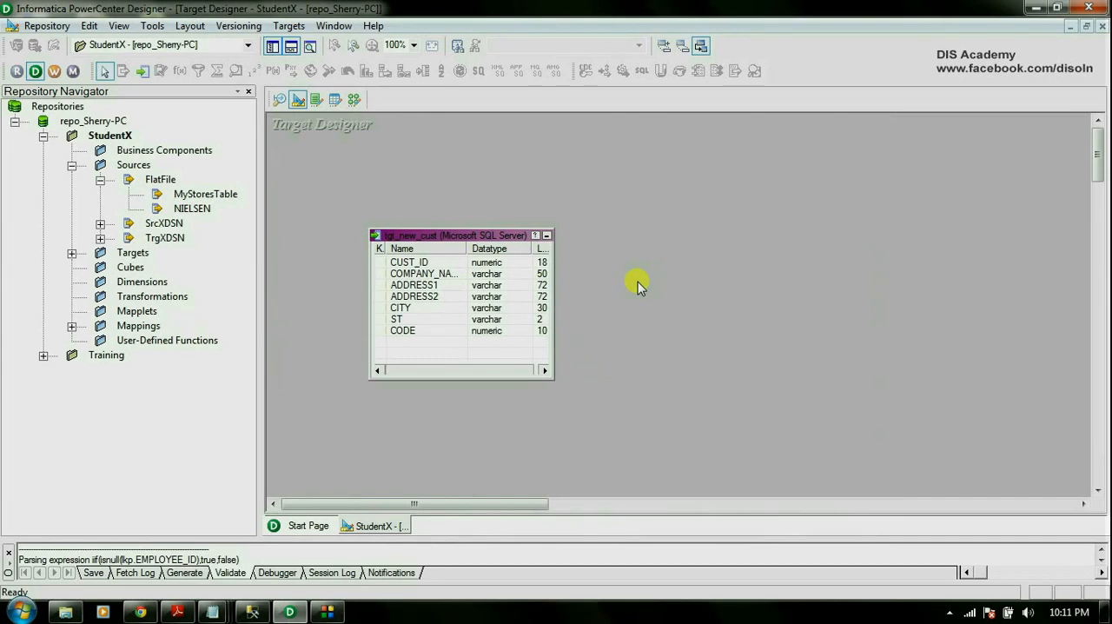
Connect to the MSSQL Server ODBC data source, then generate and execute the table creation SQL for all target tables.
{"action": "left_click", "coordinate": [288, 26]}
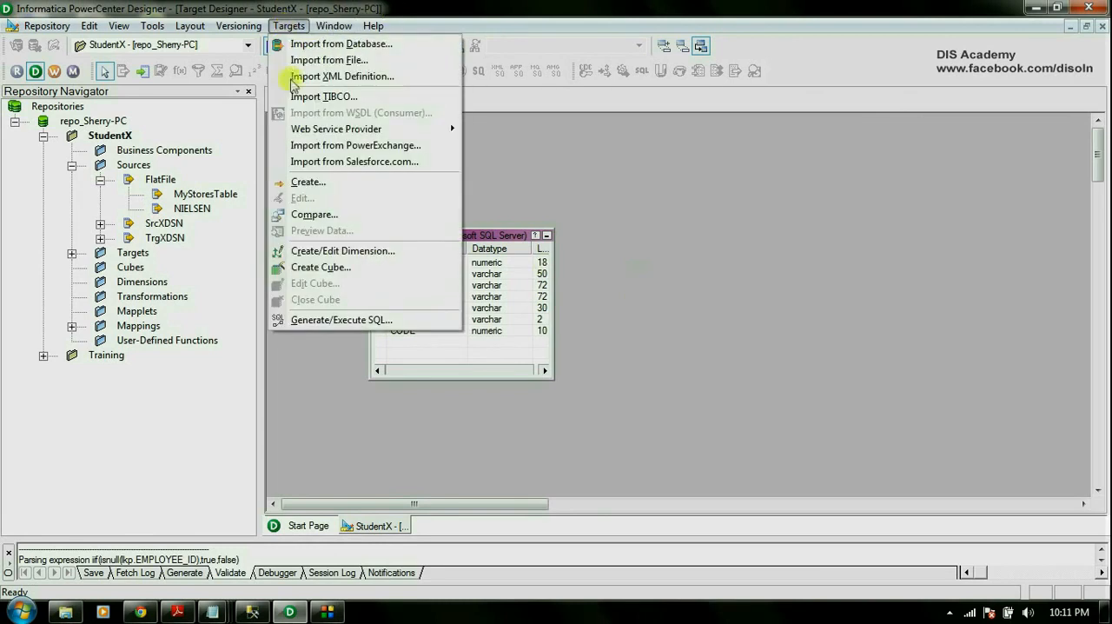
{"action": "left_click", "coordinate": [348, 319]}
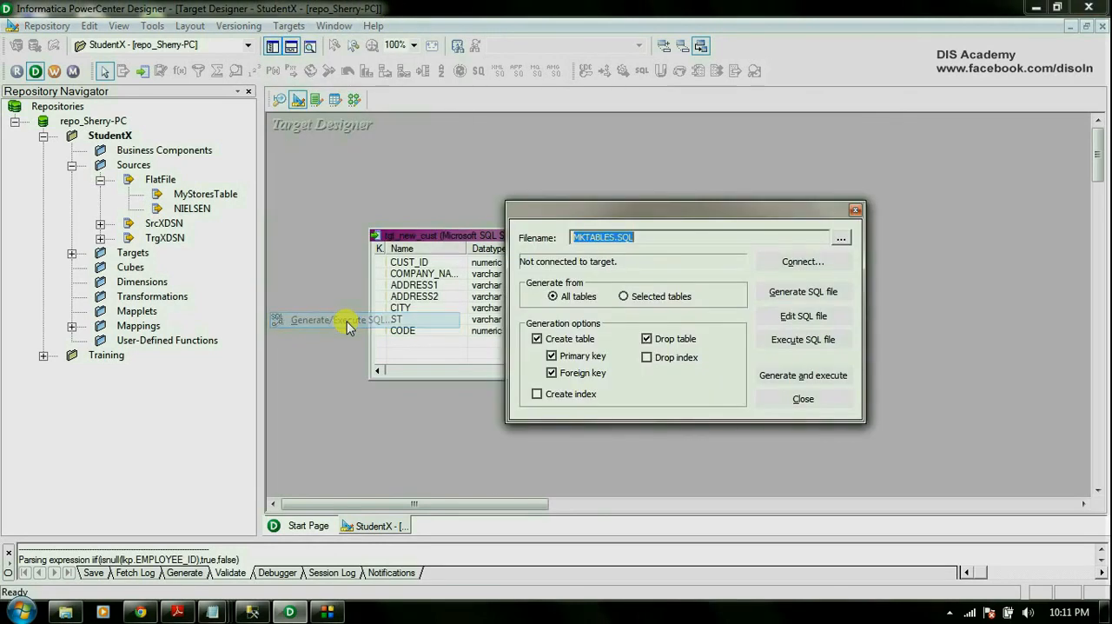
{"action": "left_click", "coordinate": [814, 261]}
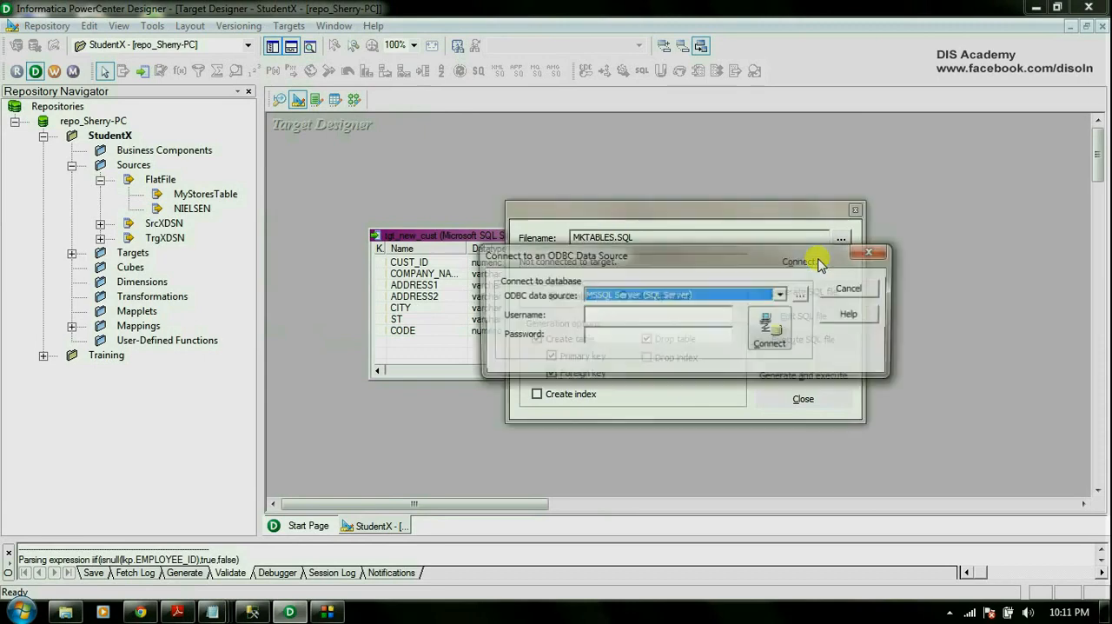
{"action": "left_click", "coordinate": [770, 332]}
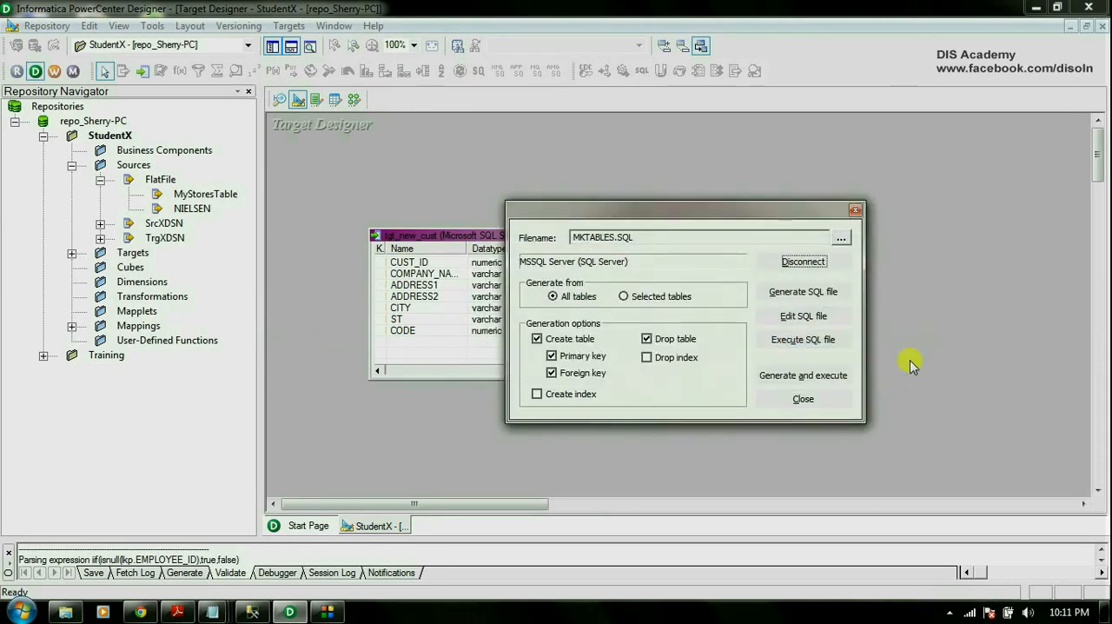
{"action": "left_click", "coordinate": [839, 375]}
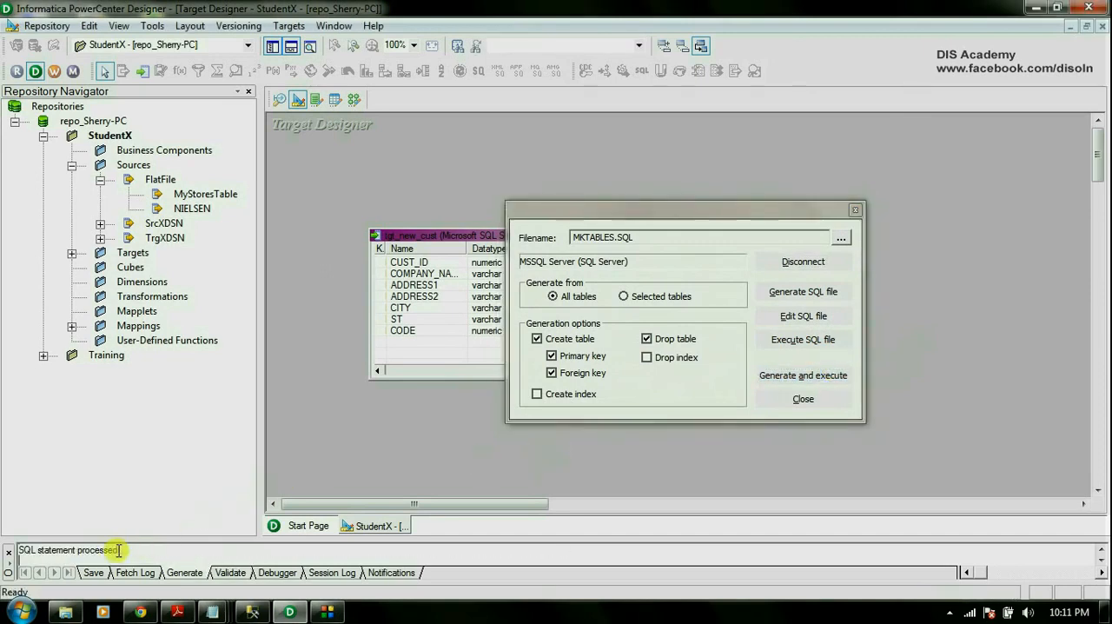
{"action": "left_click", "coordinate": [808, 398]}
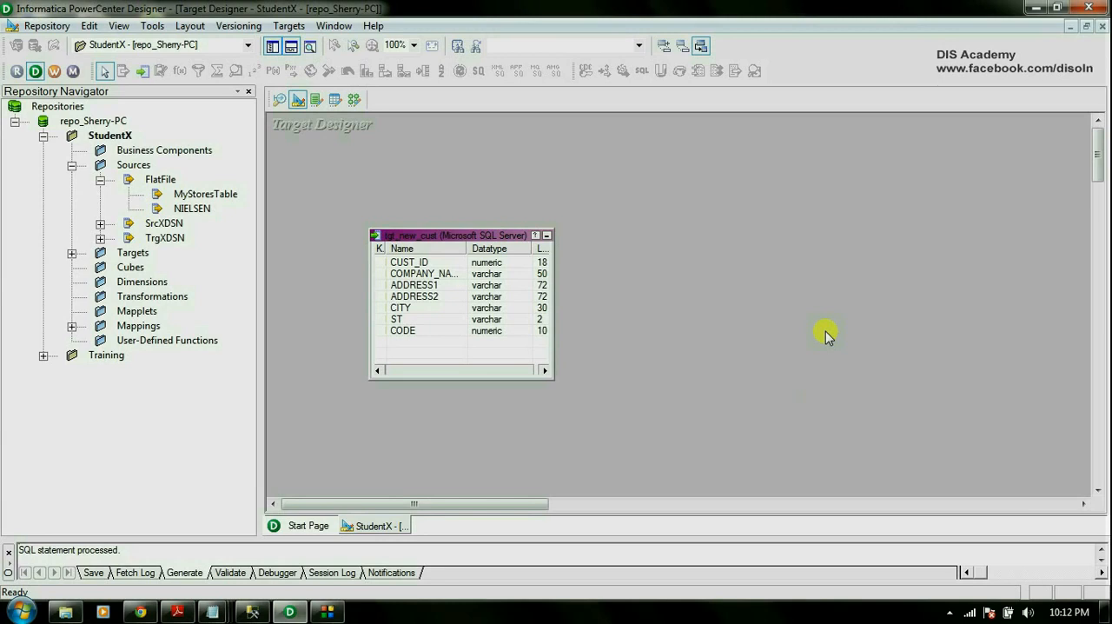
In the Mapping Designer, create a mapping named m_new_cust and add the NIELSEN flat file source to it.
{"action": "left_click", "coordinate": [354, 100]}
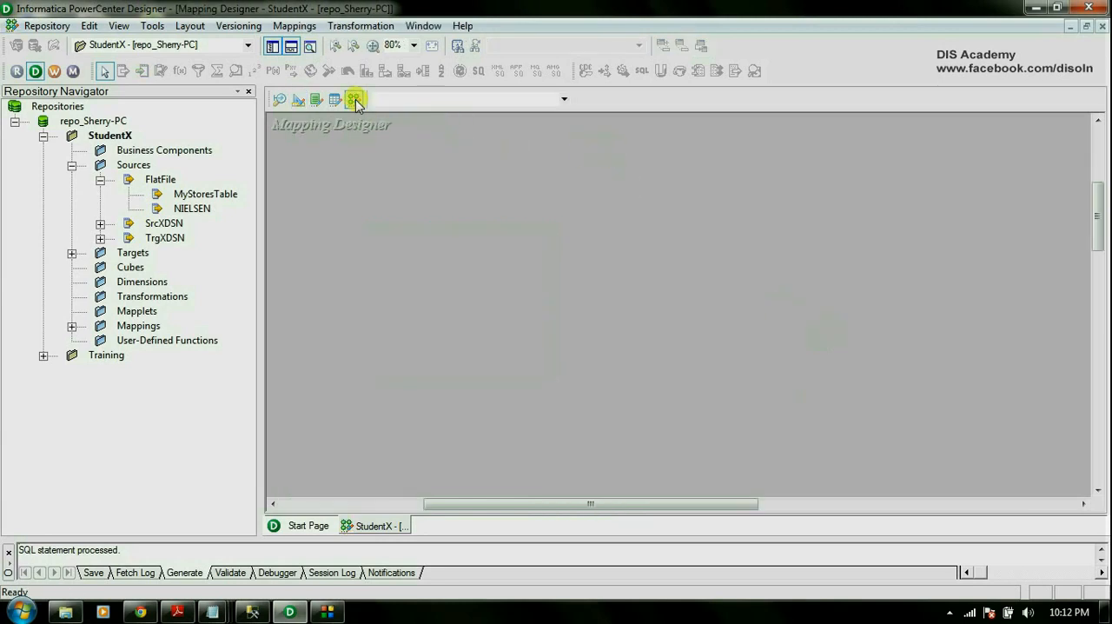
{"action": "left_click", "coordinate": [290, 26]}
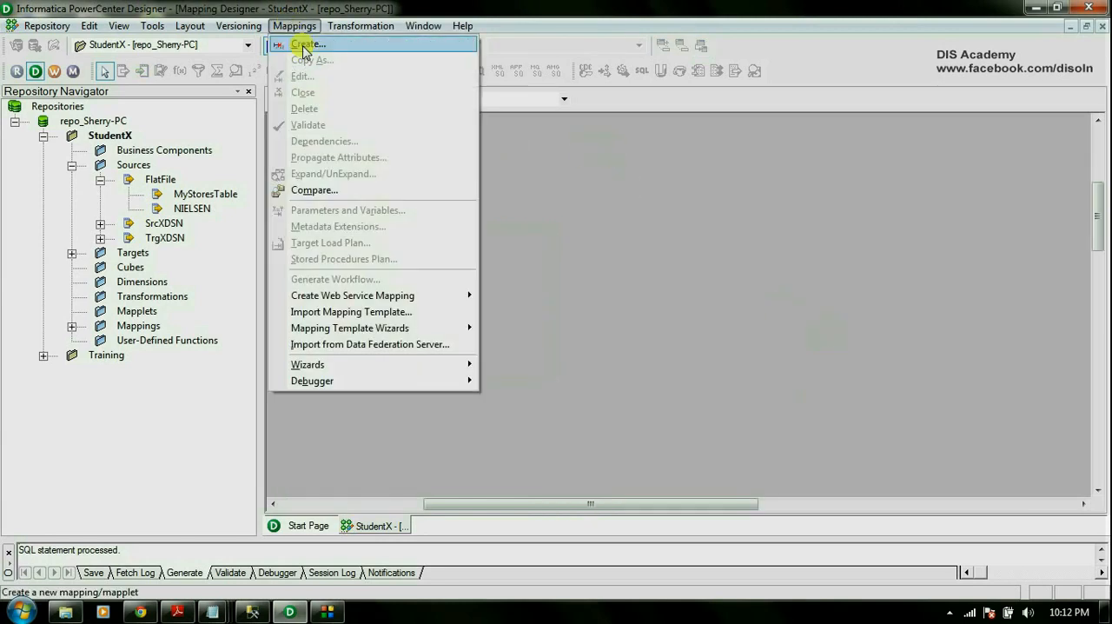
{"action": "left_click", "coordinate": [300, 43]}
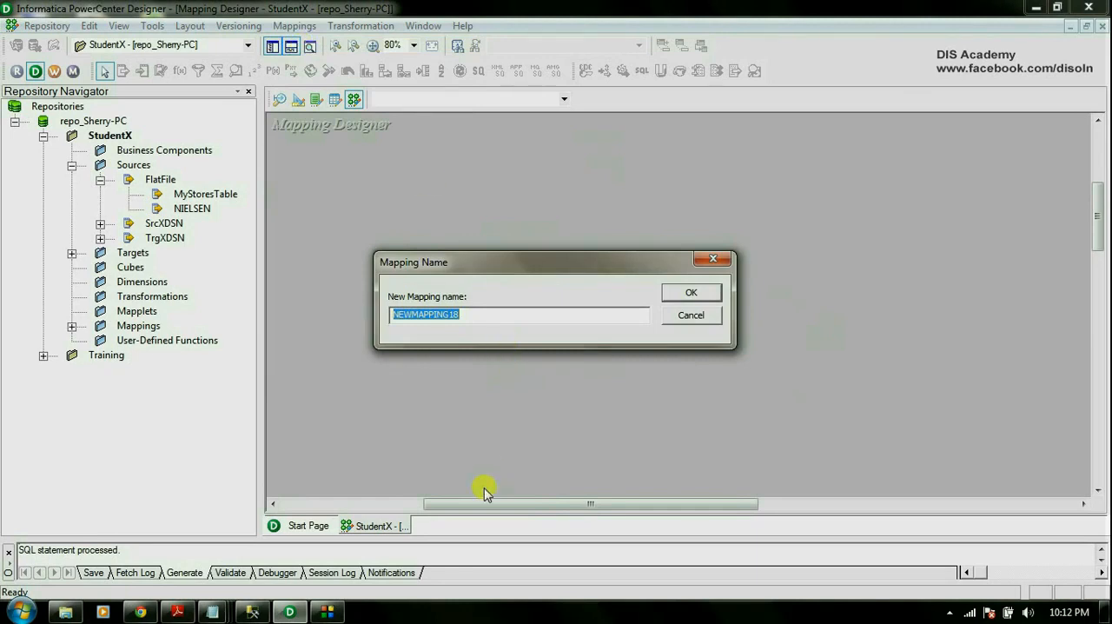
{"action": "type", "text": "m_new_cust"}
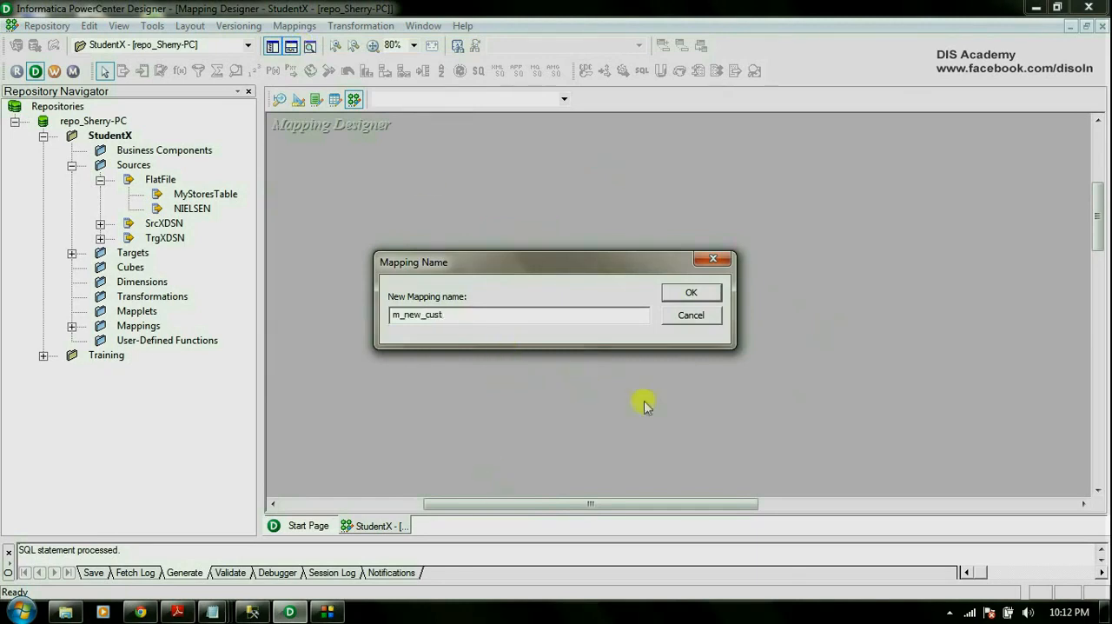
{"action": "left_click", "coordinate": [684, 291]}
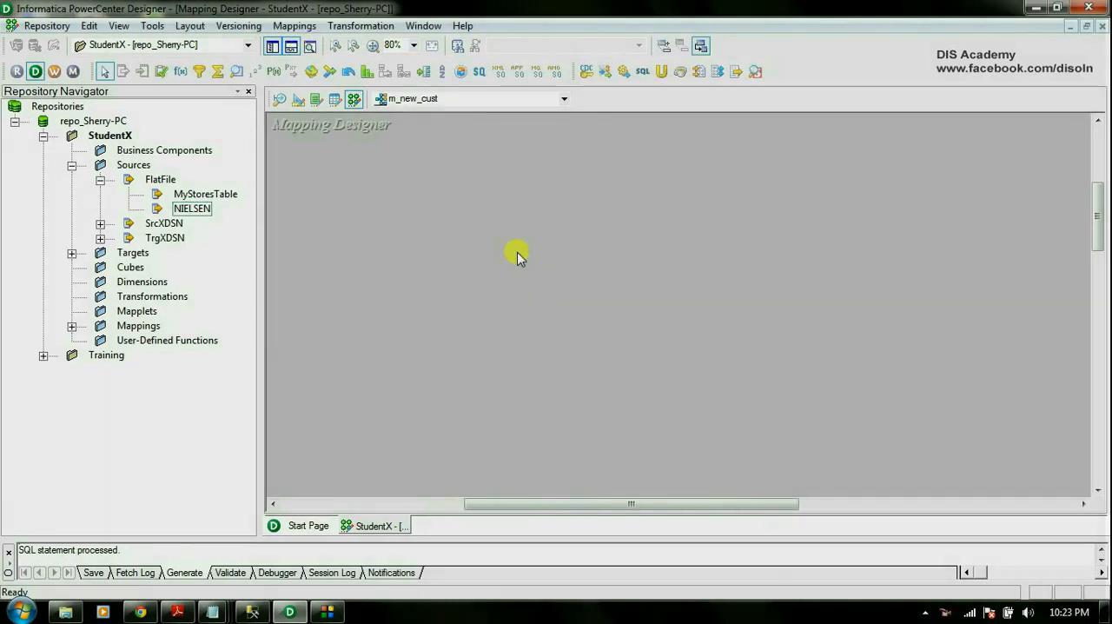
{"action": "left_click_drag", "start_coordinate": [192, 209], "coordinate": [384, 205]}
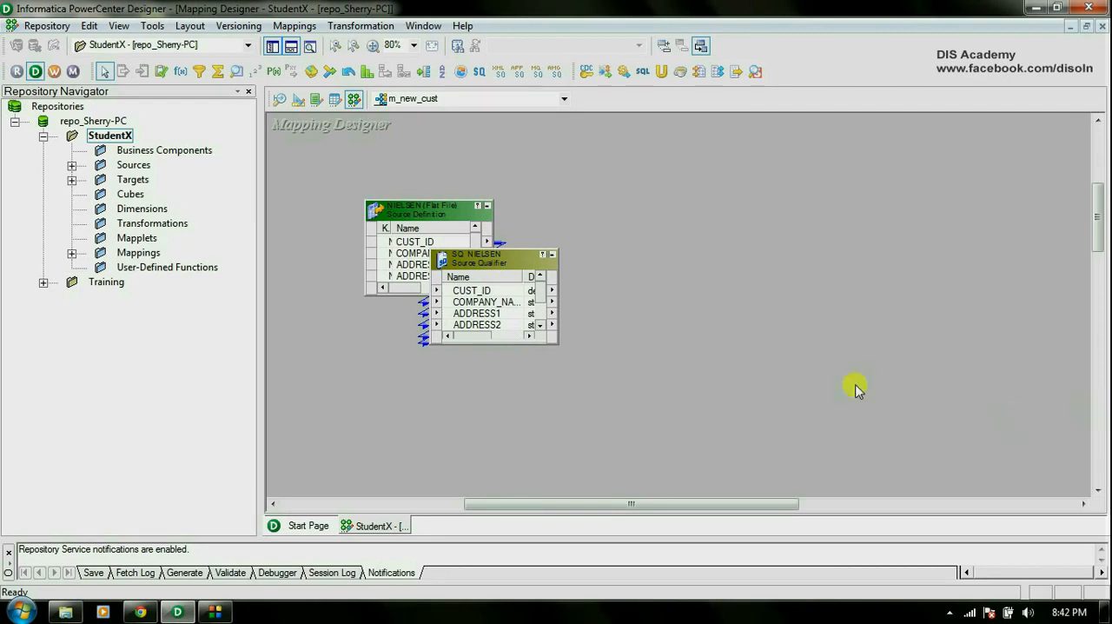
Create a Lookup transformation named LKP_CUSTOMER in the mapping.
{"action": "left_click", "coordinate": [352, 28]}
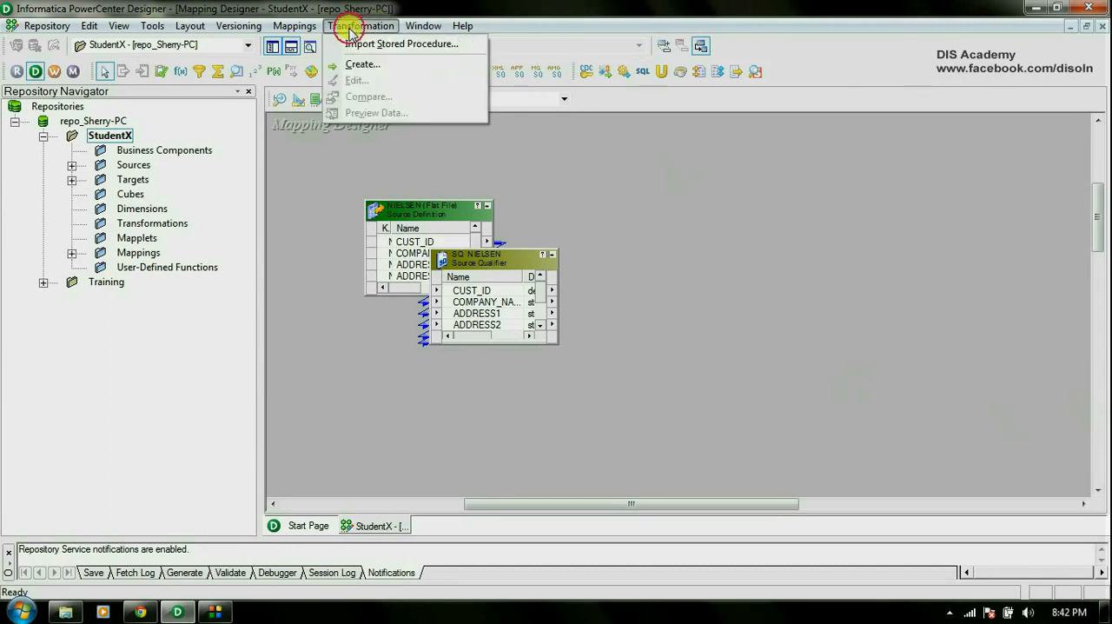
{"action": "left_click", "coordinate": [361, 64]}
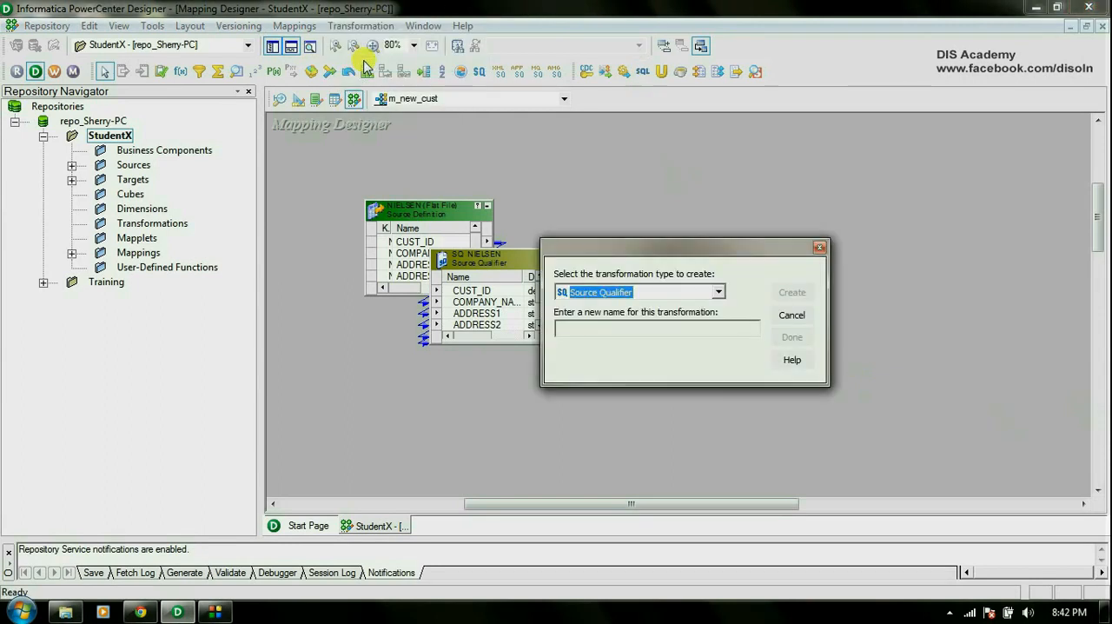
{"action": "left_click", "coordinate": [717, 297]}
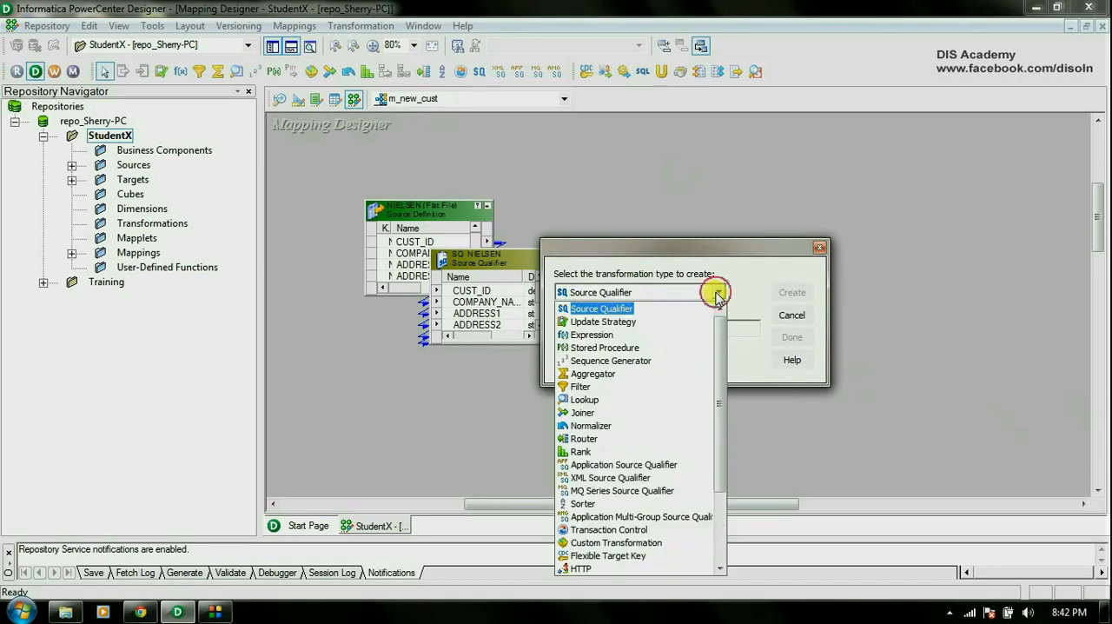
{"action": "left_click", "coordinate": [646, 406]}
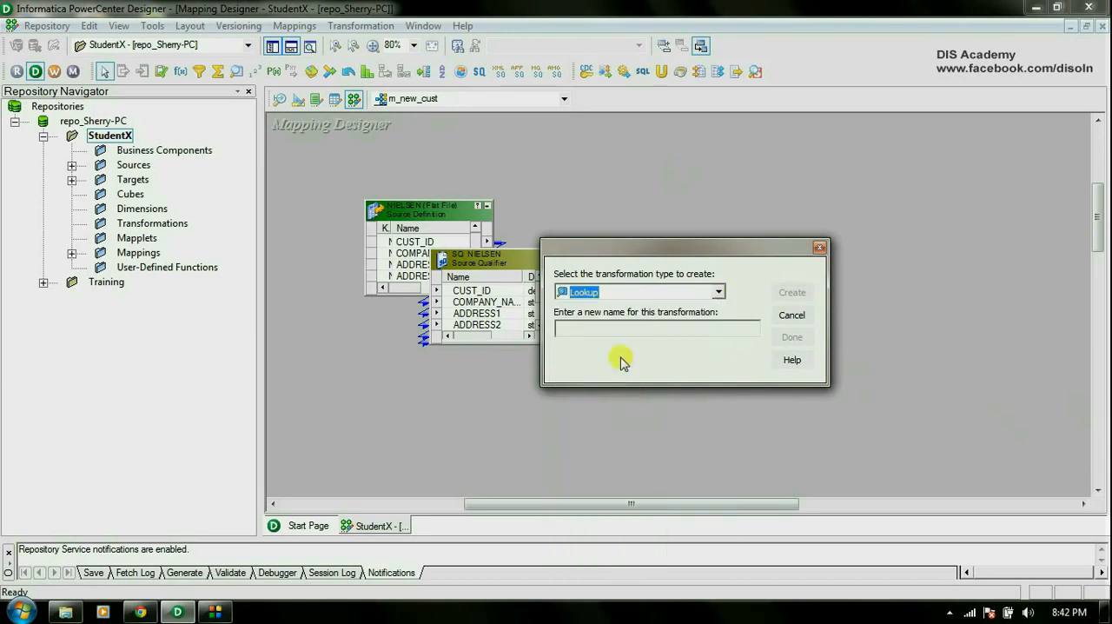
{"action": "left_click", "coordinate": [646, 329]}
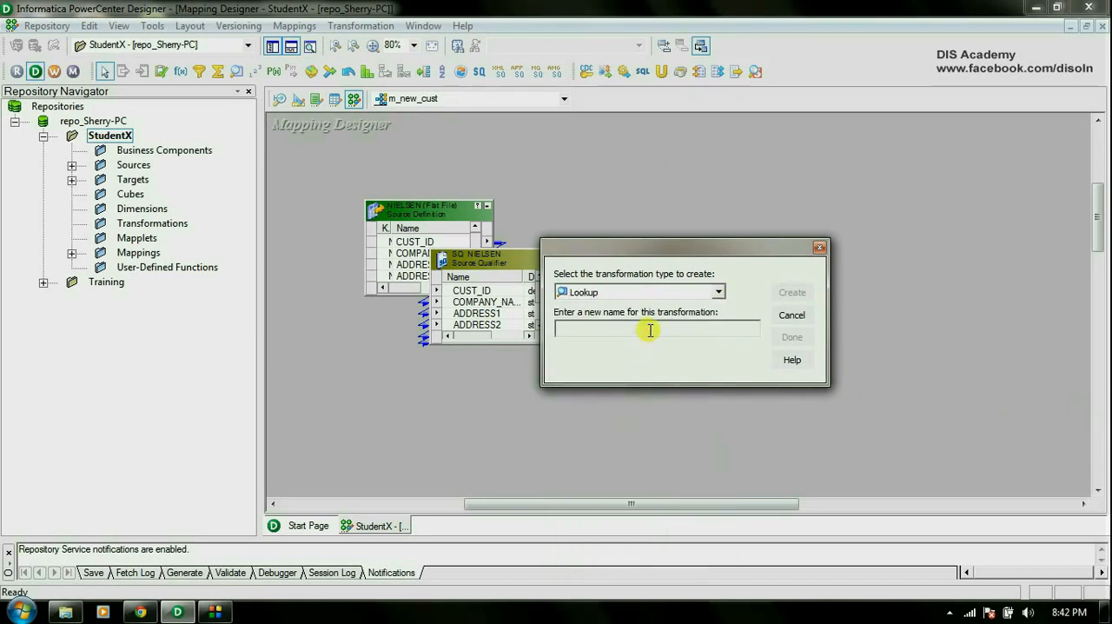
{"action": "type", "text": "LKP_CUSTOMER"}
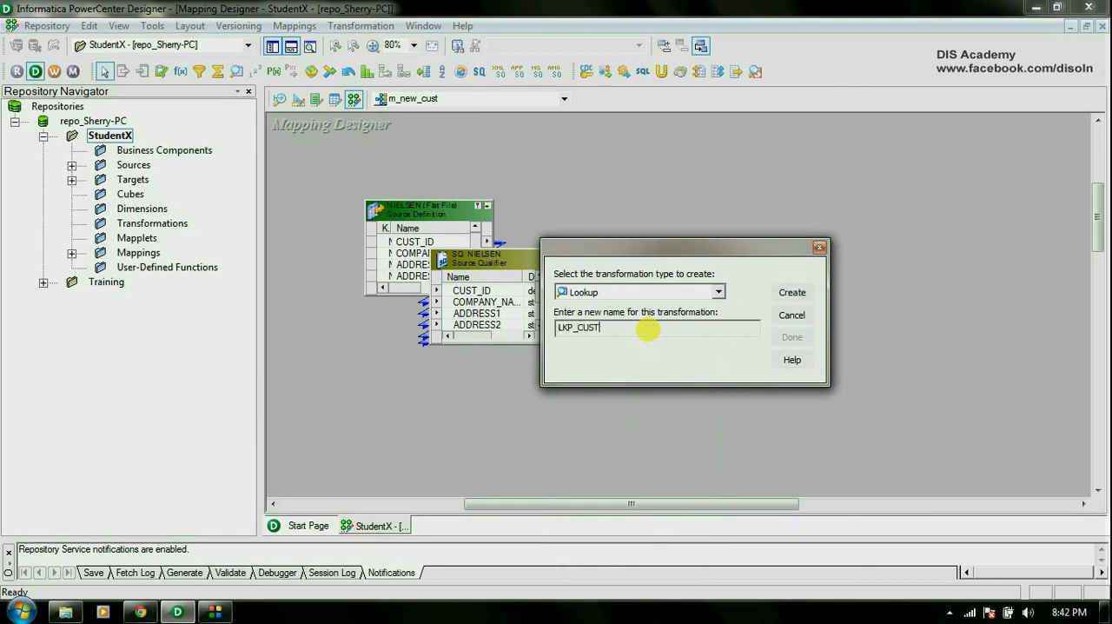
{"action": "left_click", "coordinate": [791, 292]}
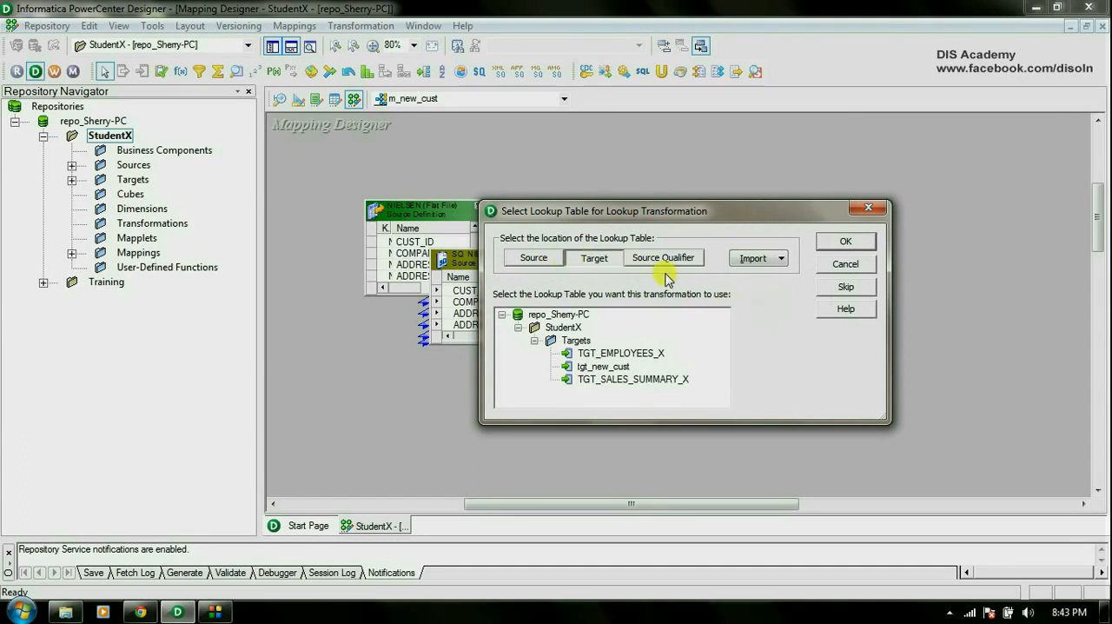
Choose to import the lookup table from a relational table and connect to the TrgXDSN data source with the database password.
{"action": "left_click", "coordinate": [782, 259]}
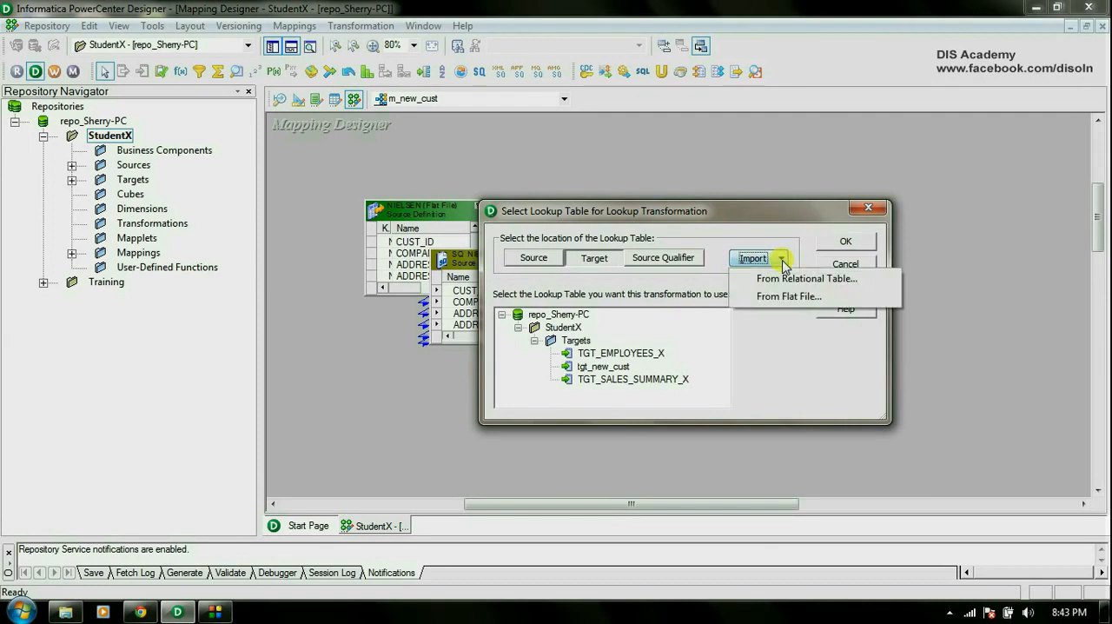
{"action": "left_click", "coordinate": [786, 279]}
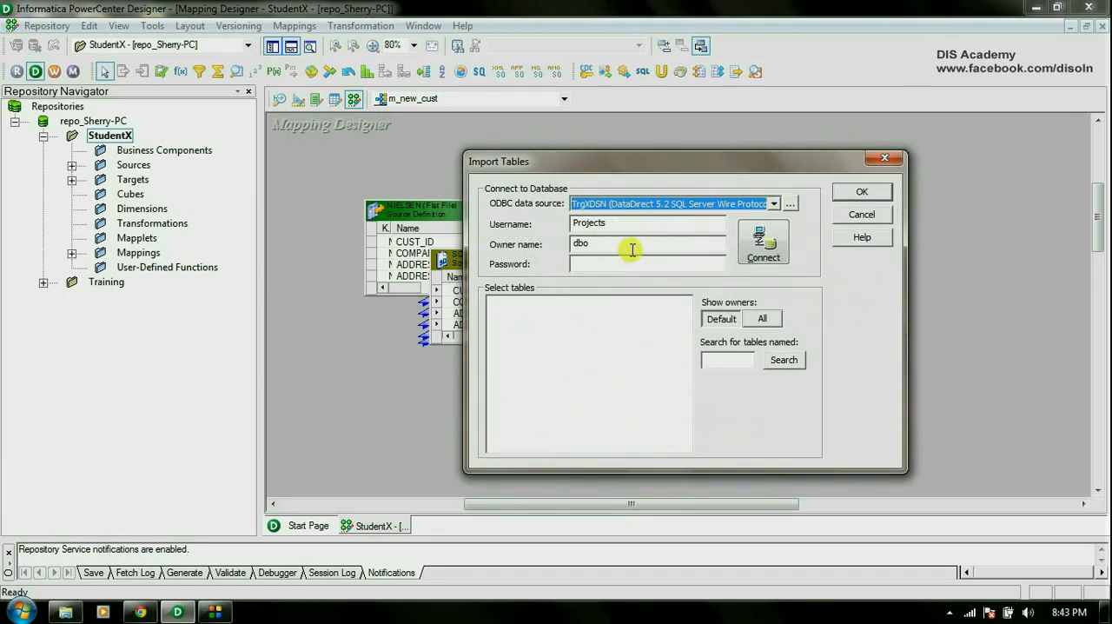
{"action": "key", "text": "Tab"}
{"action": "key", "text": "Tab"}
{"action": "key", "text": "Tab"}
{"action": "type", "text": "********"}
{"action": "left_click", "coordinate": [763, 243]}
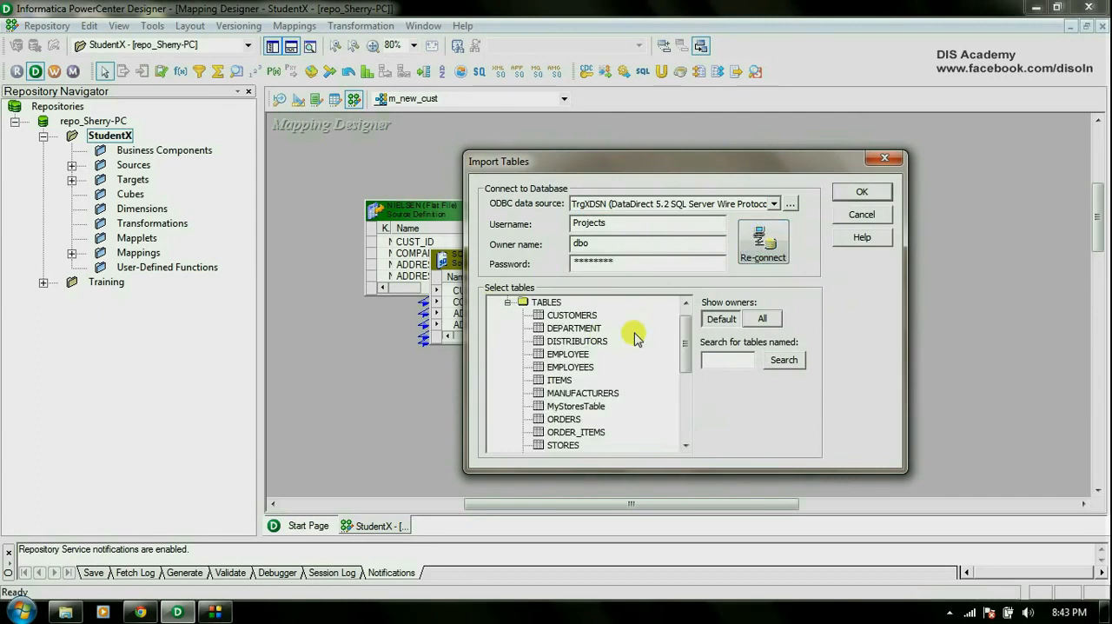
Import the CUSTOMERS table as the lookup table and finish creating the transformation.
{"action": "left_click", "coordinate": [578, 316]}
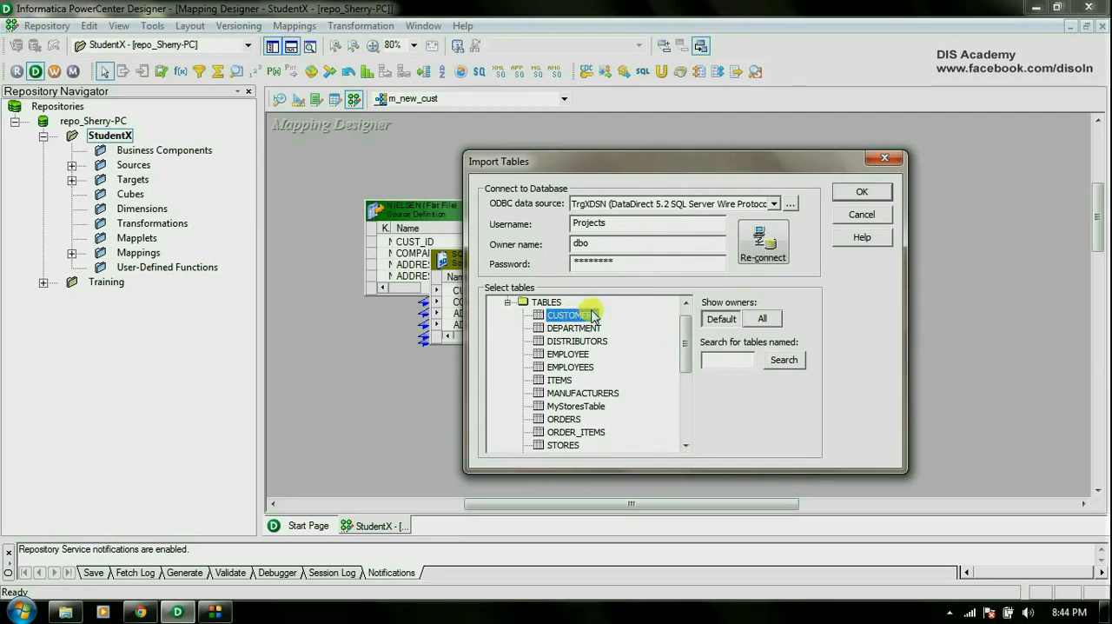
{"action": "left_click", "coordinate": [862, 191]}
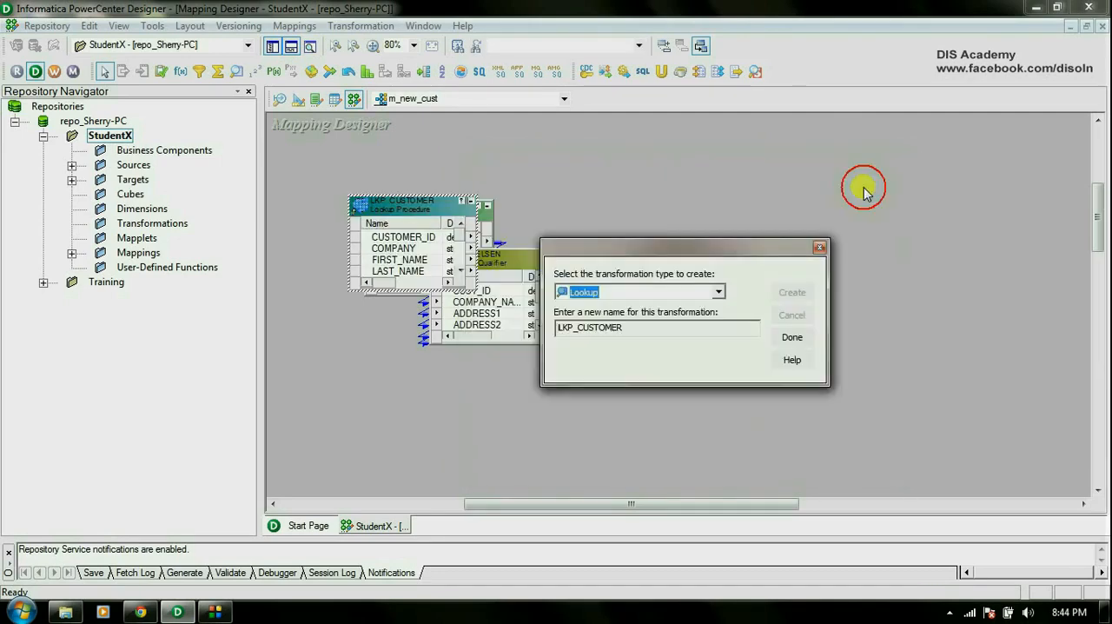
{"action": "left_click", "coordinate": [791, 338]}
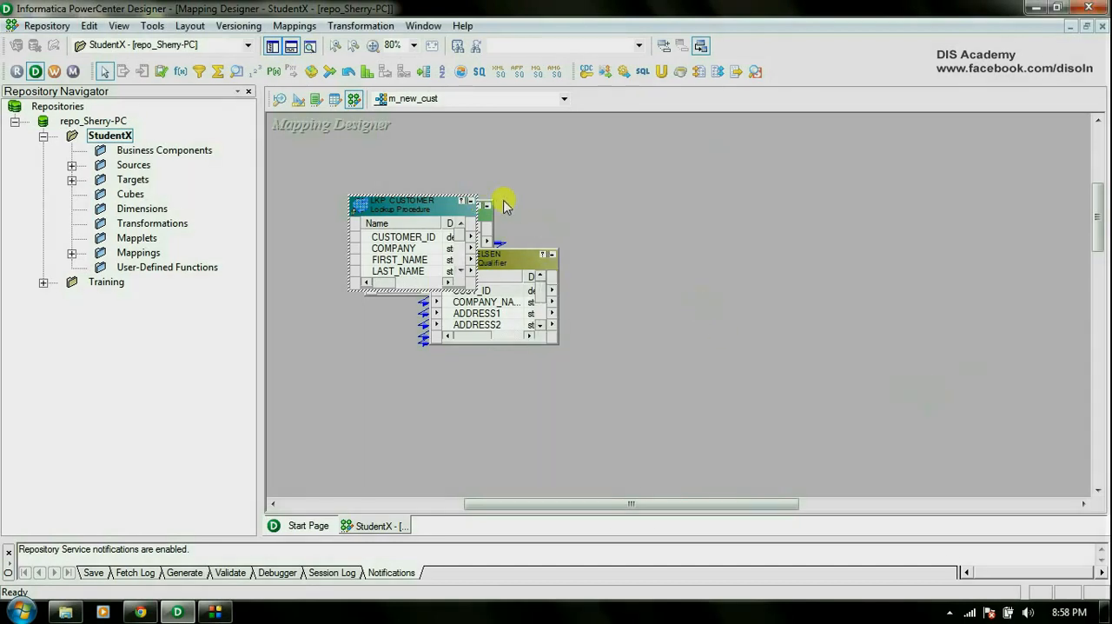
Move LKP_CUSTOMER clear of the source qualifier, enlarge it to show all ports, and link CUST_ID from SQ_NIELSEN into it.
{"action": "left_click_drag", "start_coordinate": [628, 256], "coordinate": [719, 225]}
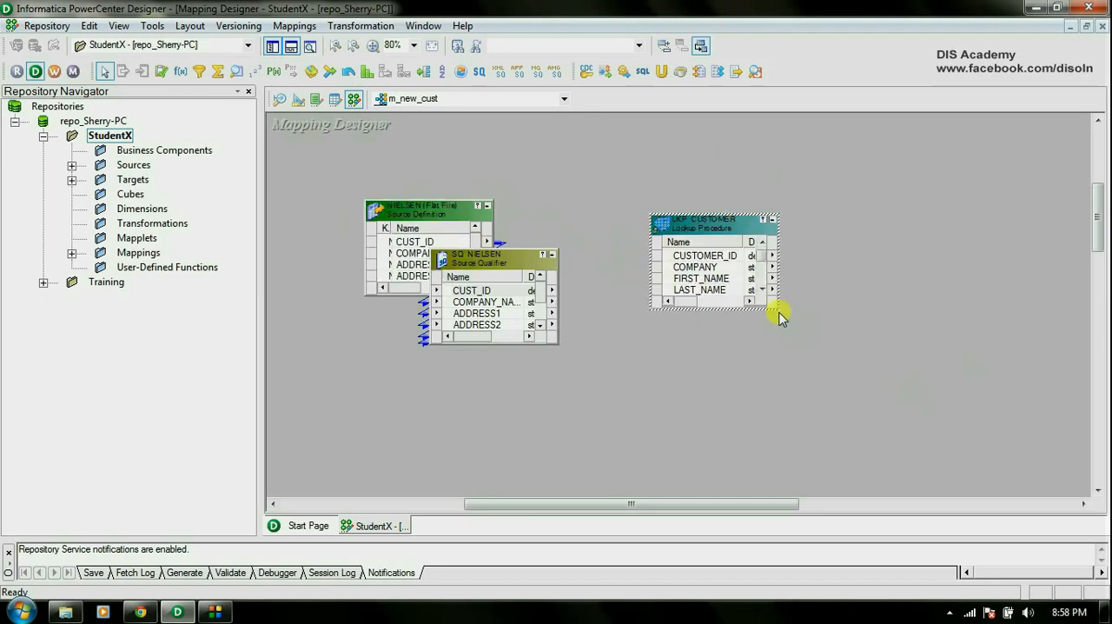
{"action": "left_click_drag", "start_coordinate": [778, 308], "coordinate": [843, 408]}
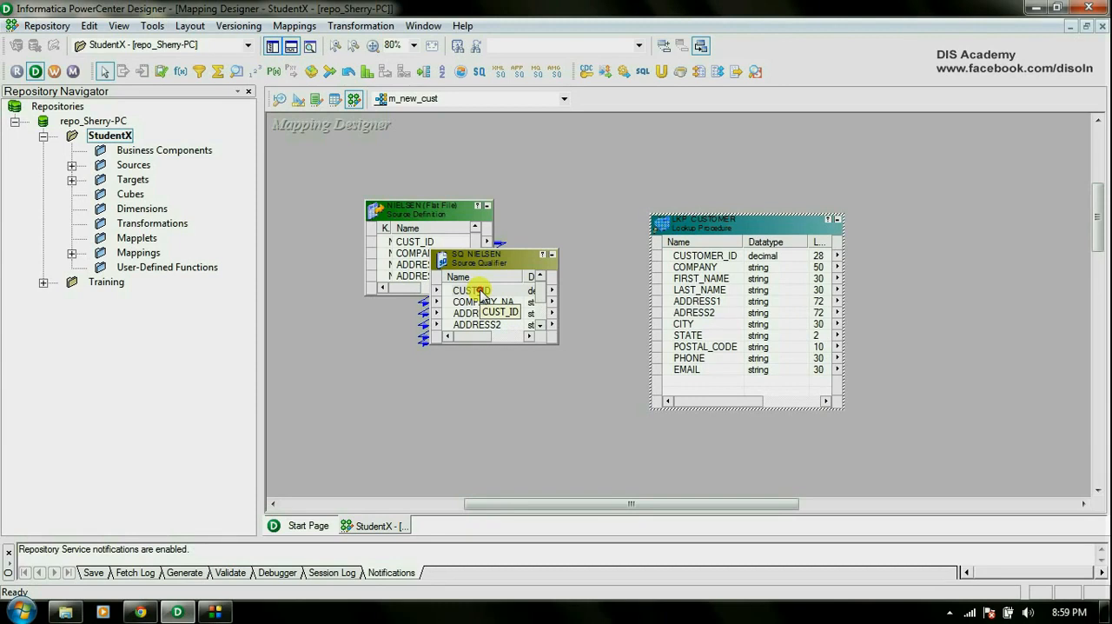
{"action": "left_click_drag", "start_coordinate": [480, 291], "coordinate": [694, 384]}
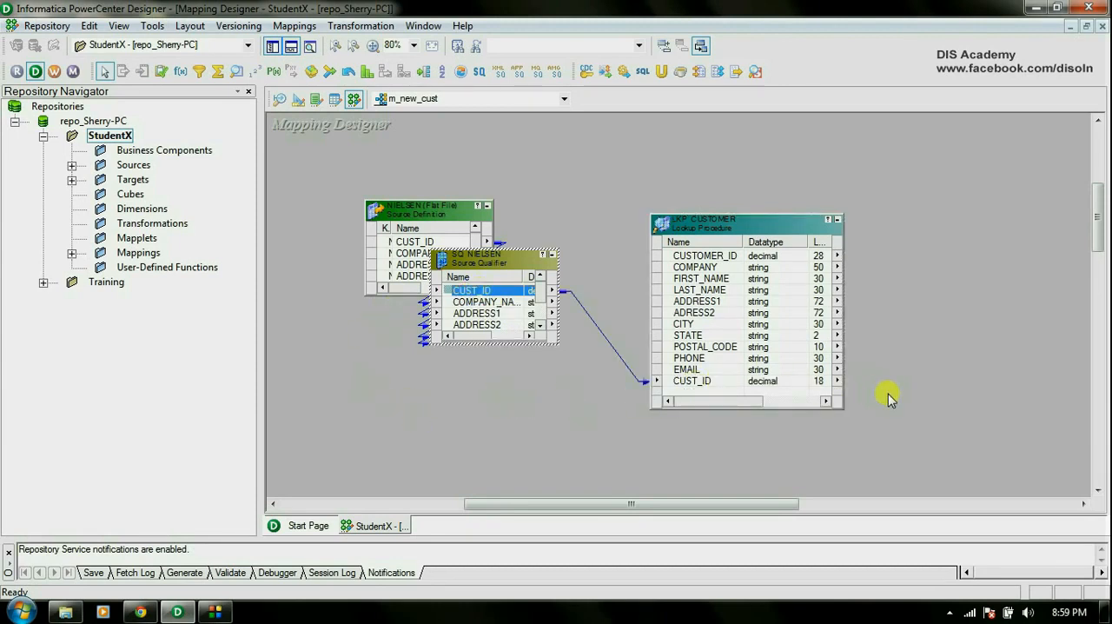
Open LKP_CUSTOMER for editing and review its general settings and port definitions.
{"action": "double_click", "coordinate": [763, 228]}
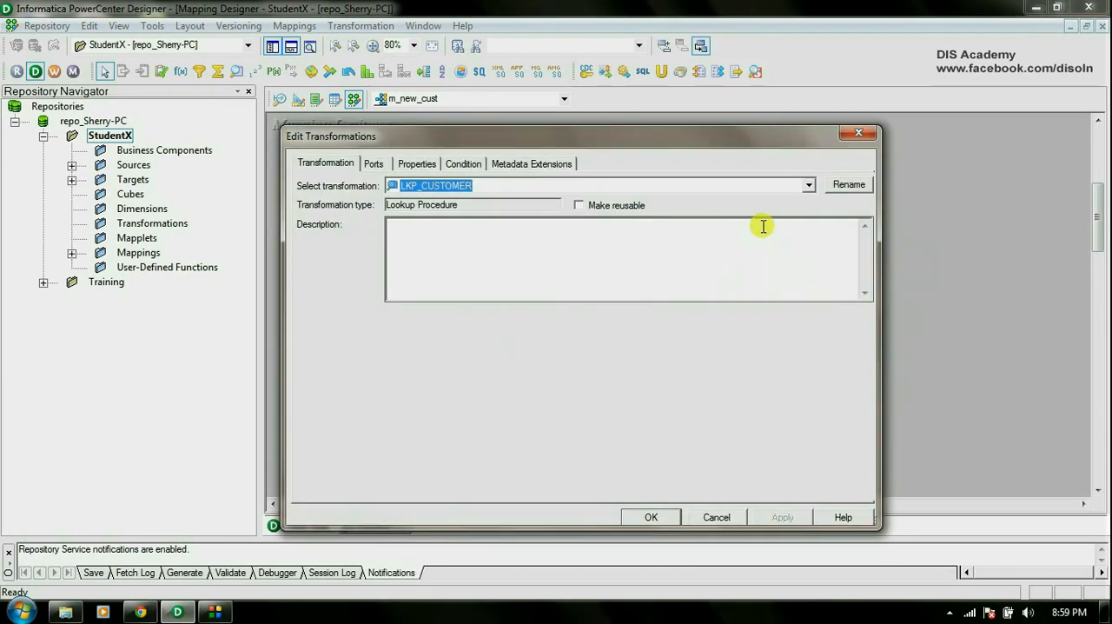
{"action": "left_click", "coordinate": [328, 165]}
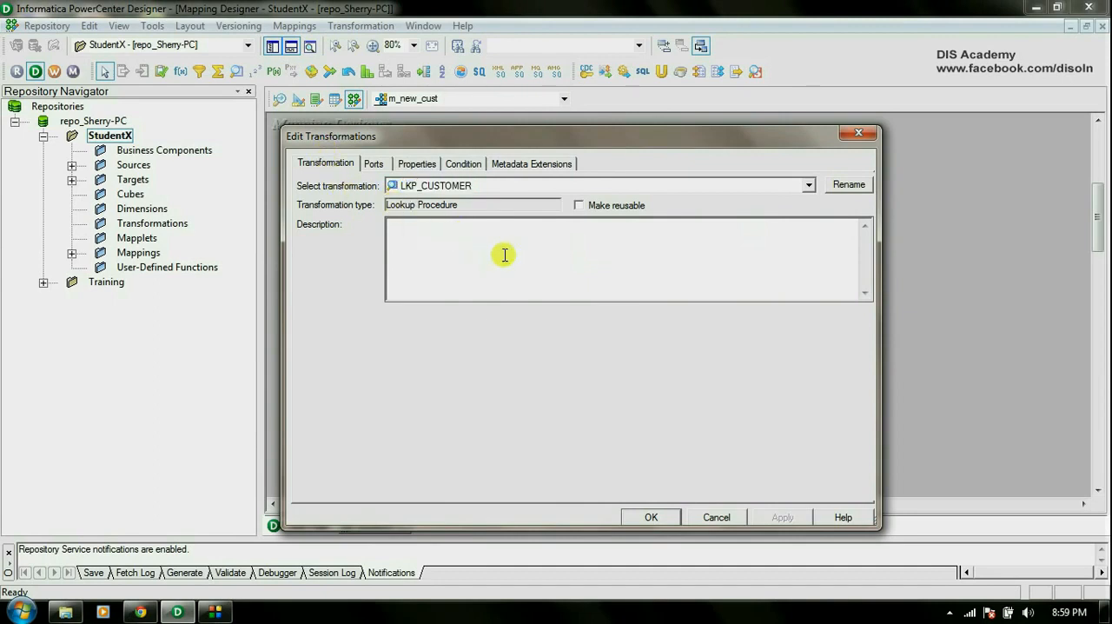
{"action": "left_click", "coordinate": [372, 165]}
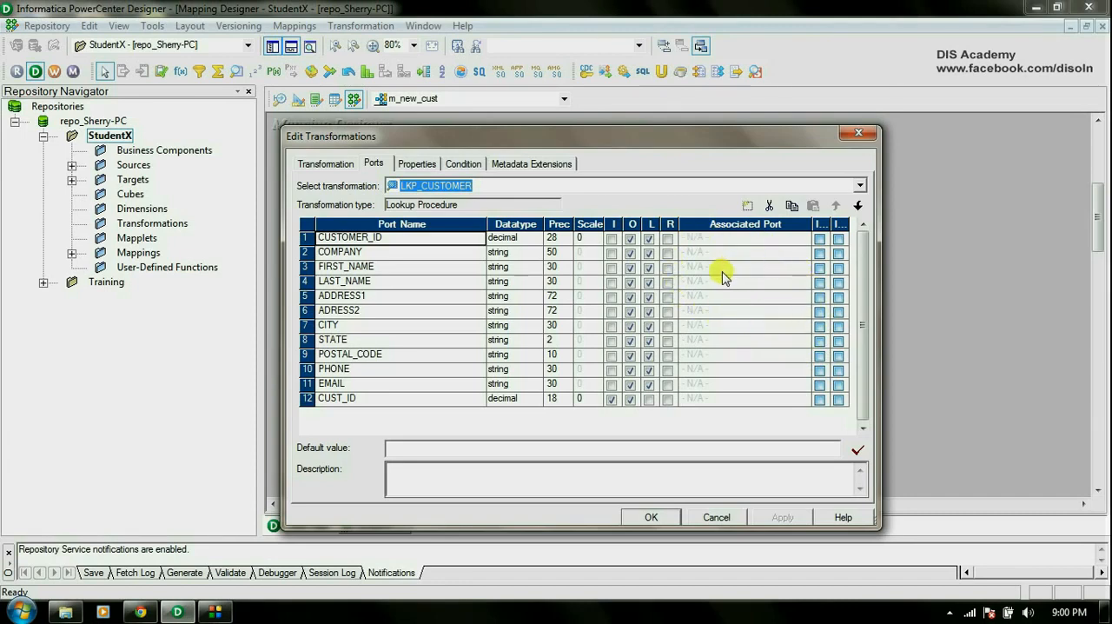
Add a lookup condition to LKP_CUSTOMER matching lookup column CUSTOMER_ID with the = operator to transformation port CUST_ID.
{"action": "left_click", "coordinate": [467, 165]}
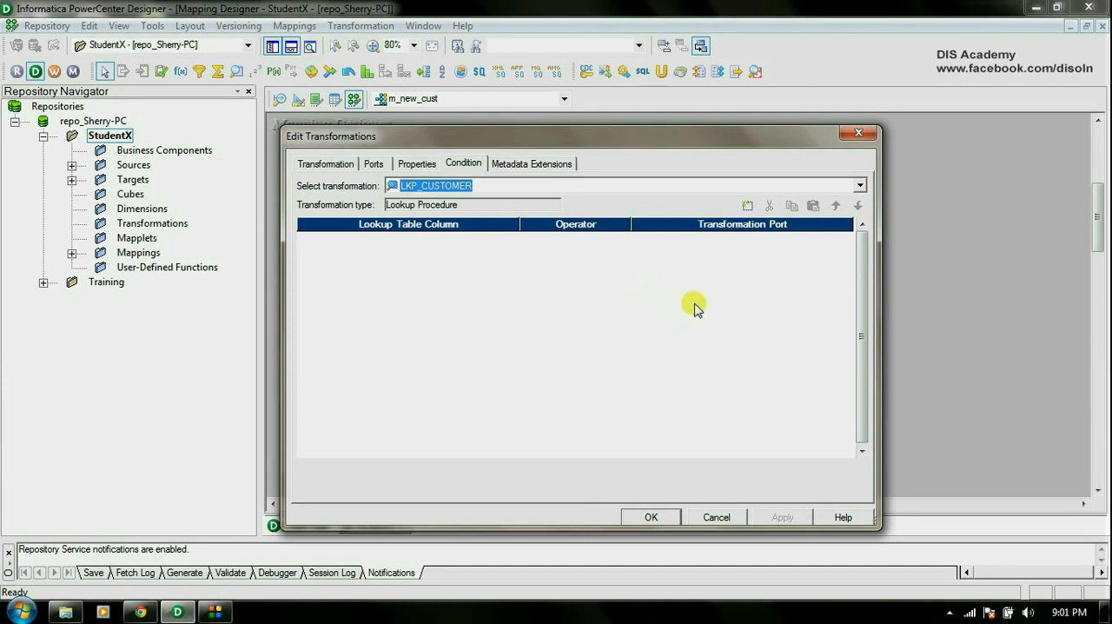
{"action": "left_click", "coordinate": [747, 206]}
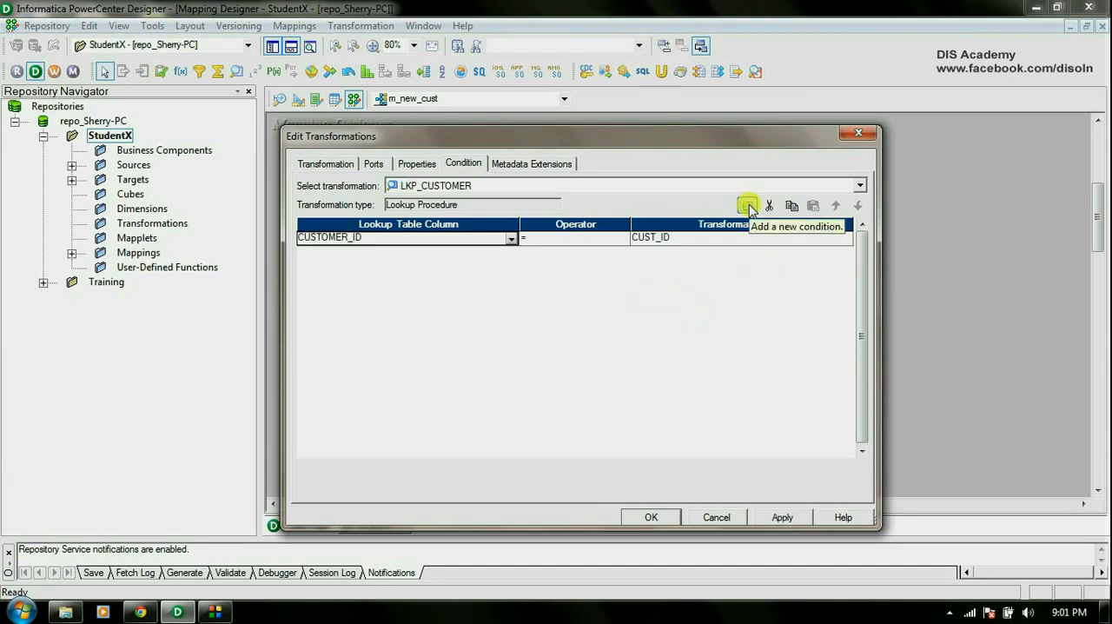
{"action": "left_click", "coordinate": [510, 238]}
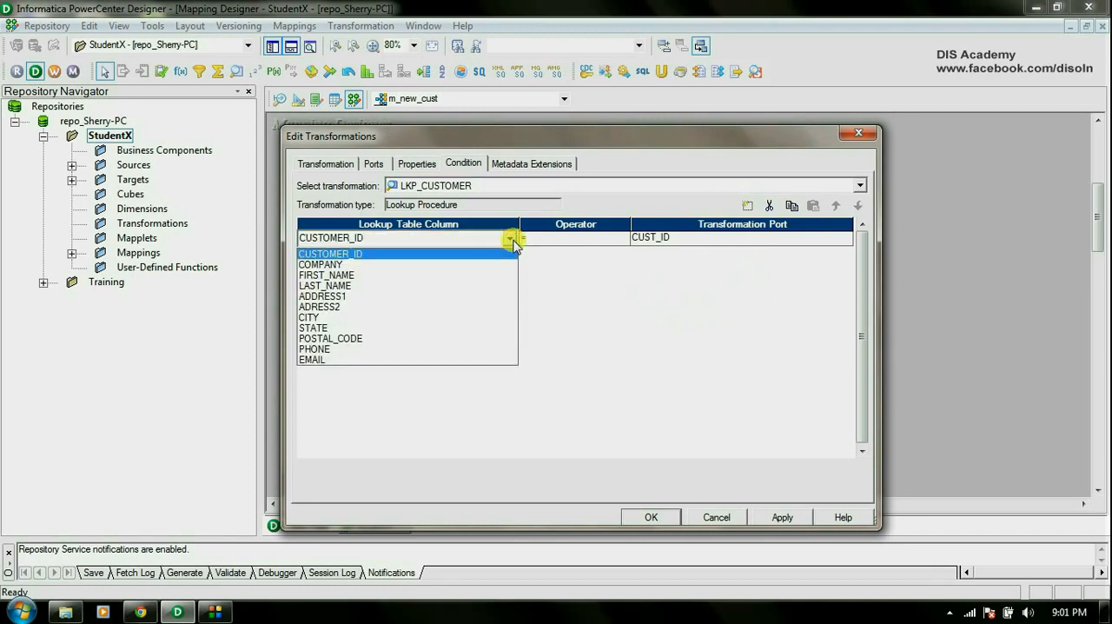
{"action": "left_click", "coordinate": [490, 254]}
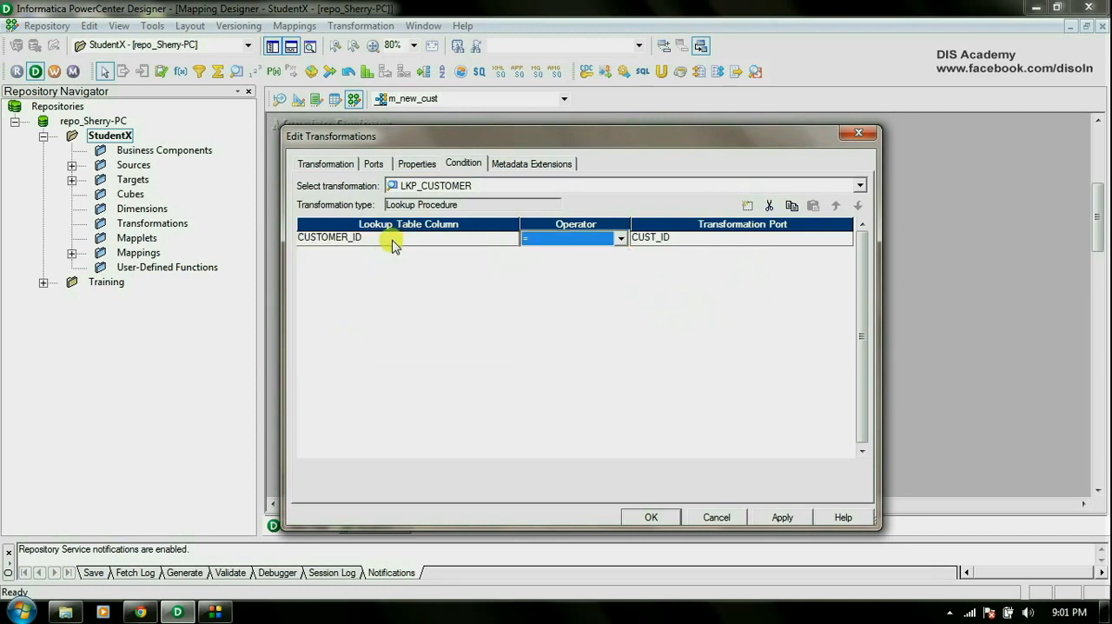
{"action": "left_click", "coordinate": [622, 239]}
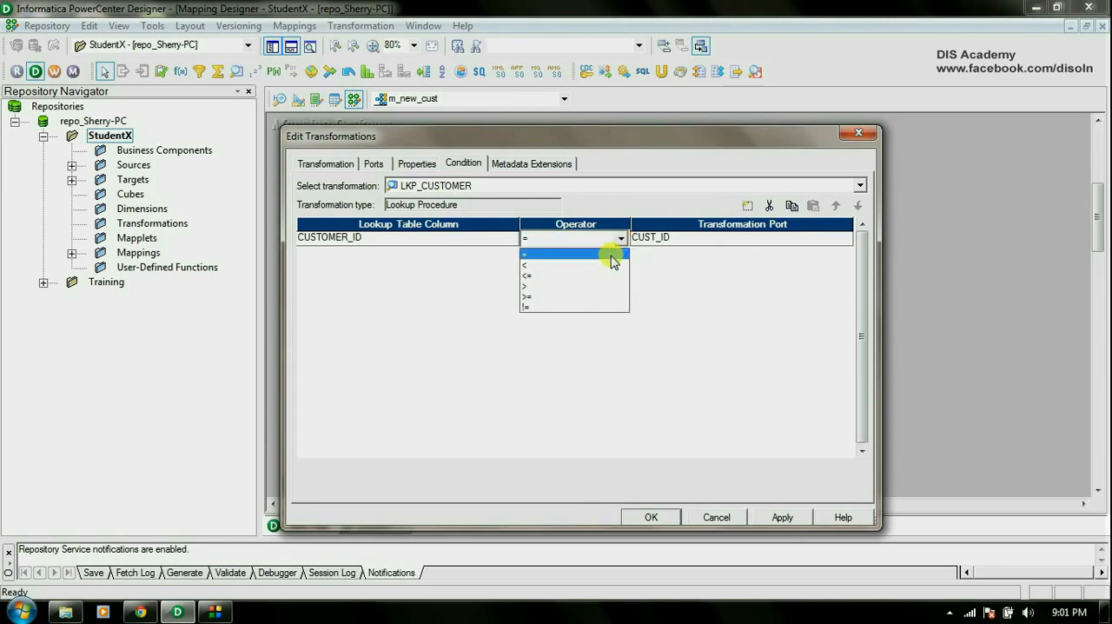
{"action": "left_click", "coordinate": [794, 244]}
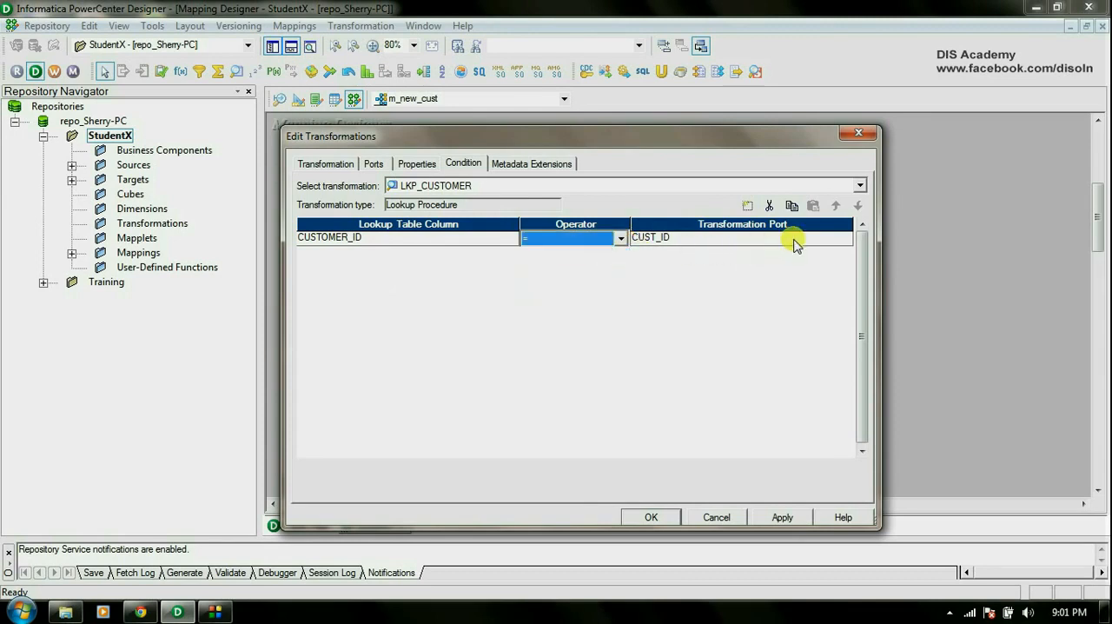
{"action": "left_click", "coordinate": [794, 244]}
{"action": "left_click", "coordinate": [793, 244]}
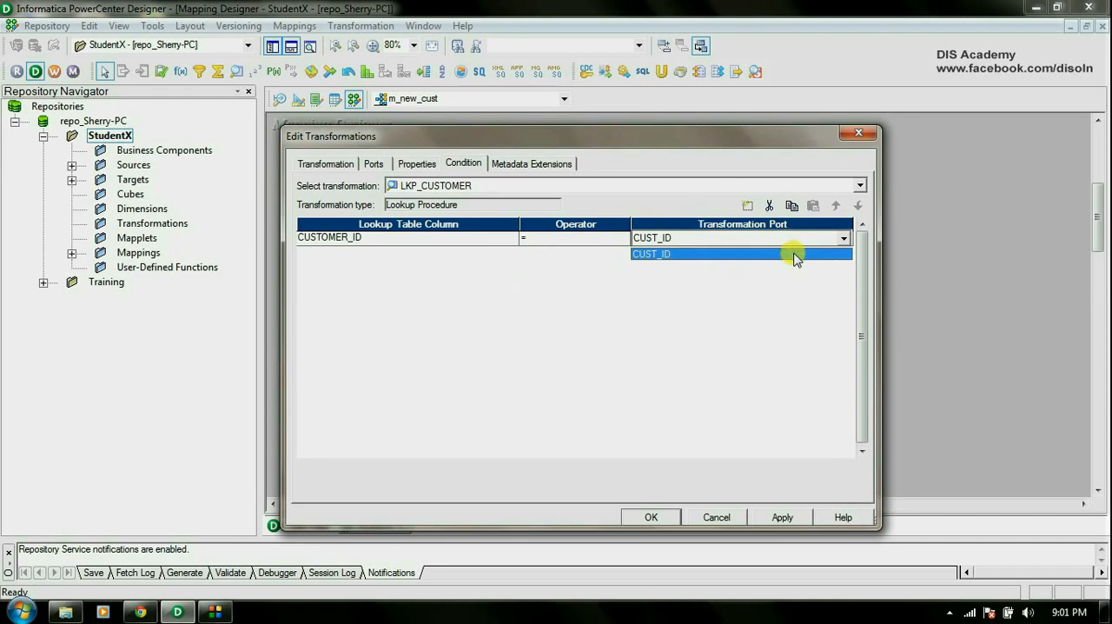
{"action": "left_click", "coordinate": [796, 253]}
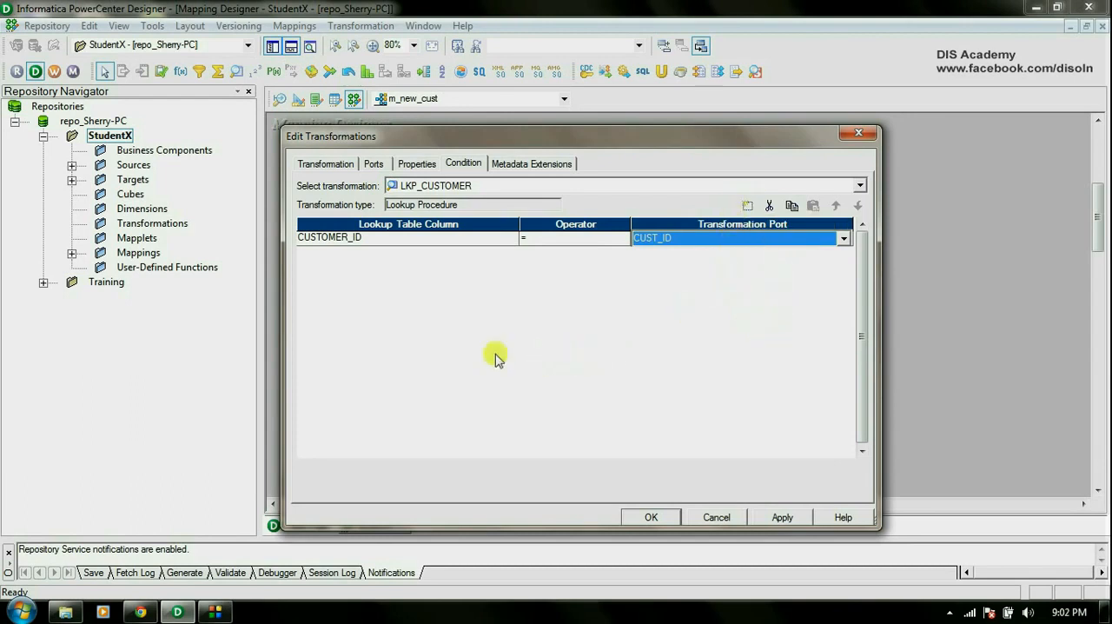
Generate the default query for LKP_CUSTOMER's Lookup Sql Override to examine it, and discard it without keeping an override.
{"action": "left_click", "coordinate": [420, 163]}
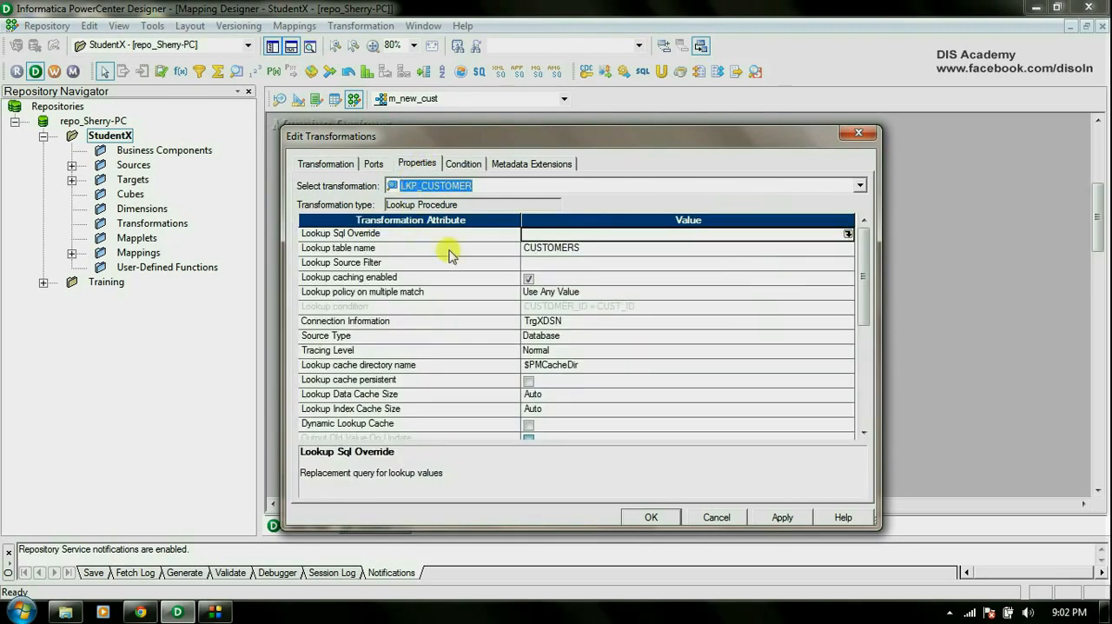
{"action": "left_click", "coordinate": [846, 235]}
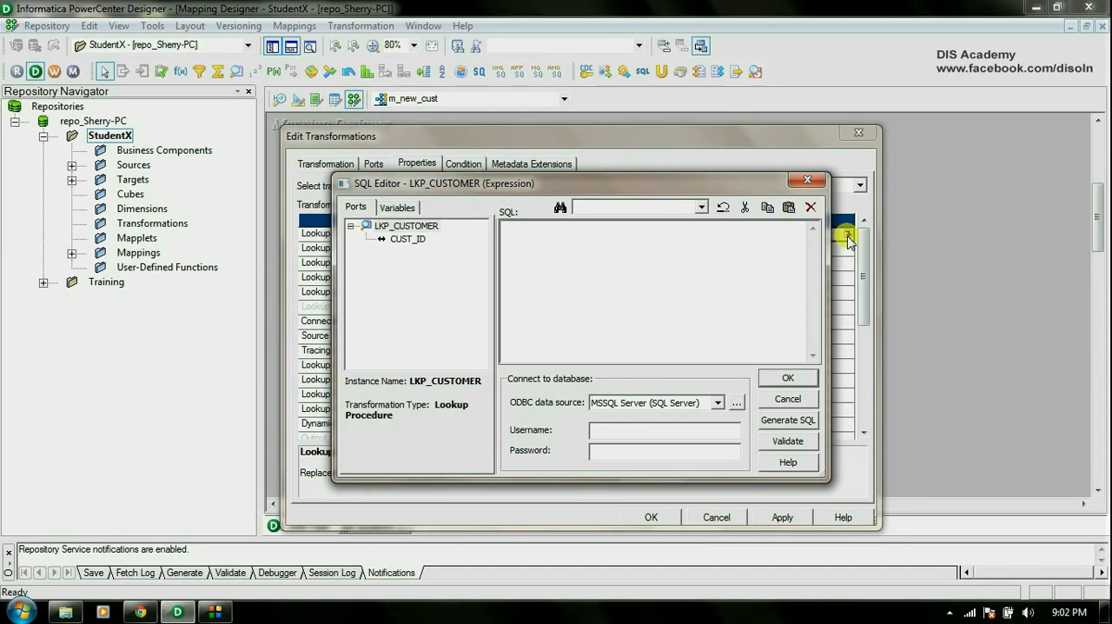
{"action": "left_click", "coordinate": [788, 420]}
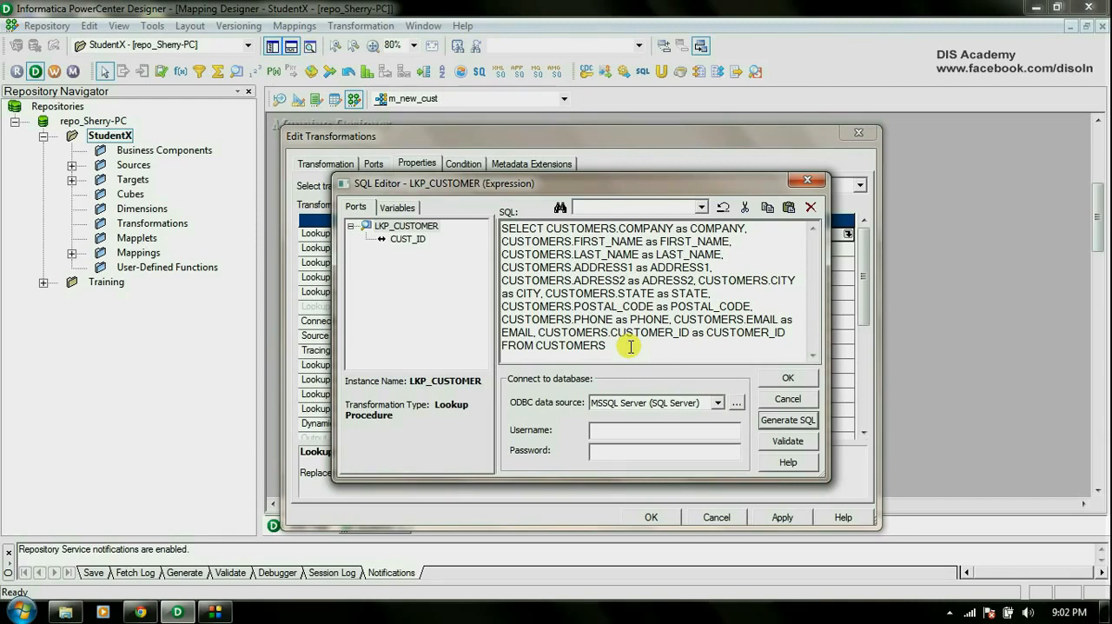
{"action": "left_click", "coordinate": [804, 402]}
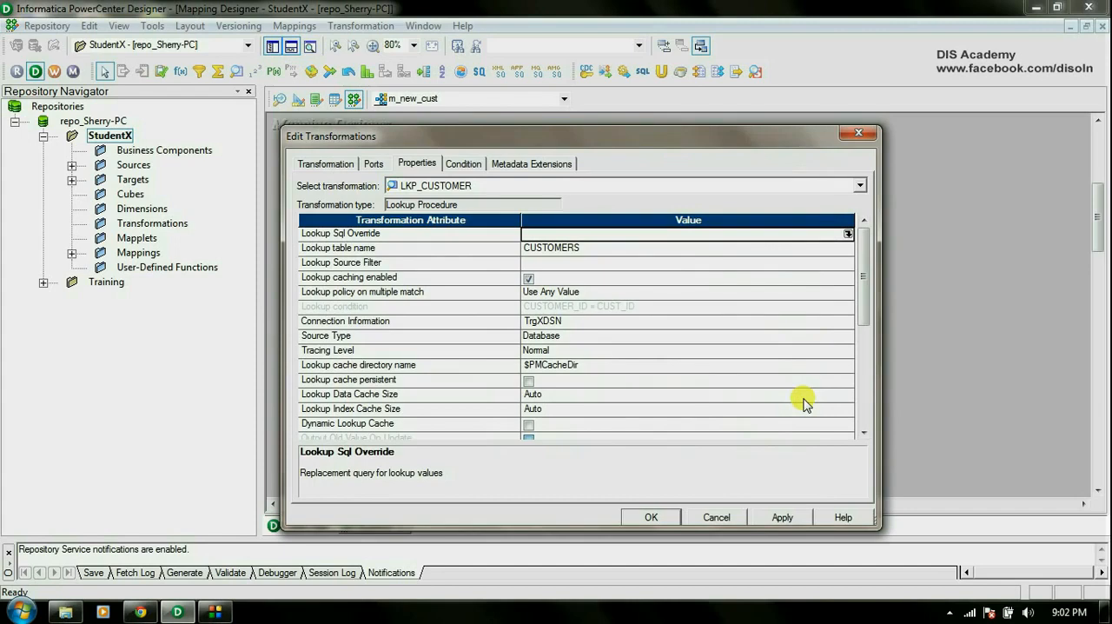
Set LKP_CUSTOMER's lookup policy on multiple match to Use First Value and review its table, caching, connection and source type properties.
{"action": "left_click", "coordinate": [598, 250]}
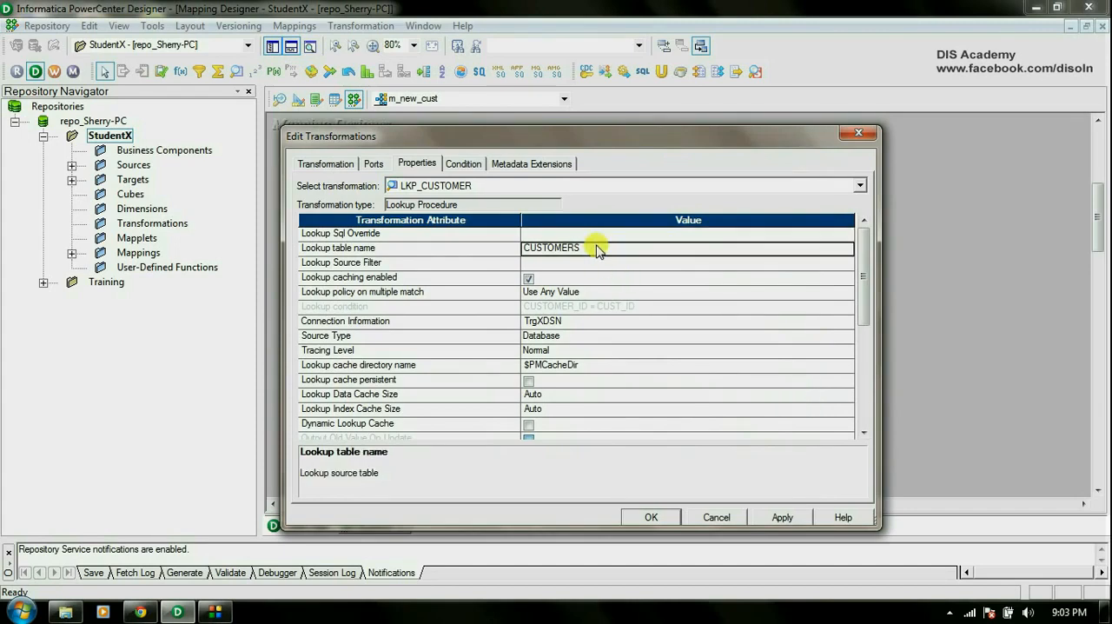
{"action": "left_click", "coordinate": [569, 268]}
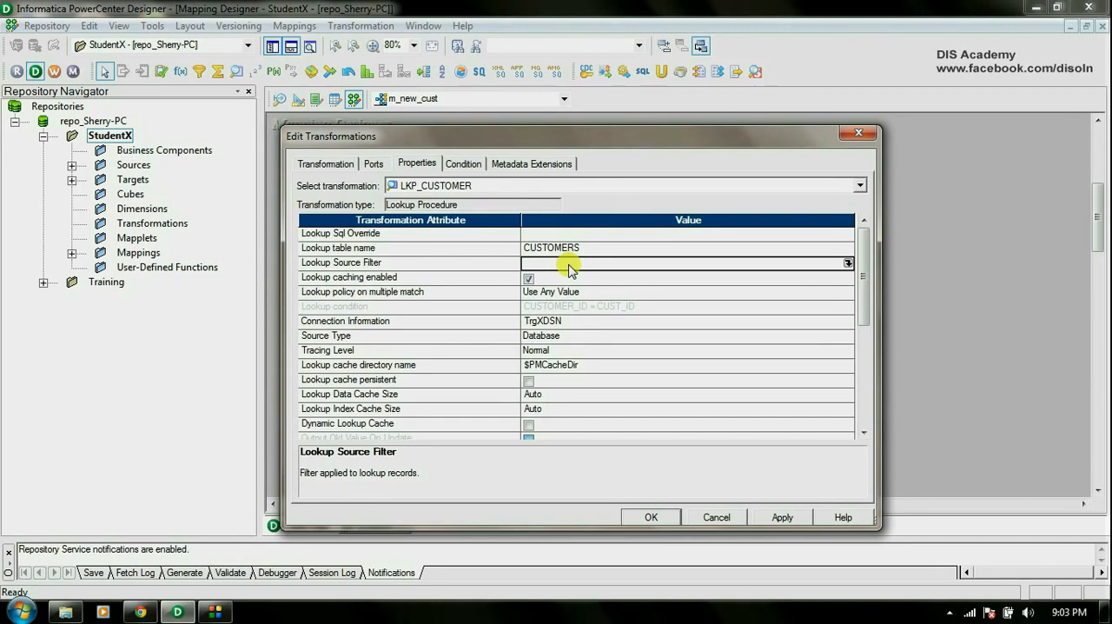
{"action": "left_click", "coordinate": [571, 279]}
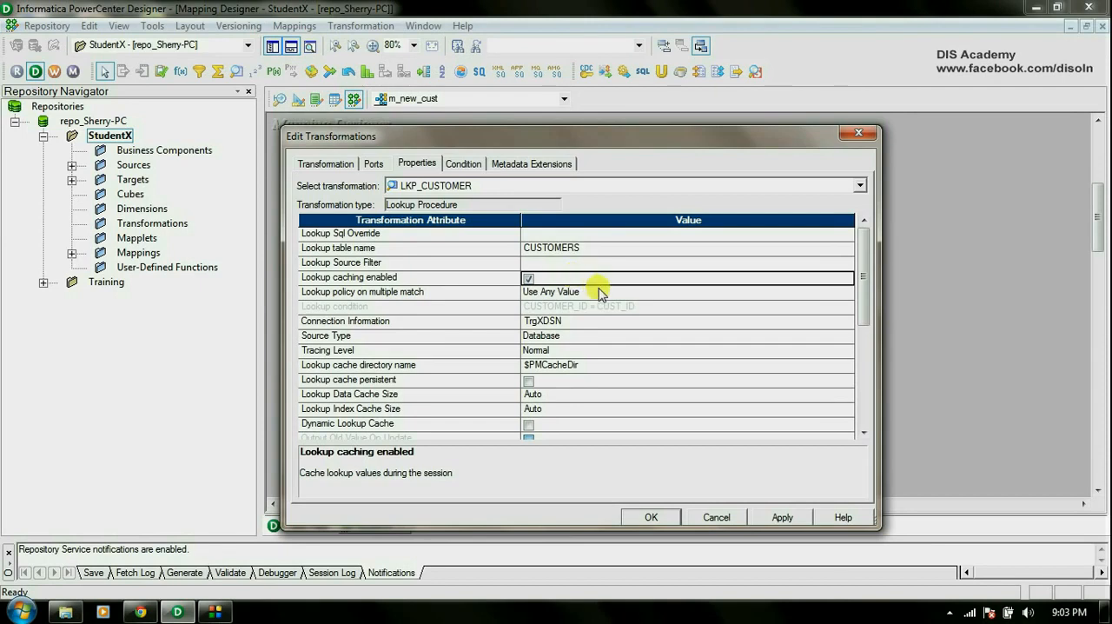
{"action": "left_click", "coordinate": [599, 293]}
{"action": "left_click", "coordinate": [599, 294]}
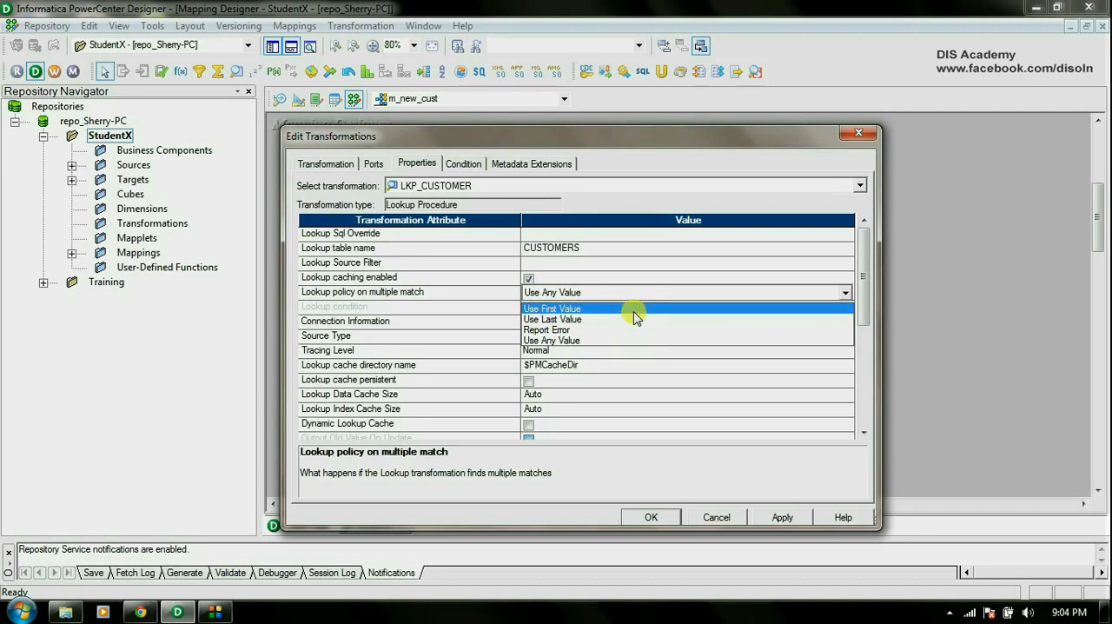
{"action": "left_click", "coordinate": [633, 309]}
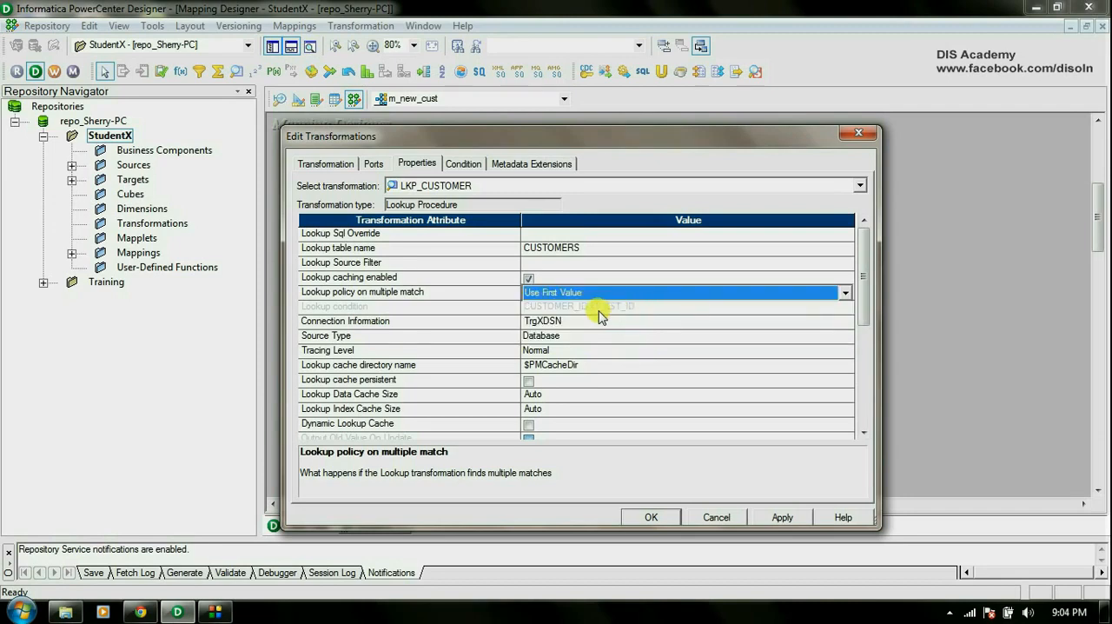
{"action": "left_click", "coordinate": [607, 309]}
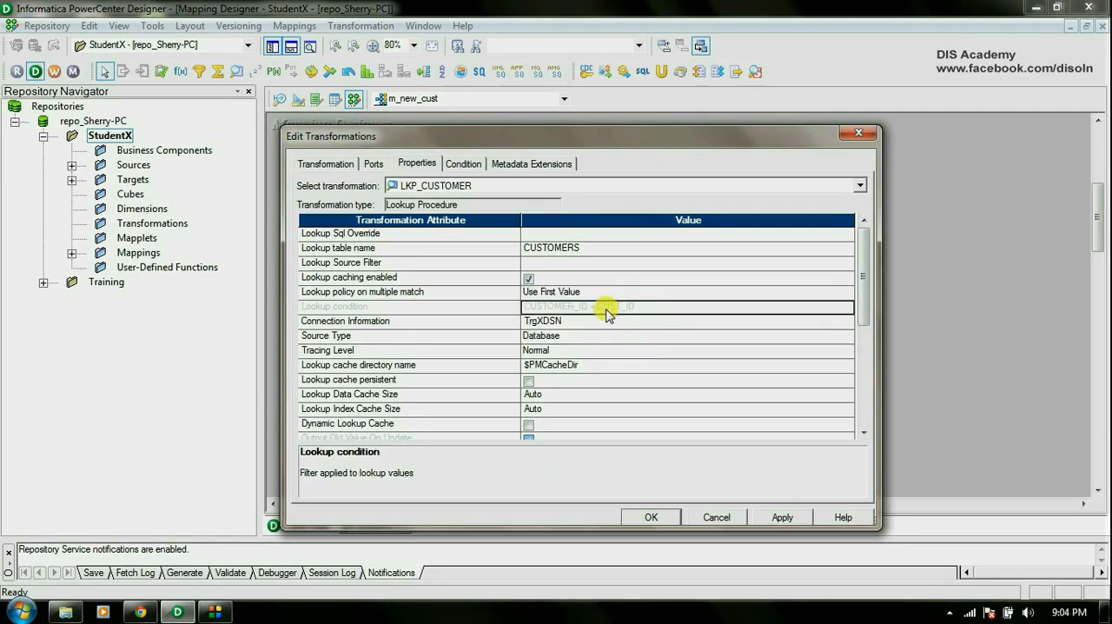
{"action": "left_click", "coordinate": [581, 323]}
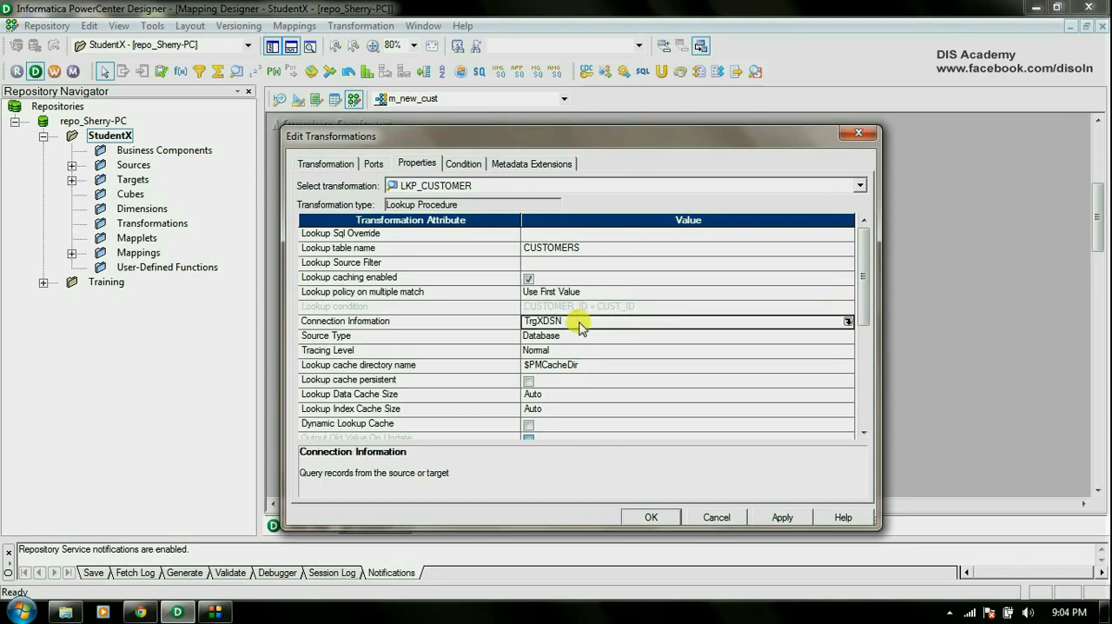
{"action": "left_click", "coordinate": [585, 337]}
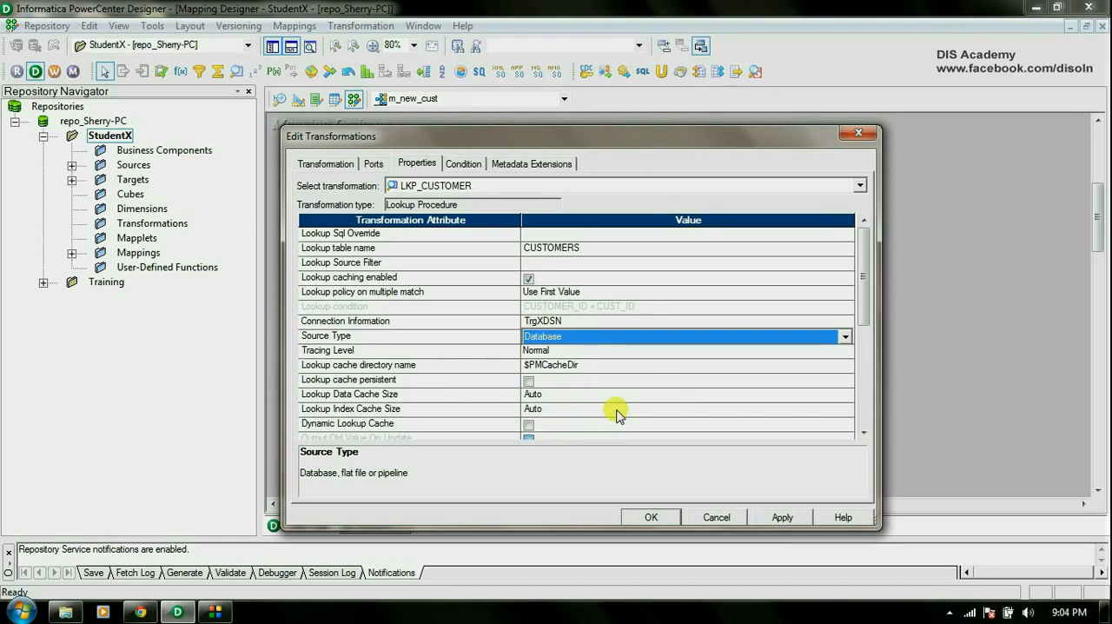
Disable output for the LKP_CUSTOMER ports COMPANY through EMAIL, set CUST_ID's precision to 28, and apply the changes.
{"action": "left_click", "coordinate": [373, 164]}
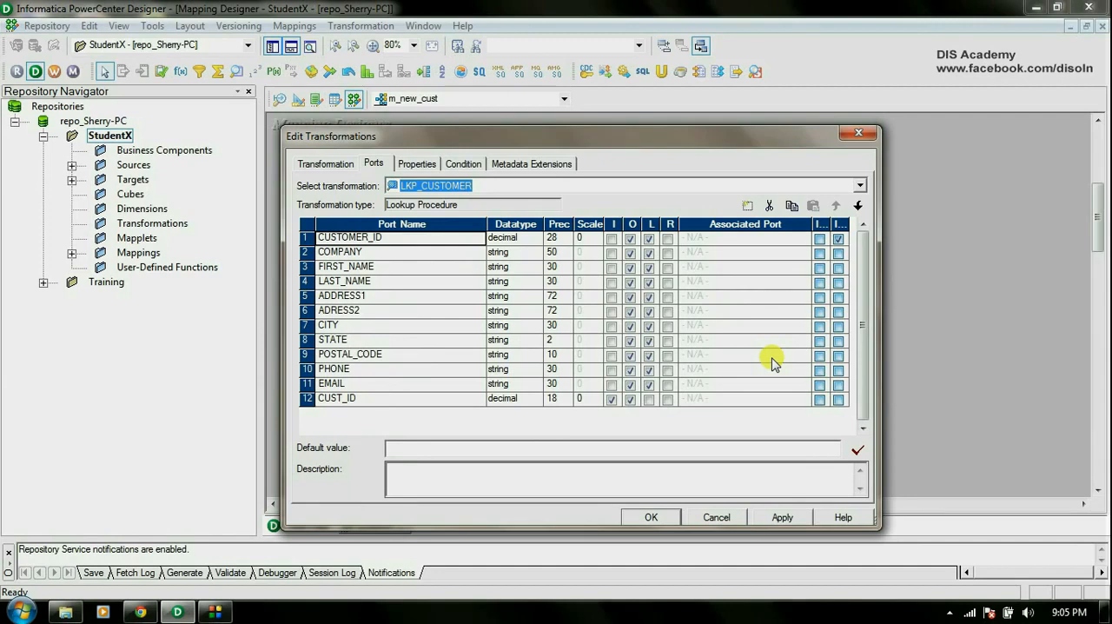
{"action": "left_click", "coordinate": [632, 254]}
{"action": "left_click", "coordinate": [631, 254]}
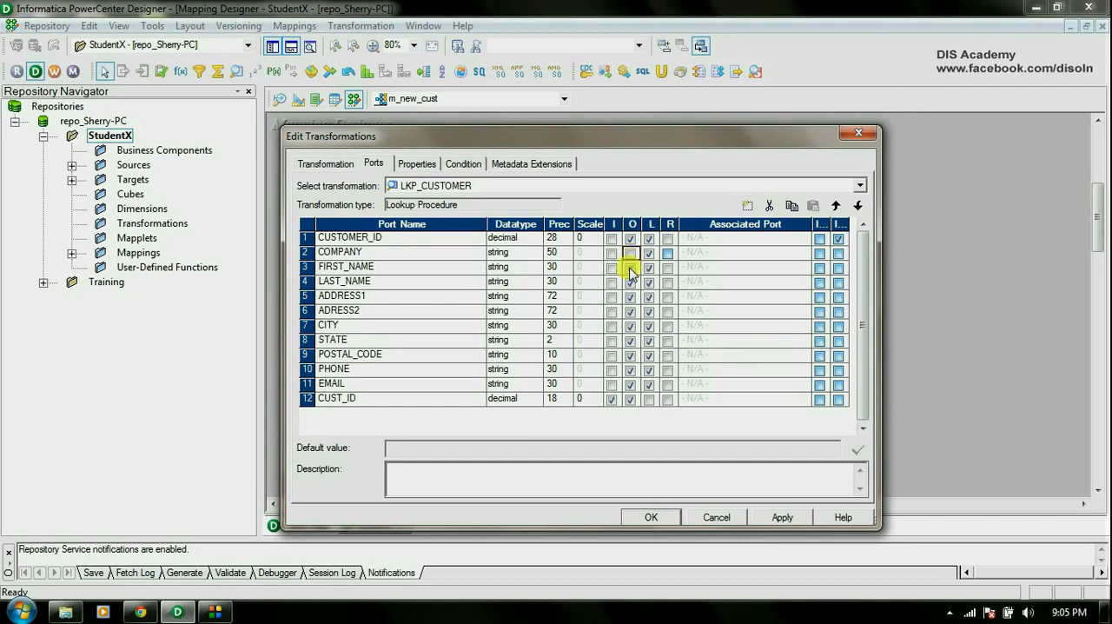
{"action": "left_click", "coordinate": [632, 268]}
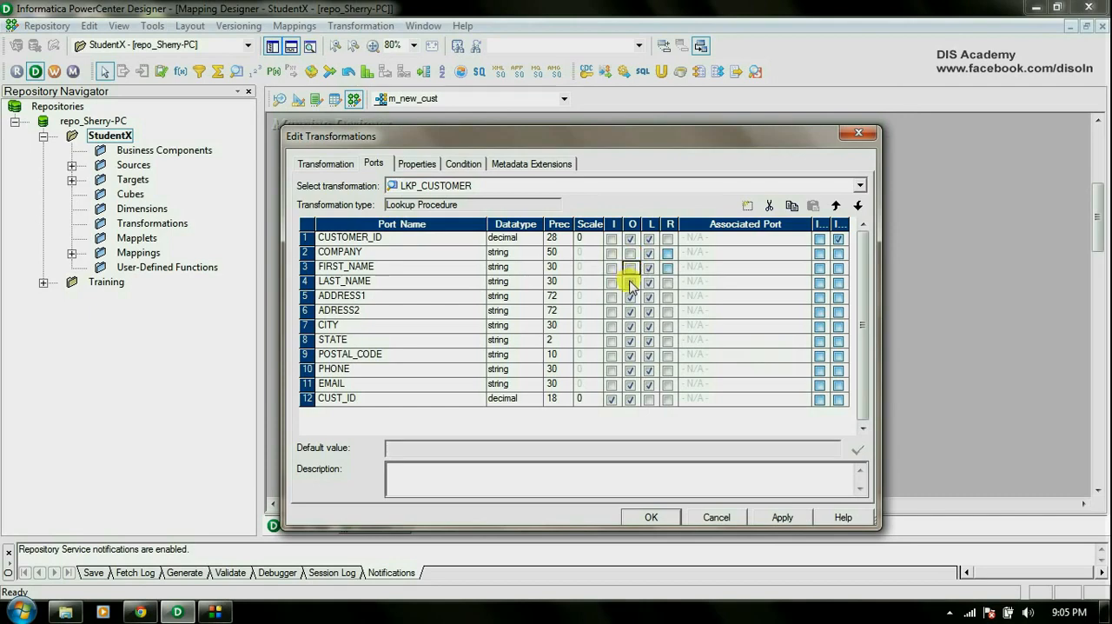
{"action": "left_click", "coordinate": [630, 282]}
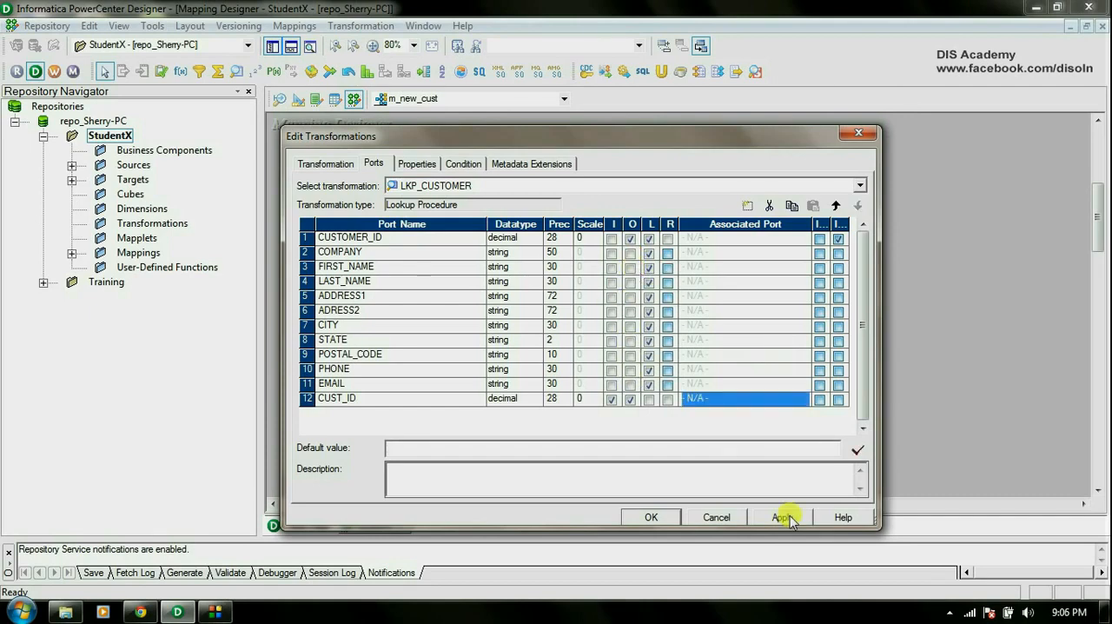
{"action": "left_click", "coordinate": [786, 518]}
{"action": "left_click", "coordinate": [658, 518]}
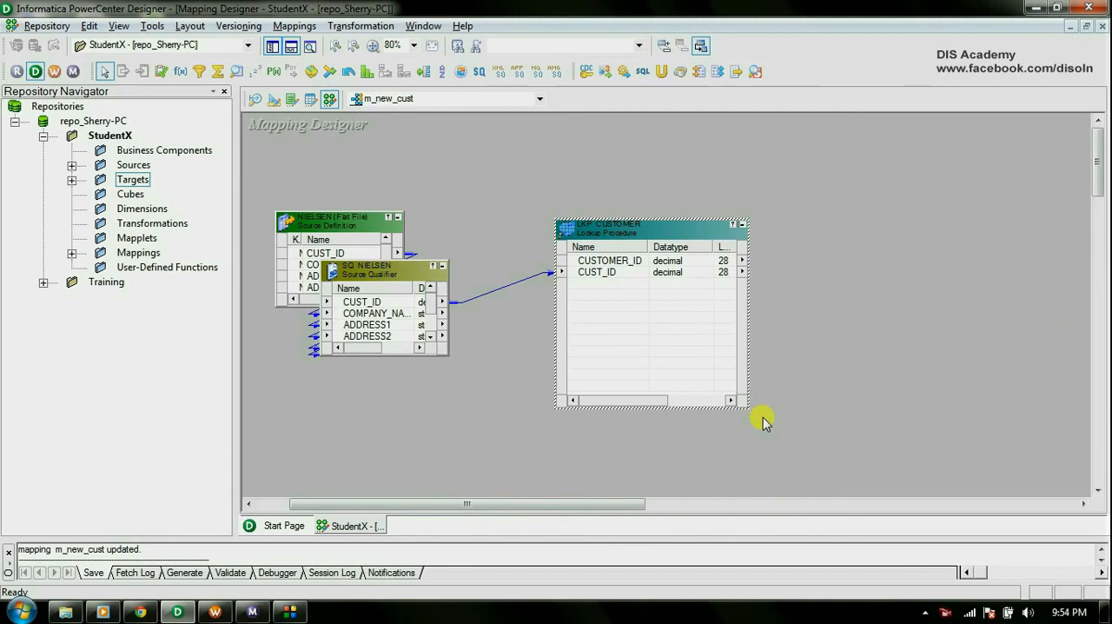
Create a Filter transformation named FIL_CUSTOMER and place it on the far side of LKP_CUSTOMER from the source qualifier.
{"action": "left_click", "coordinate": [763, 422]}
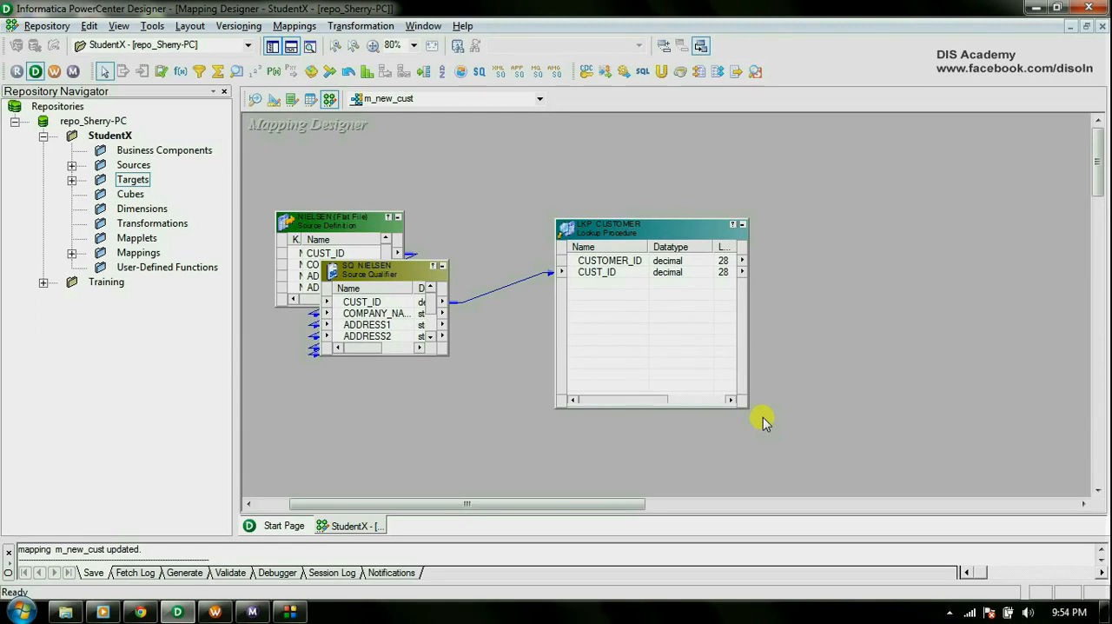
{"action": "left_click", "coordinate": [354, 26]}
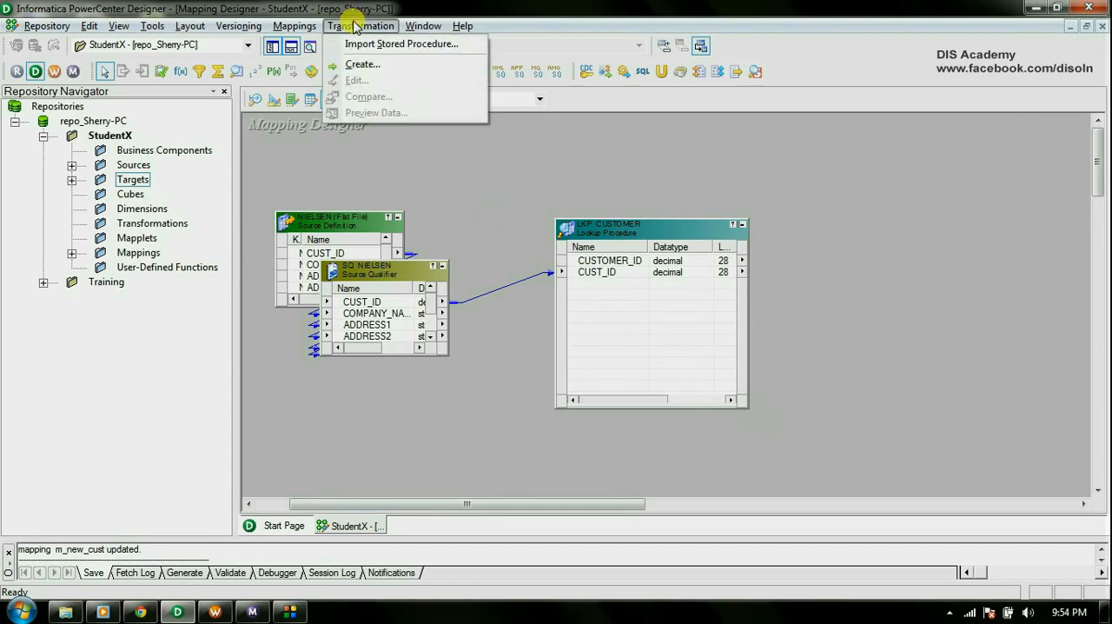
{"action": "left_click", "coordinate": [361, 64]}
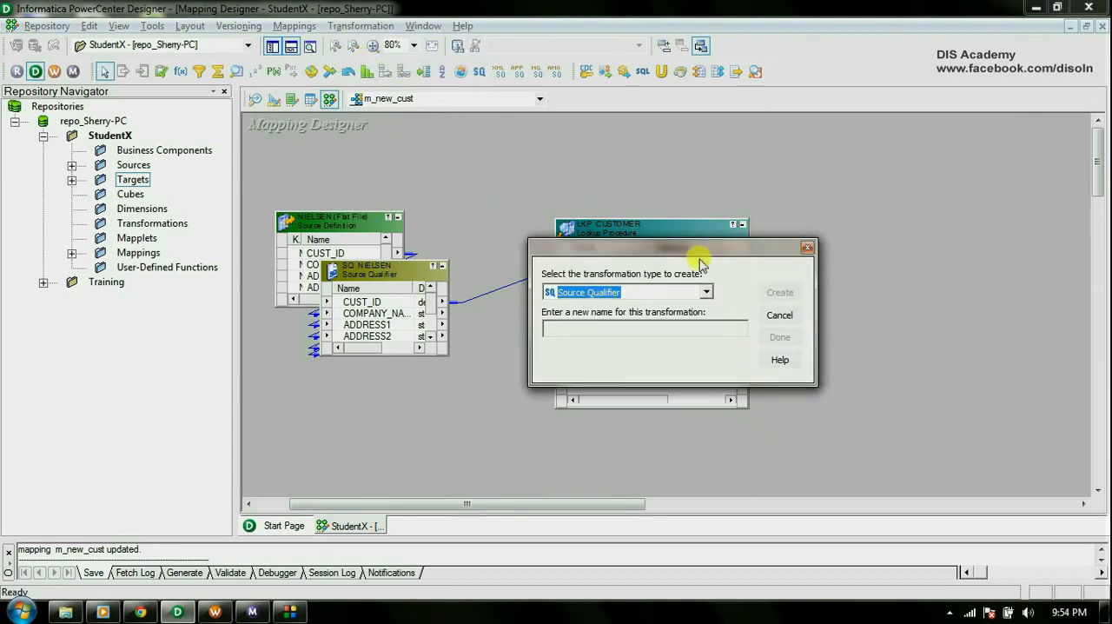
{"action": "left_click", "coordinate": [705, 292]}
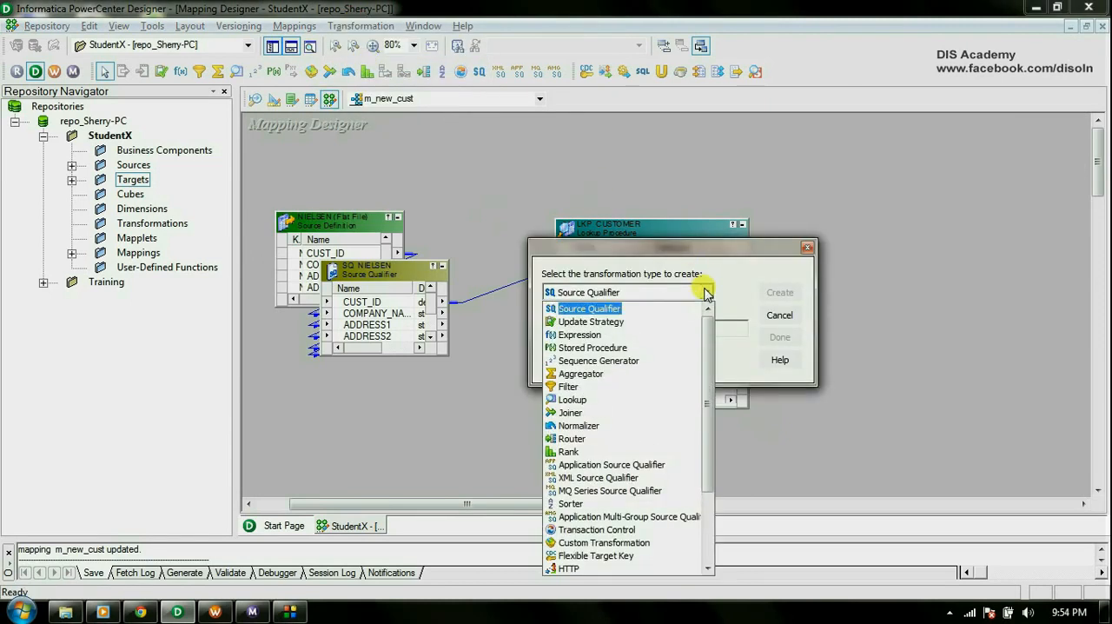
{"action": "left_click", "coordinate": [639, 388]}
{"action": "left_click", "coordinate": [638, 327]}
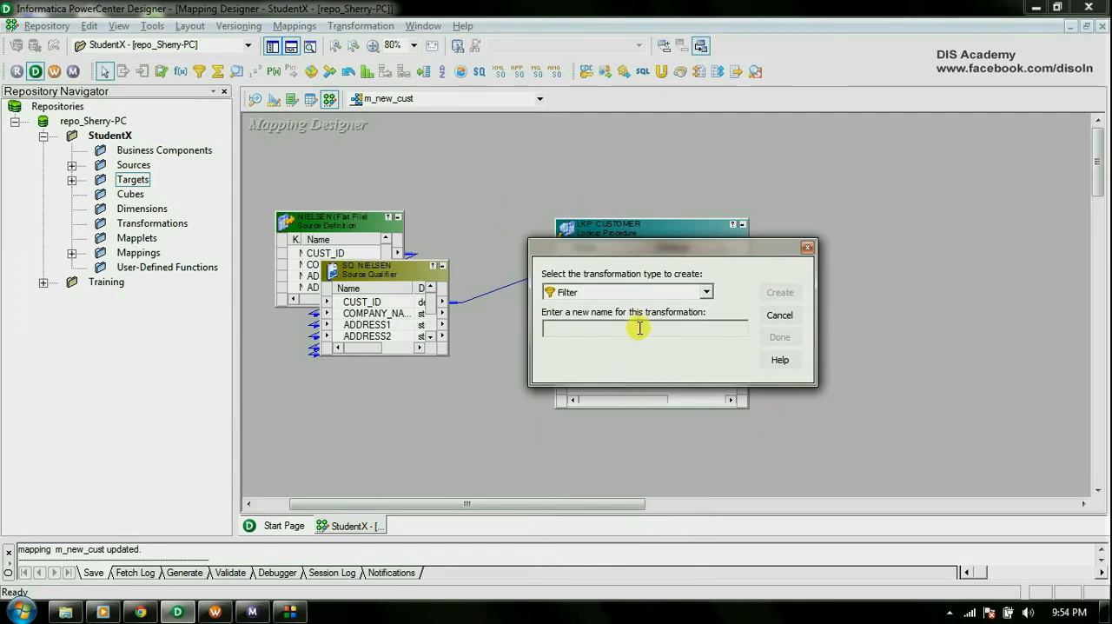
{"action": "type", "text": "FIL_CUSTOMER"}
{"action": "left_click", "coordinate": [780, 292]}
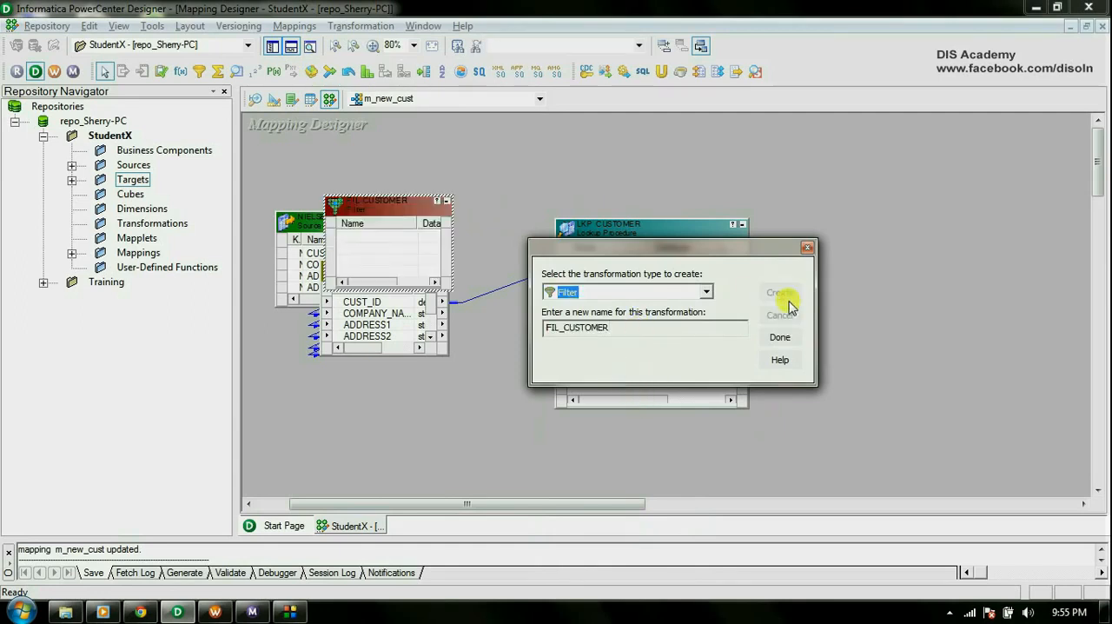
{"action": "left_click", "coordinate": [781, 337]}
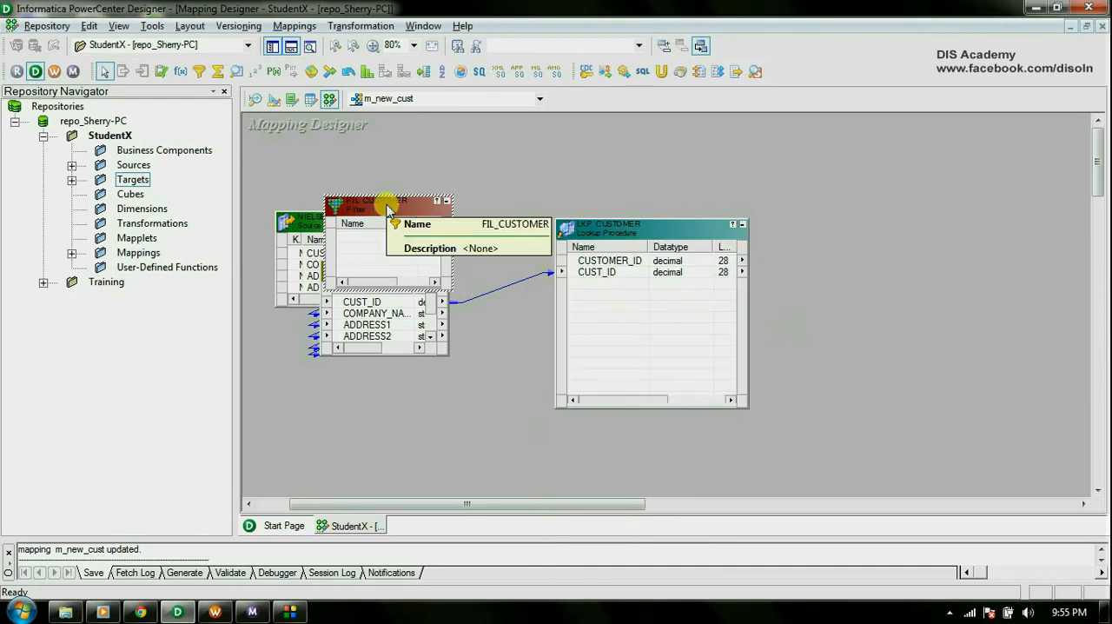
{"action": "left_click_drag", "start_coordinate": [387, 209], "coordinate": [886, 175]}
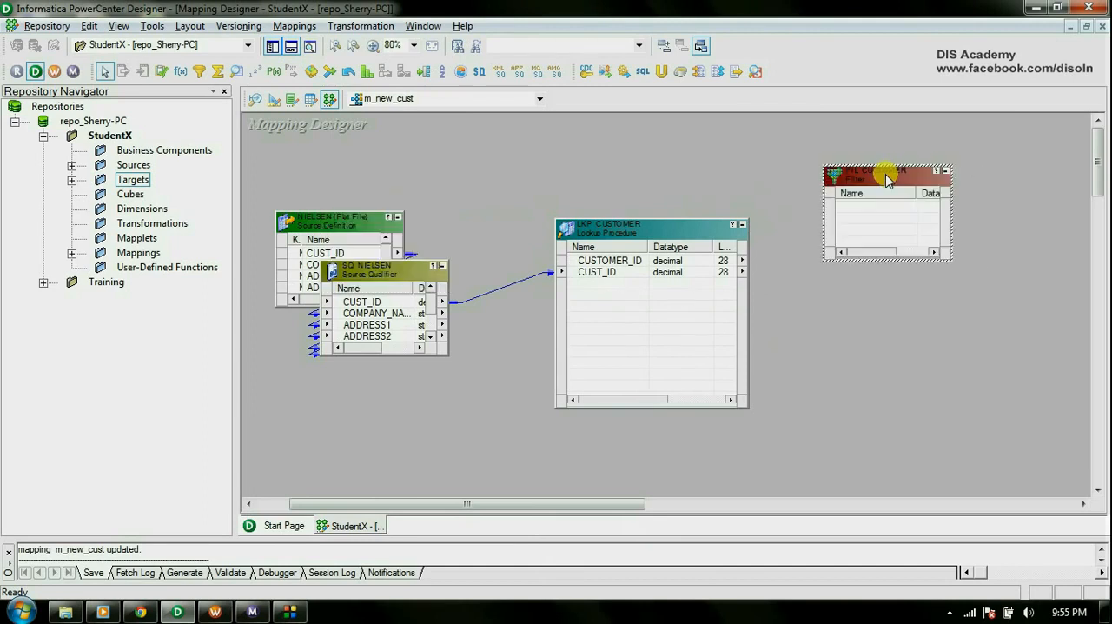
Link all of SQ_NIELSEN's ports into FIL_CUSTOMER.
{"action": "right_click", "coordinate": [366, 316]}
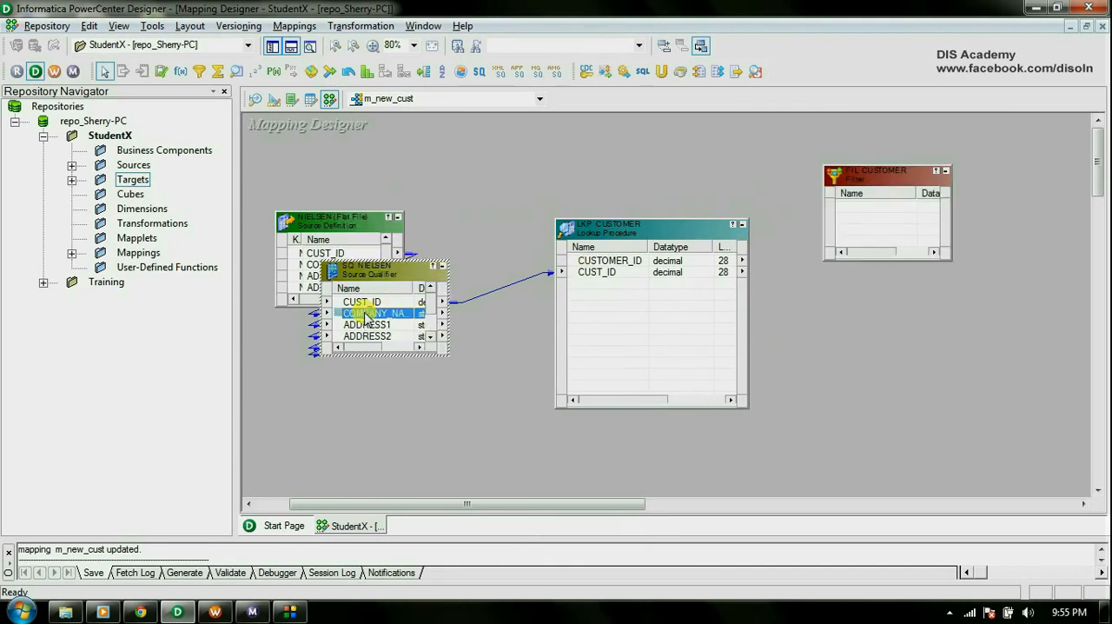
{"action": "left_click", "coordinate": [400, 327]}
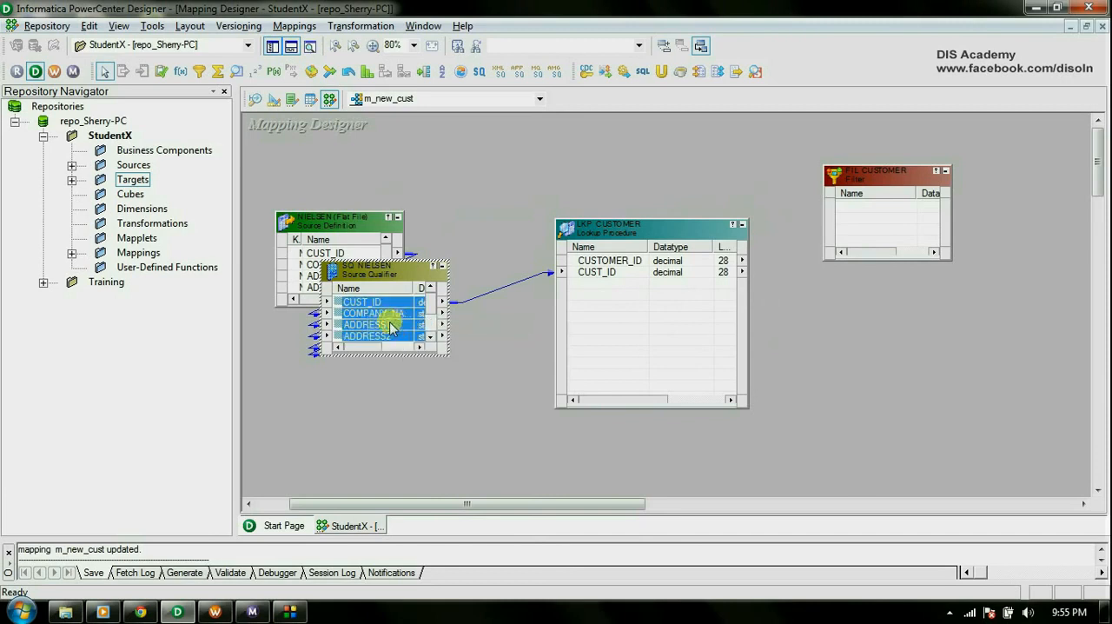
{"action": "left_click_drag", "start_coordinate": [371, 301], "coordinate": [871, 224]}
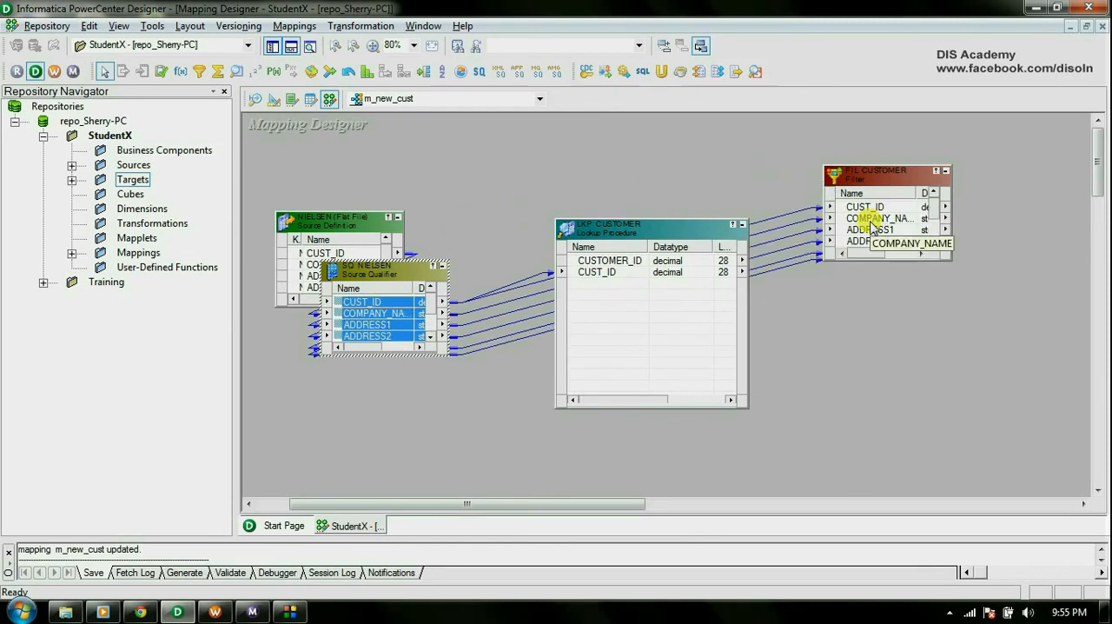
Link LKP_CUSTOMER's CUSTOMER_ID port into FIL_CUSTOMER and arrange all objects in the mapping.
{"action": "left_click", "coordinate": [611, 262]}
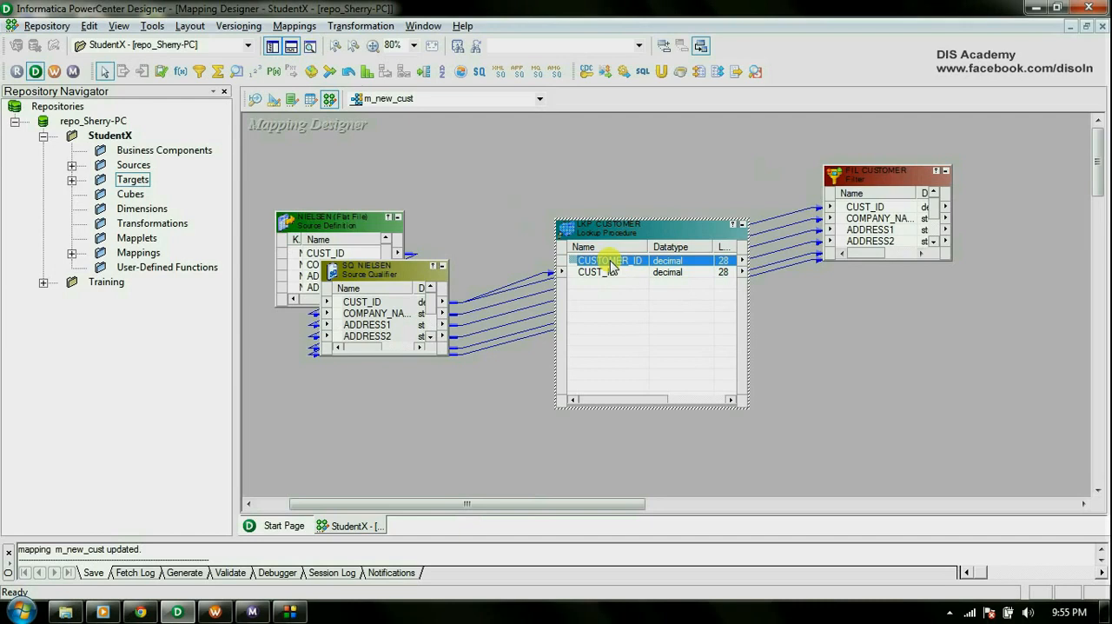
{"action": "left_click_drag", "start_coordinate": [611, 267], "coordinate": [868, 260]}
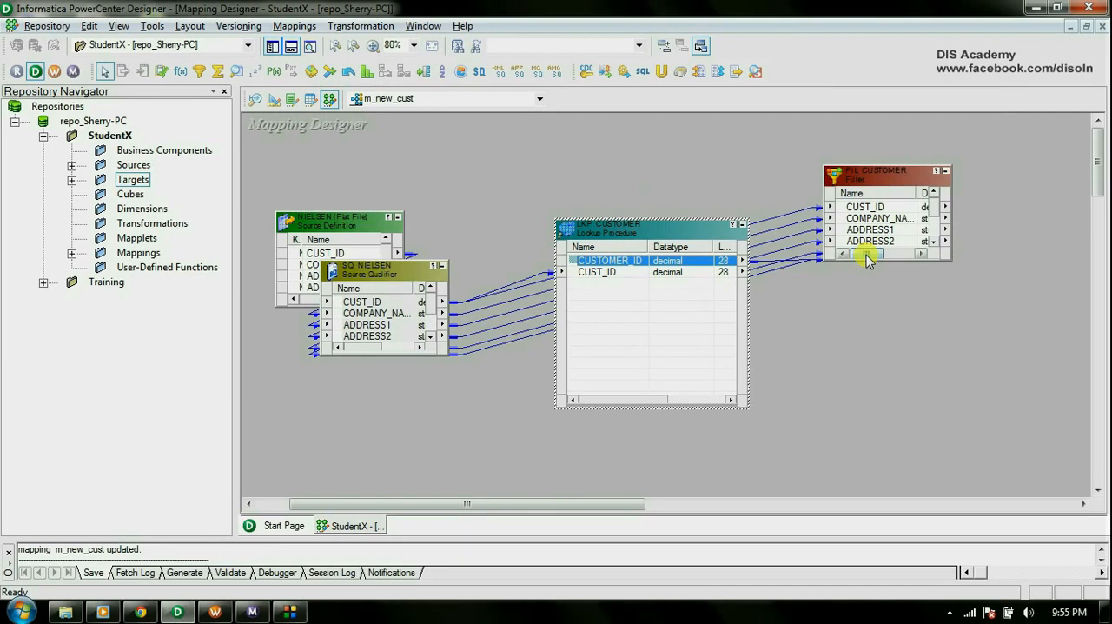
{"action": "right_click", "coordinate": [542, 169]}
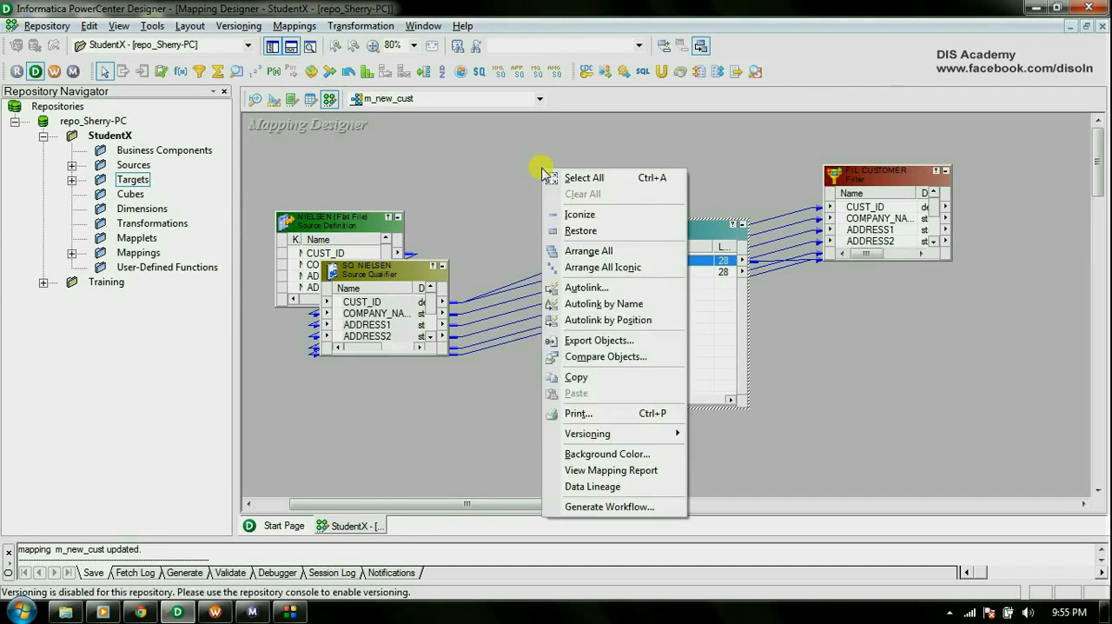
{"action": "left_click", "coordinate": [617, 251]}
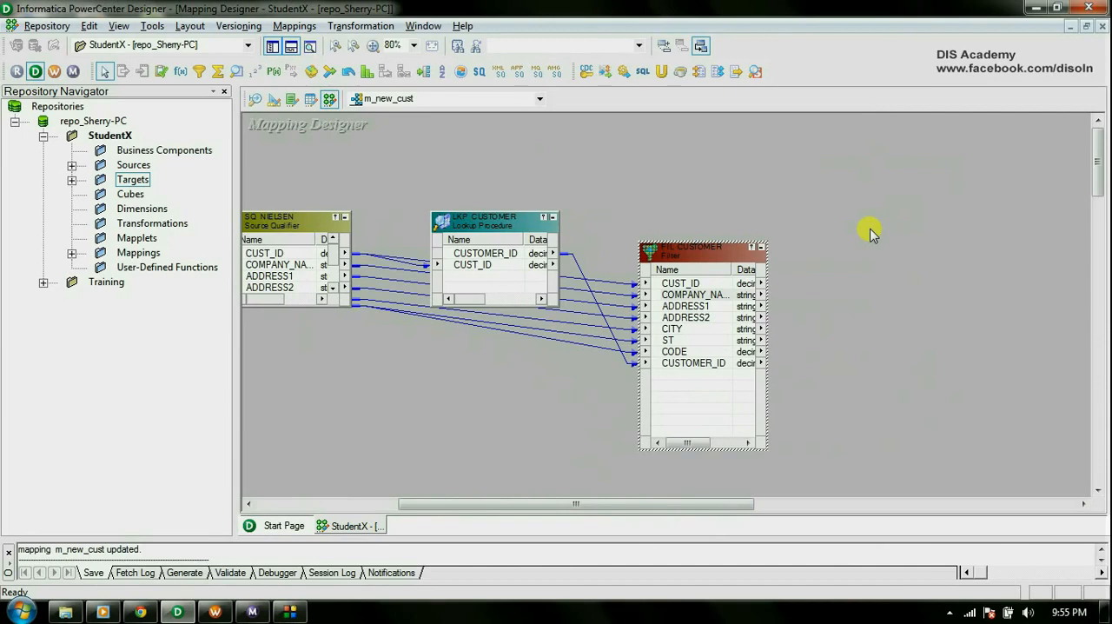
Review FIL_CUSTOMER's ports and enter IIF(ISNULL(CUSTOMER_ID),TRUE,FALSE) as its filter condition in the Expression Editor.
{"action": "left_click", "coordinate": [701, 251]}
{"action": "double_click", "coordinate": [702, 251]}
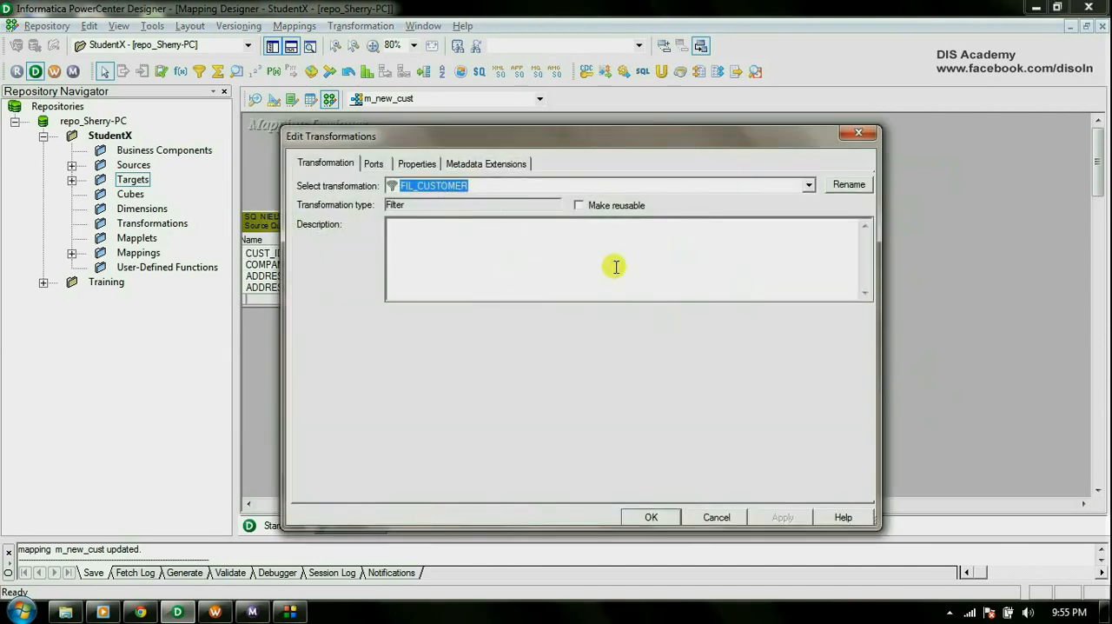
{"action": "left_click", "coordinate": [410, 252]}
{"action": "left_click", "coordinate": [374, 165]}
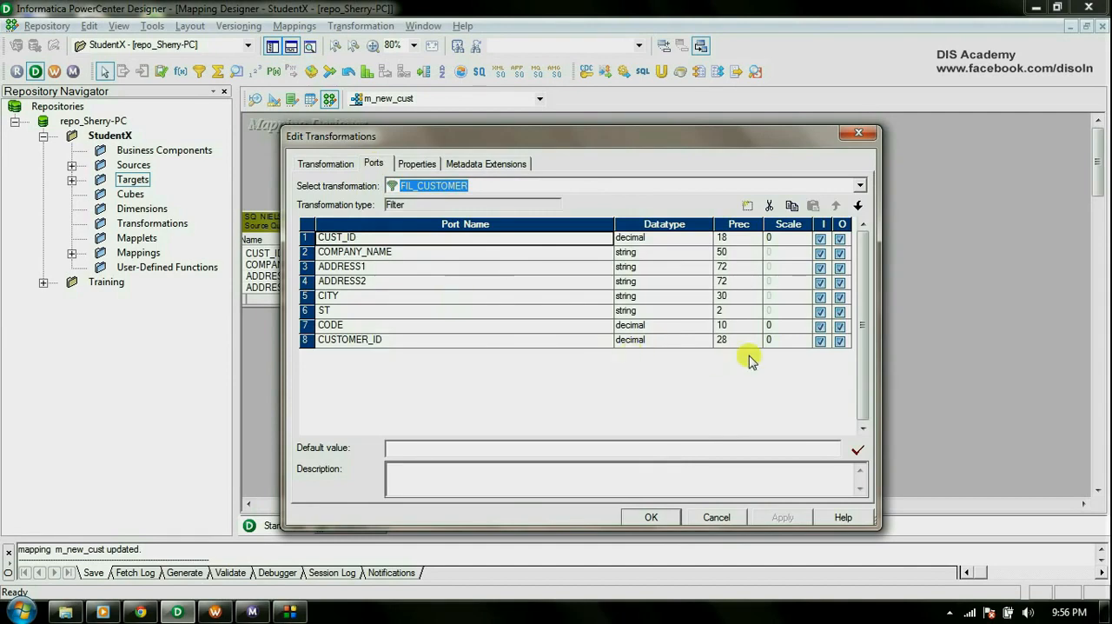
{"action": "left_click", "coordinate": [417, 166]}
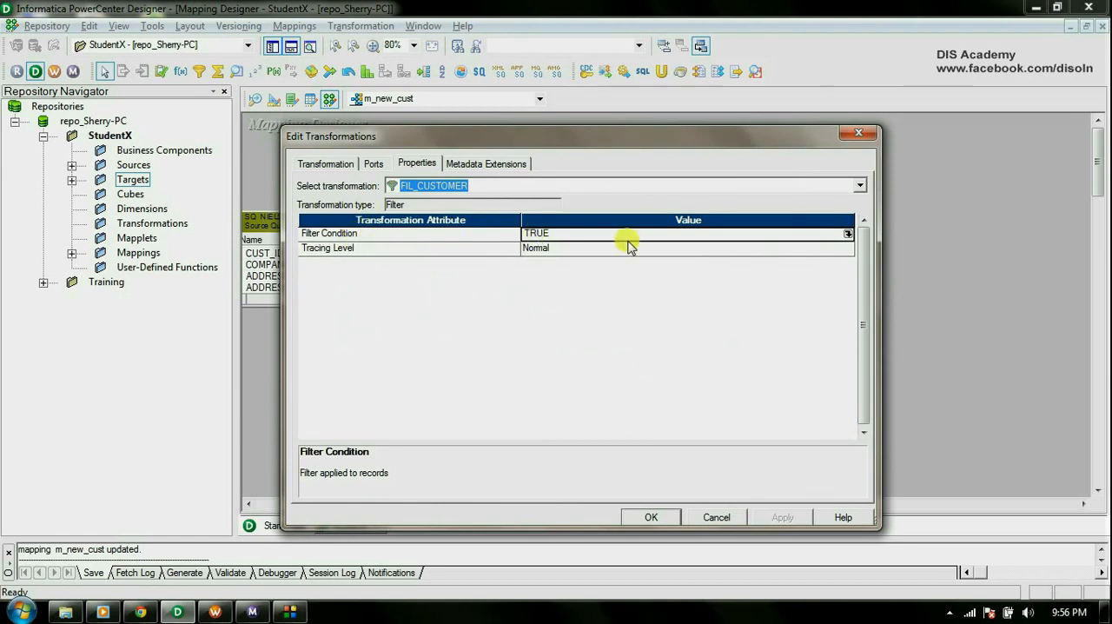
{"action": "left_click", "coordinate": [847, 235]}
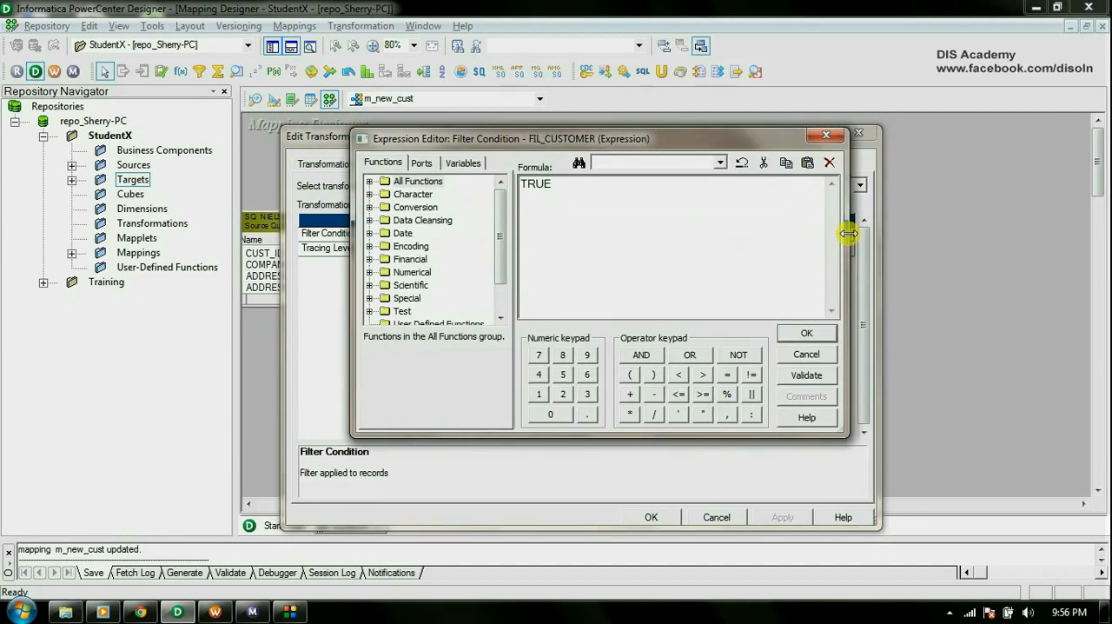
{"action": "double_click", "coordinate": [534, 184]}
{"action": "type", "text": "IIF(ISNULL("}
{"action": "left_click", "coordinate": [422, 162]}
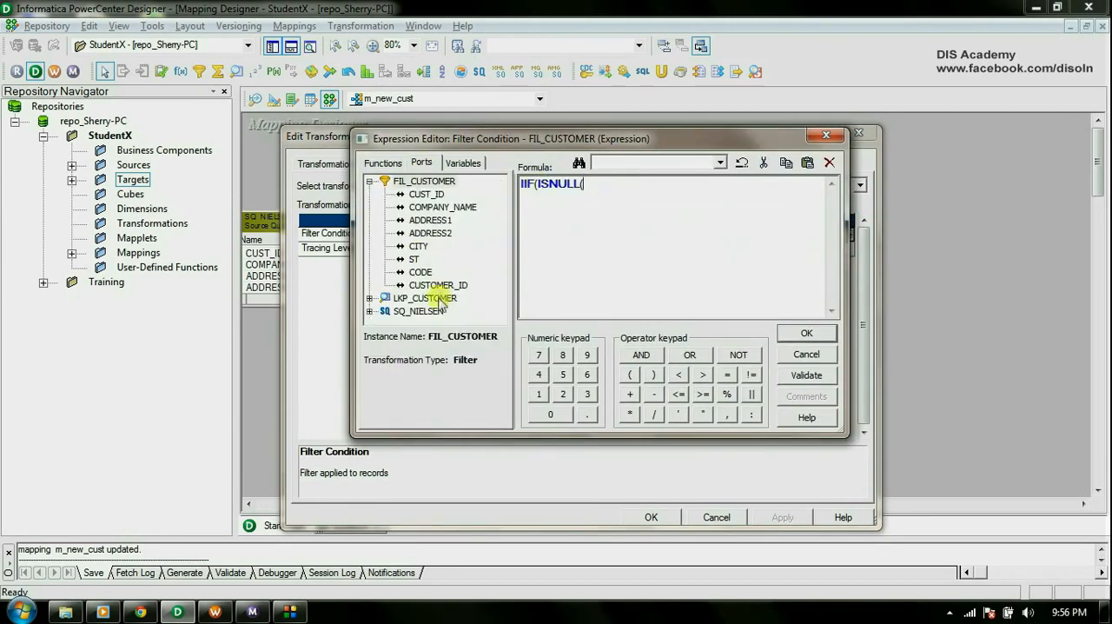
{"action": "double_click", "coordinate": [438, 285]}
{"action": "type", "text": "),TRUE,FALSE)"}
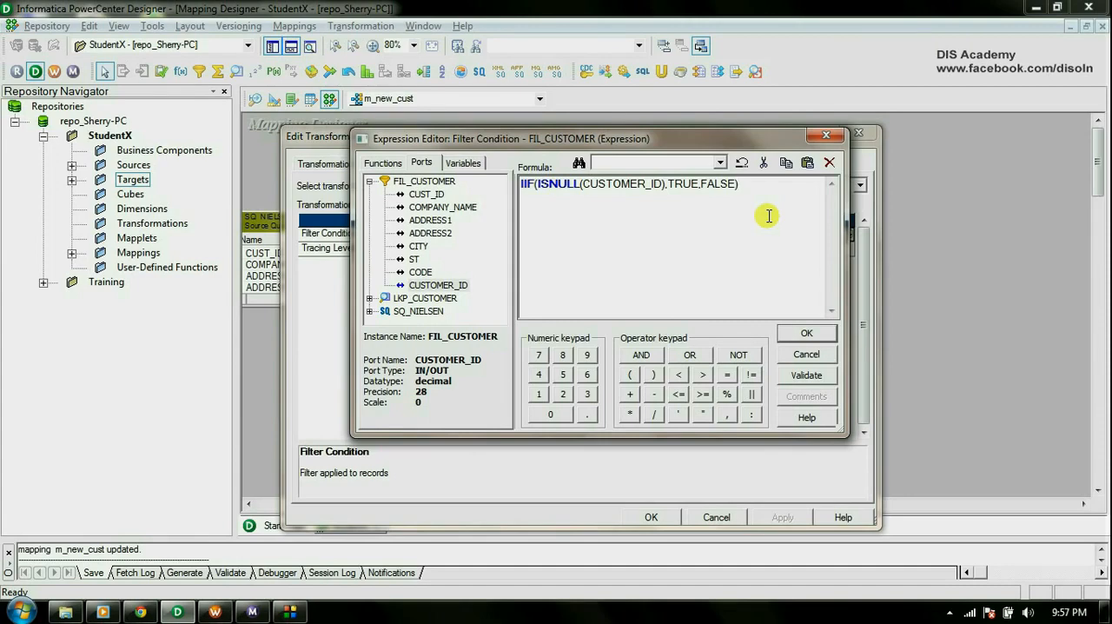
Validate the filter condition expression and accept the changes to FIL_CUSTOMER.
{"action": "left_click", "coordinate": [813, 379]}
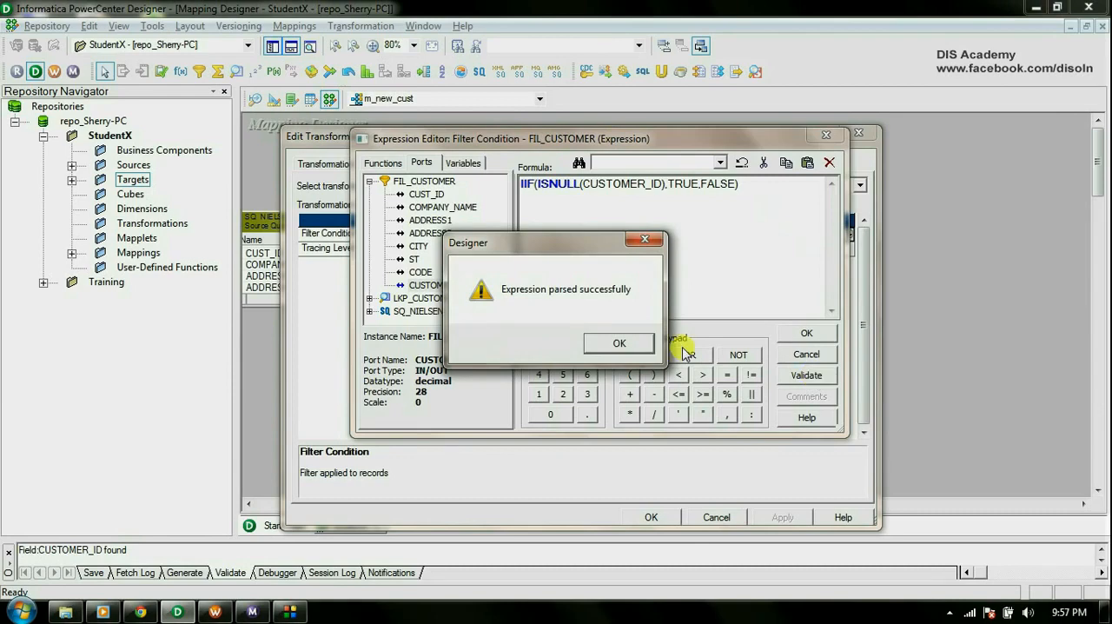
{"action": "left_click", "coordinate": [618, 343]}
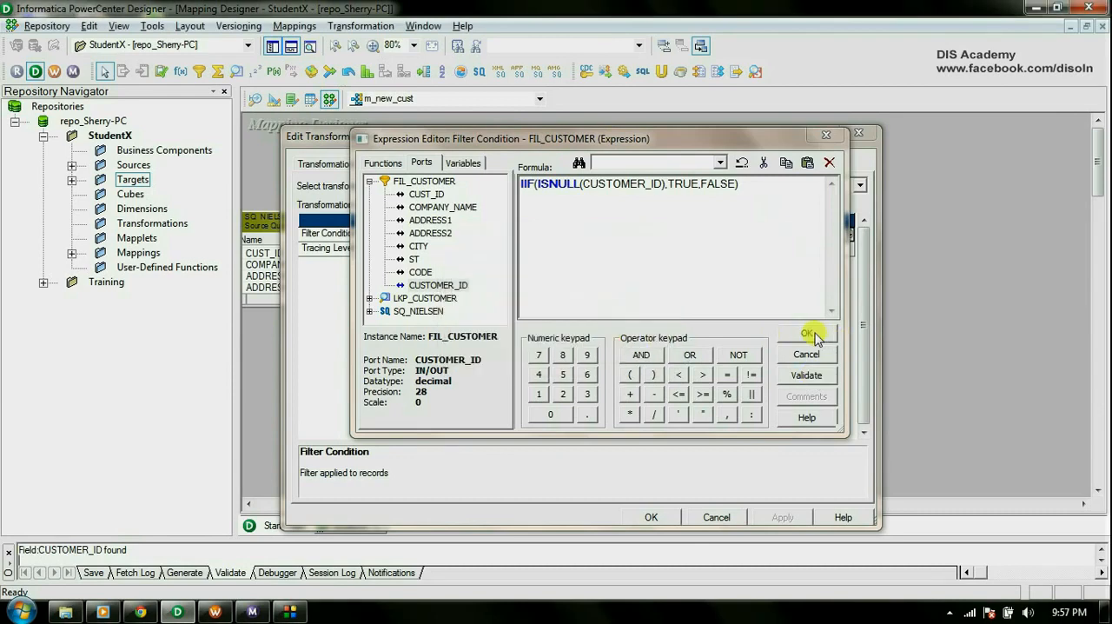
{"action": "left_click", "coordinate": [810, 332]}
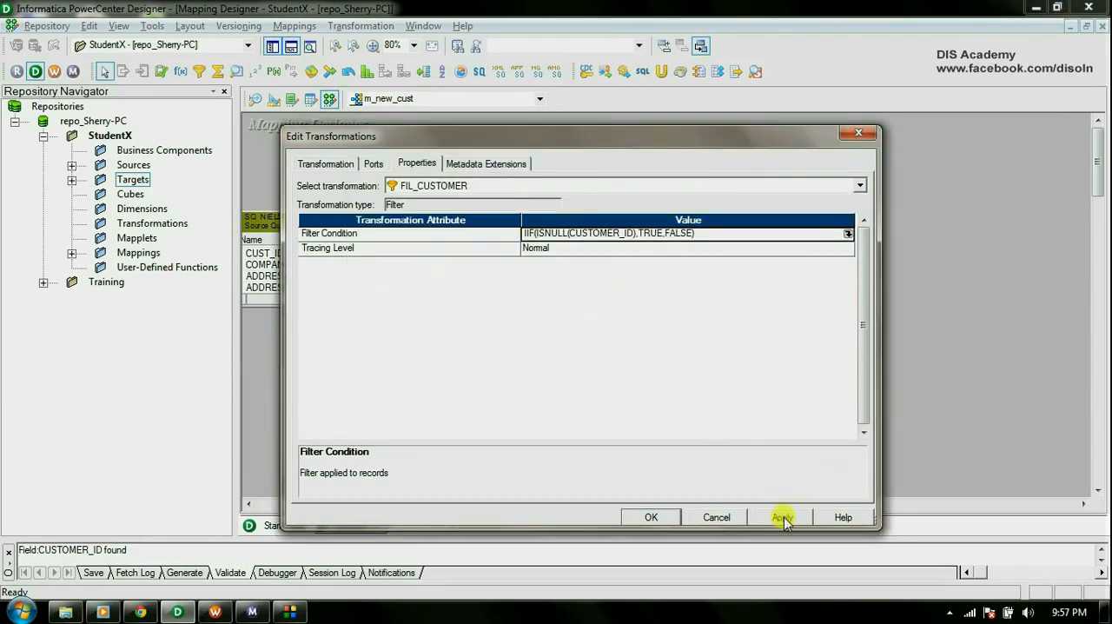
{"action": "left_click", "coordinate": [647, 516]}
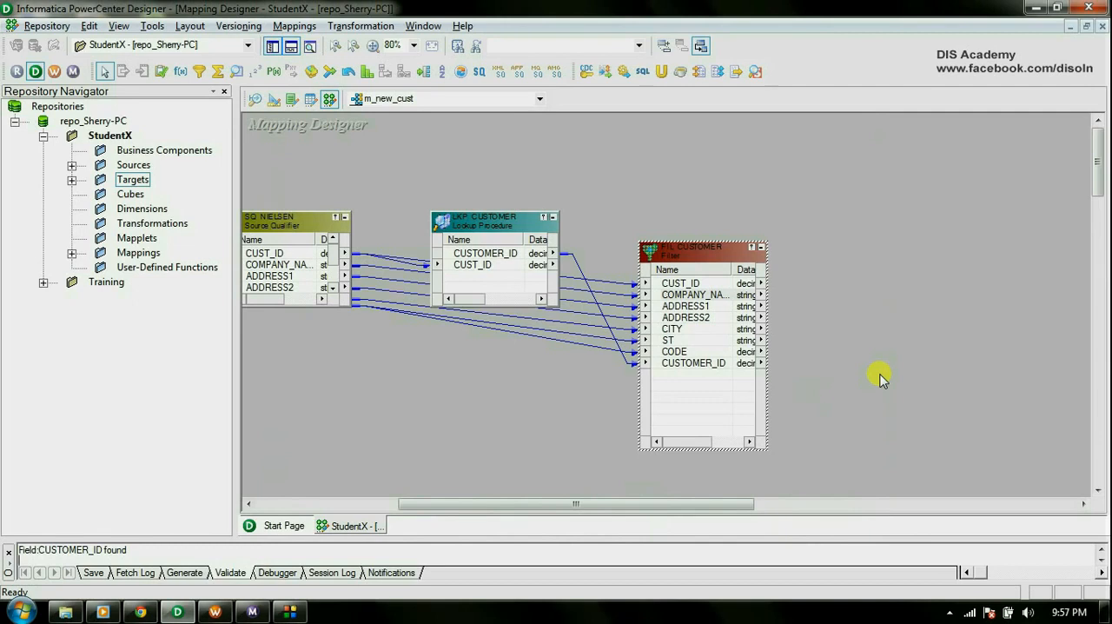
Add the tgt_new_cust target definition to the mapping on the far side of FIL_CUSTOMER from the lookup.
{"action": "left_click", "coordinate": [71, 179]}
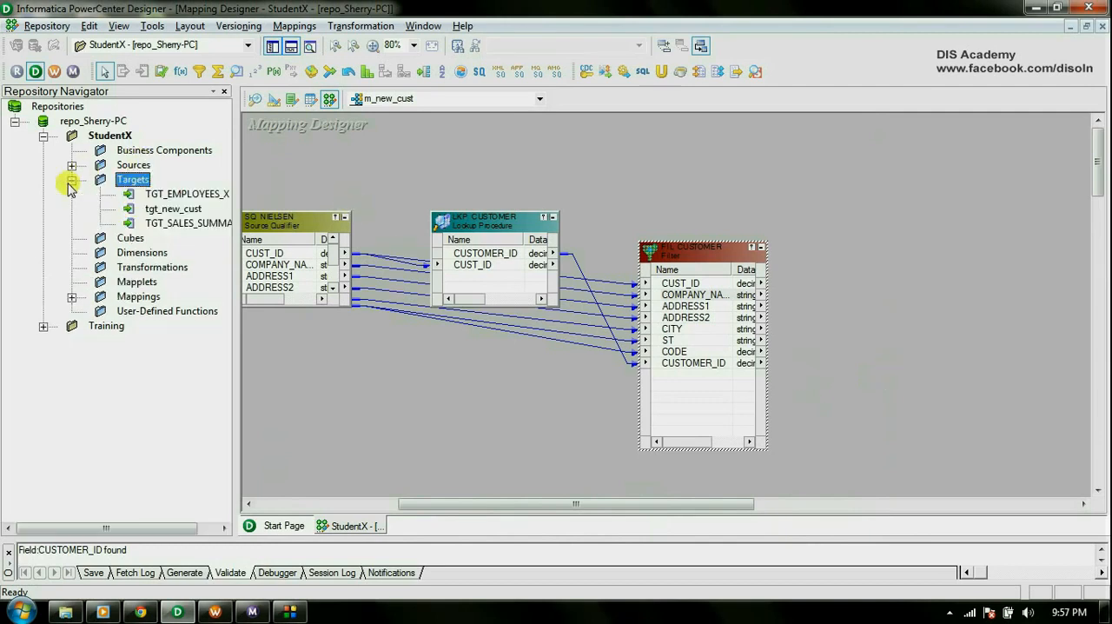
{"action": "left_click", "coordinate": [172, 210]}
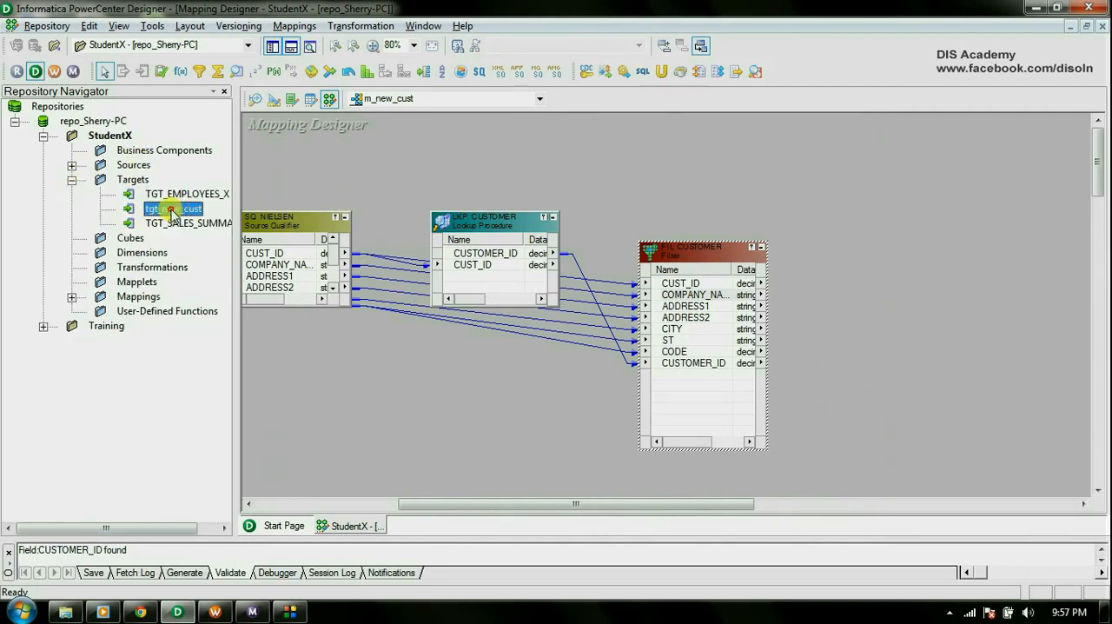
{"action": "left_click_drag", "start_coordinate": [172, 210], "coordinate": [544, 254]}
{"action": "right_click", "coordinate": [690, 299]}
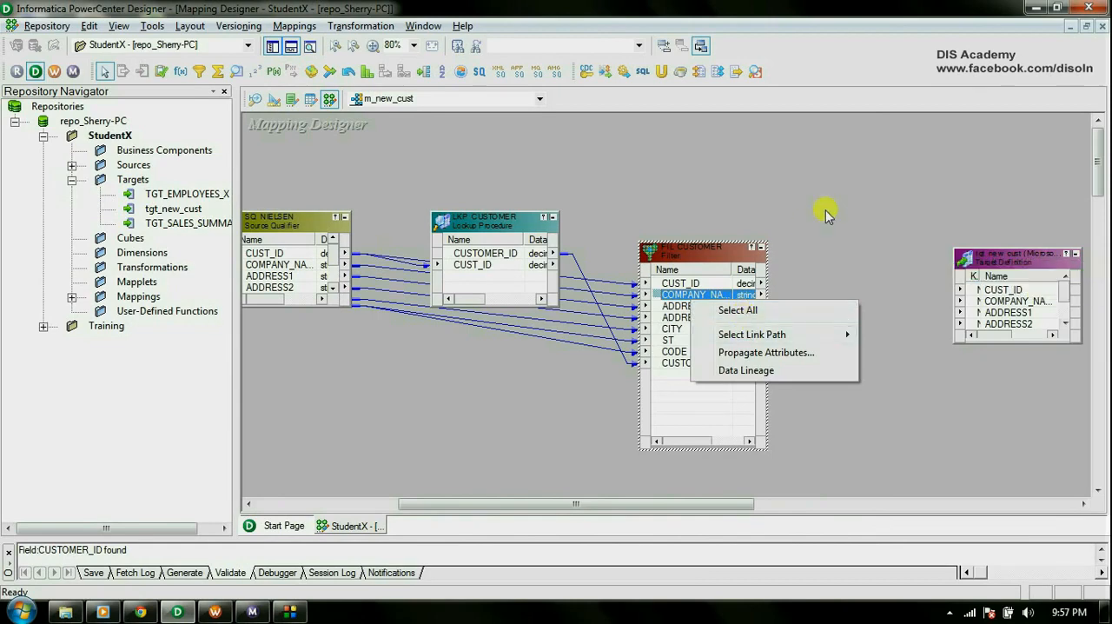
{"action": "left_click", "coordinate": [826, 214]}
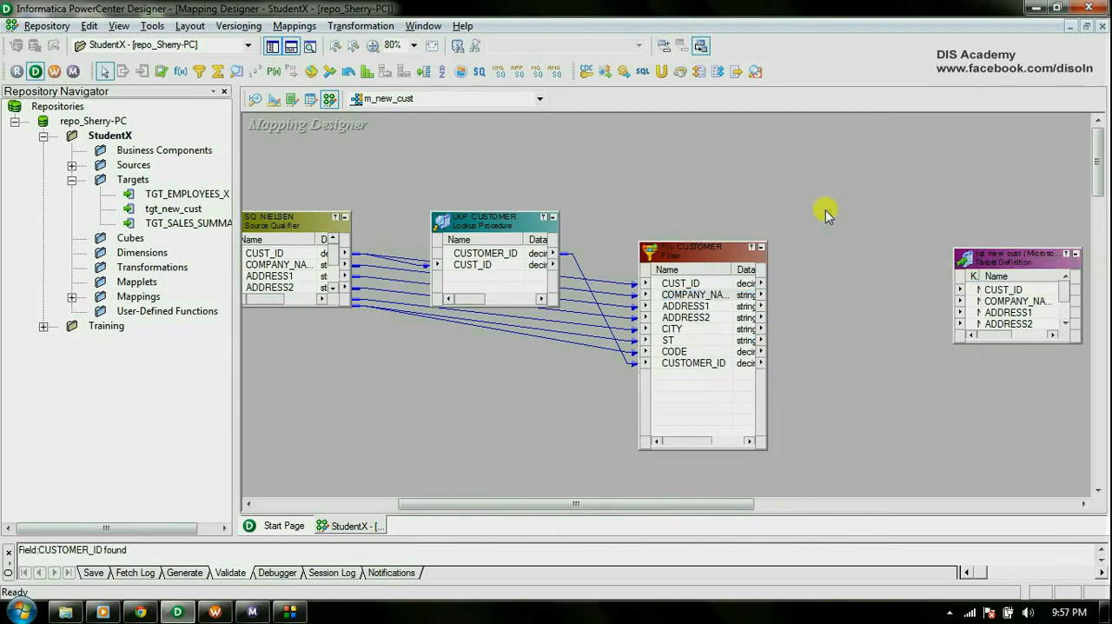
Autolink FIL_CUSTOMER's ports to tgt_new_cust by name and arrange all objects in the mapping.
{"action": "right_click", "coordinate": [826, 213]}
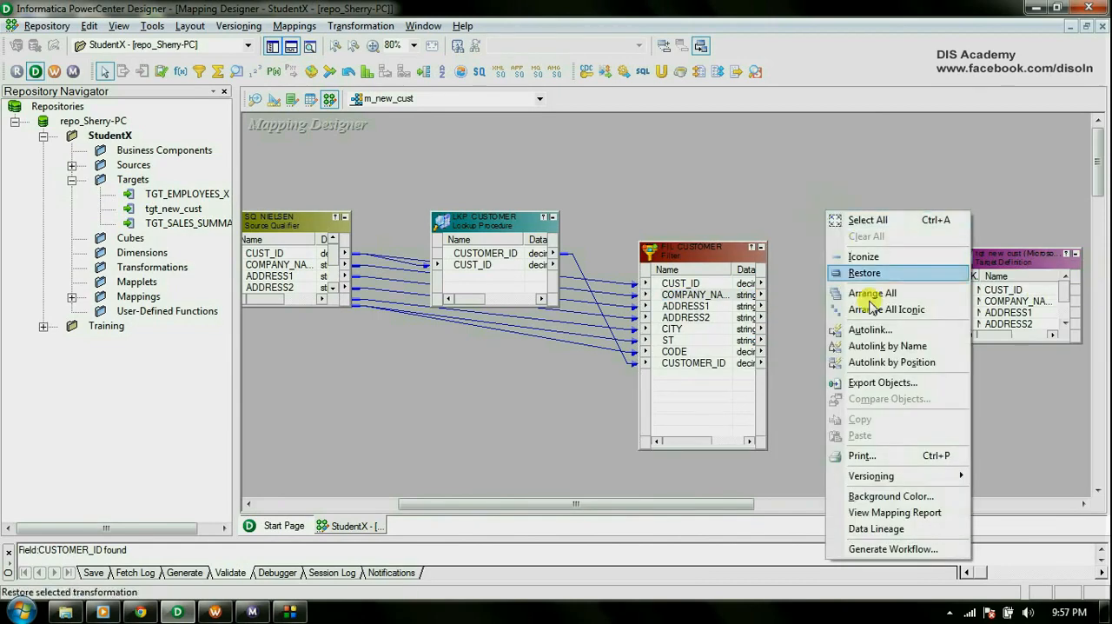
{"action": "left_click", "coordinate": [885, 346]}
{"action": "left_click", "coordinate": [697, 304]}
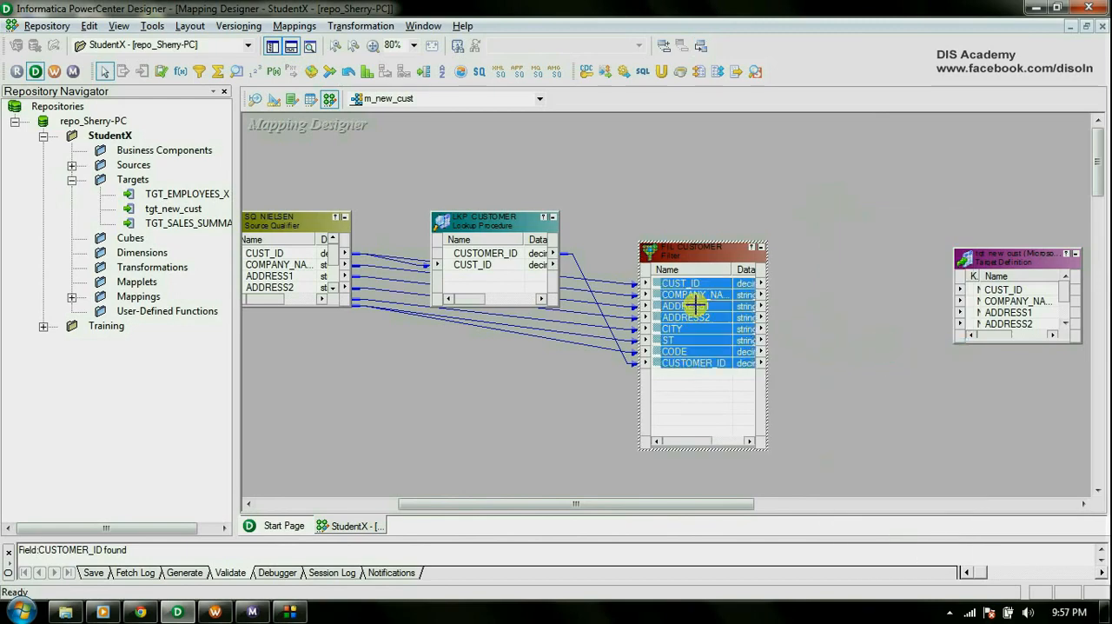
{"action": "left_click_drag", "start_coordinate": [696, 304], "coordinate": [1010, 298]}
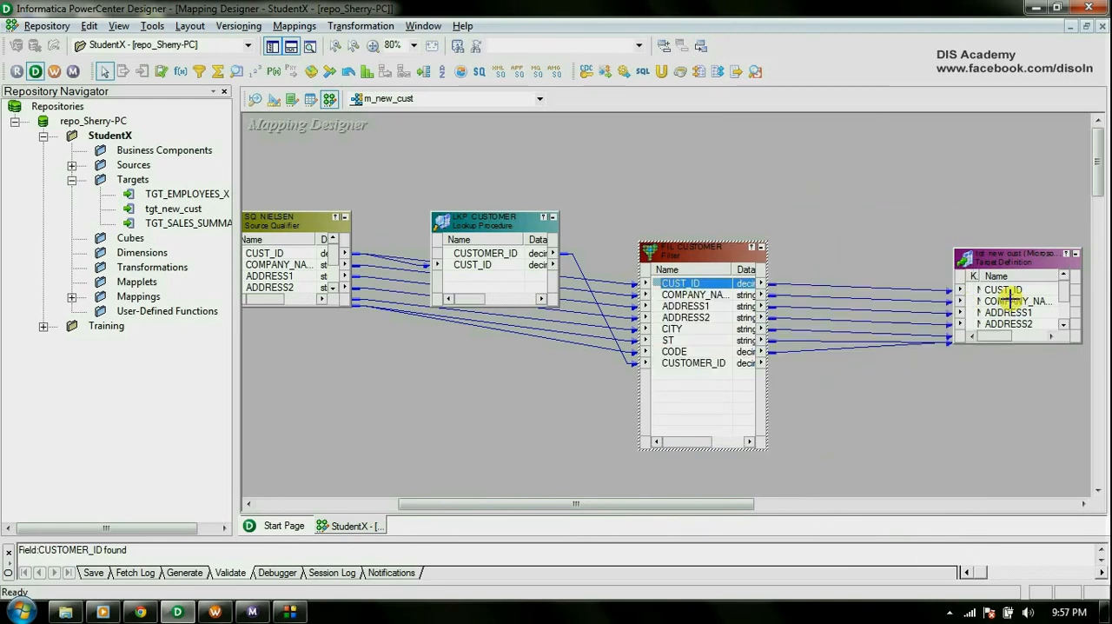
{"action": "right_click", "coordinate": [805, 180]}
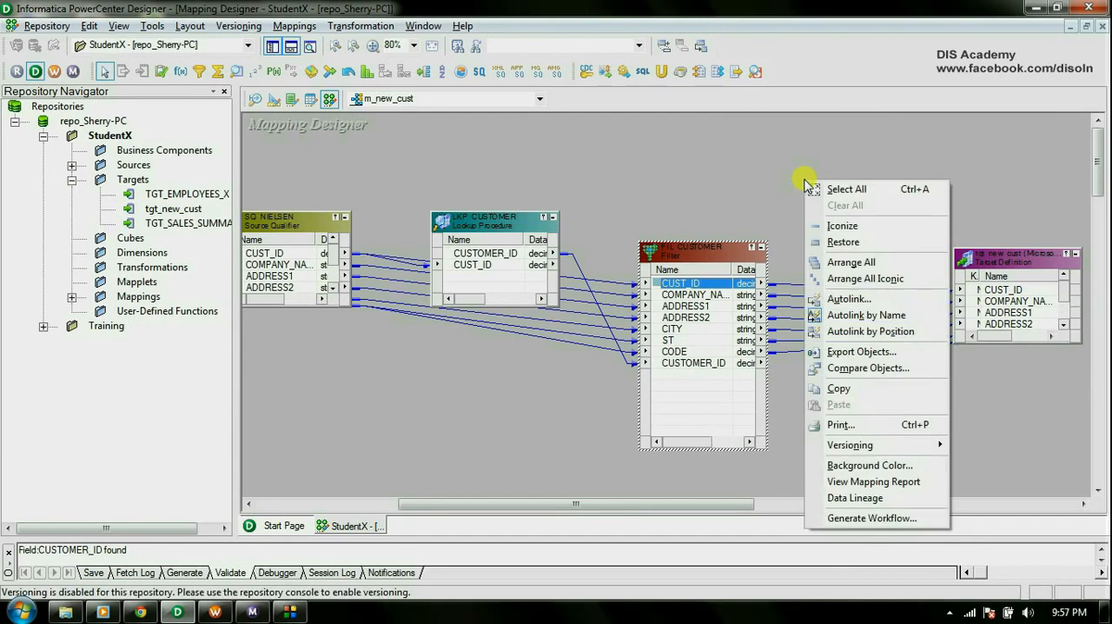
{"action": "left_click", "coordinate": [851, 262]}
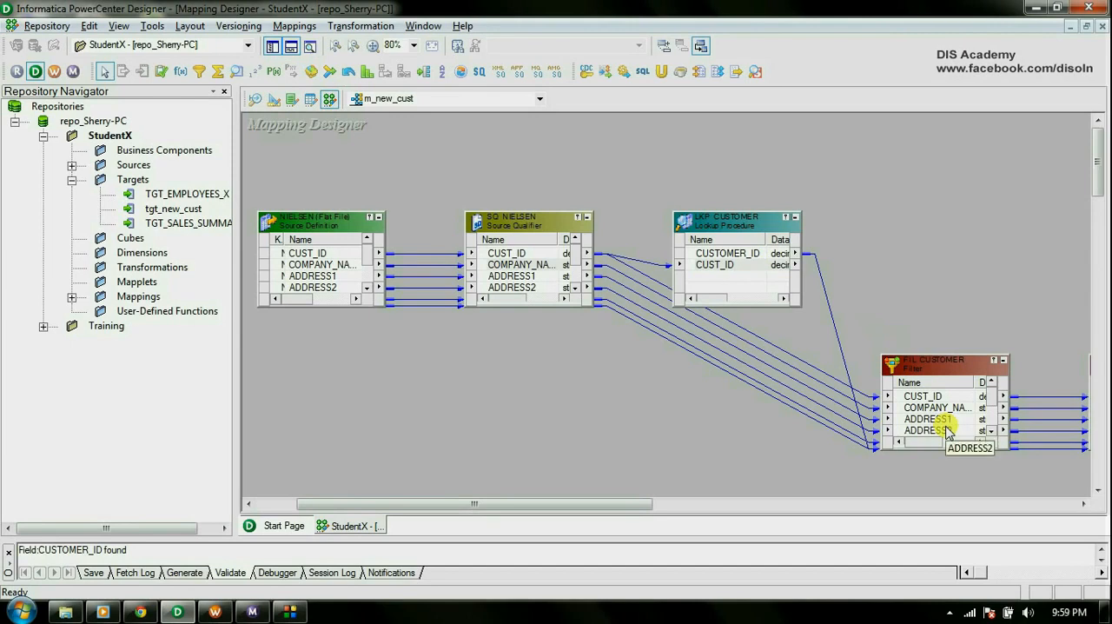
Validate the m_new_cust mapping and save it to the repository.
{"action": "left_click_drag", "start_coordinate": [631, 504], "coordinate": [724, 511]}
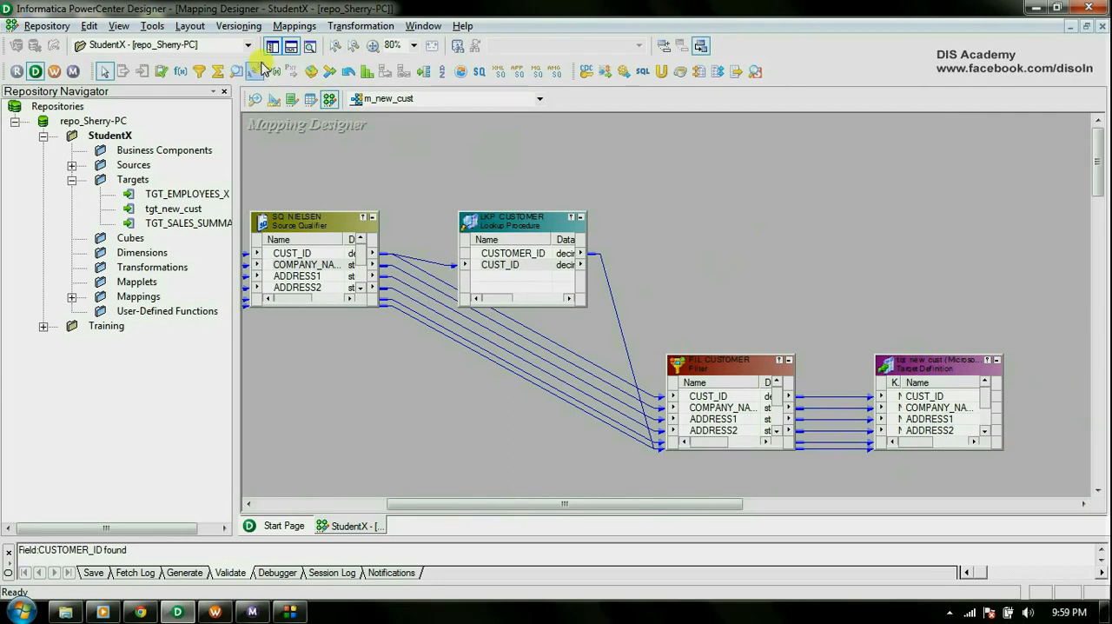
{"action": "left_click", "coordinate": [292, 26]}
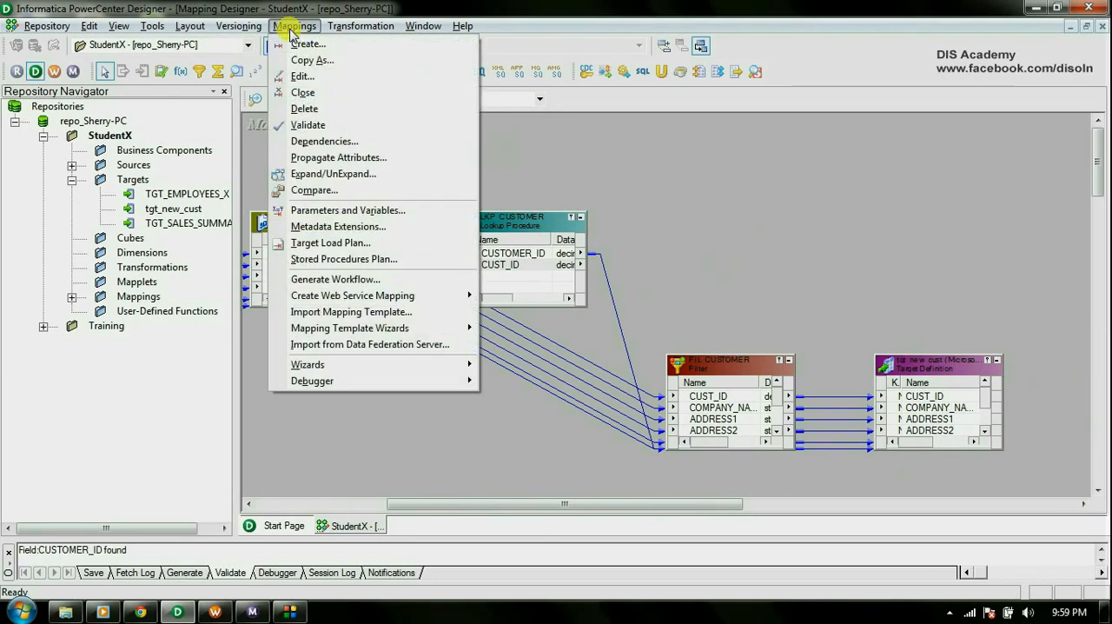
{"action": "left_click", "coordinate": [311, 127]}
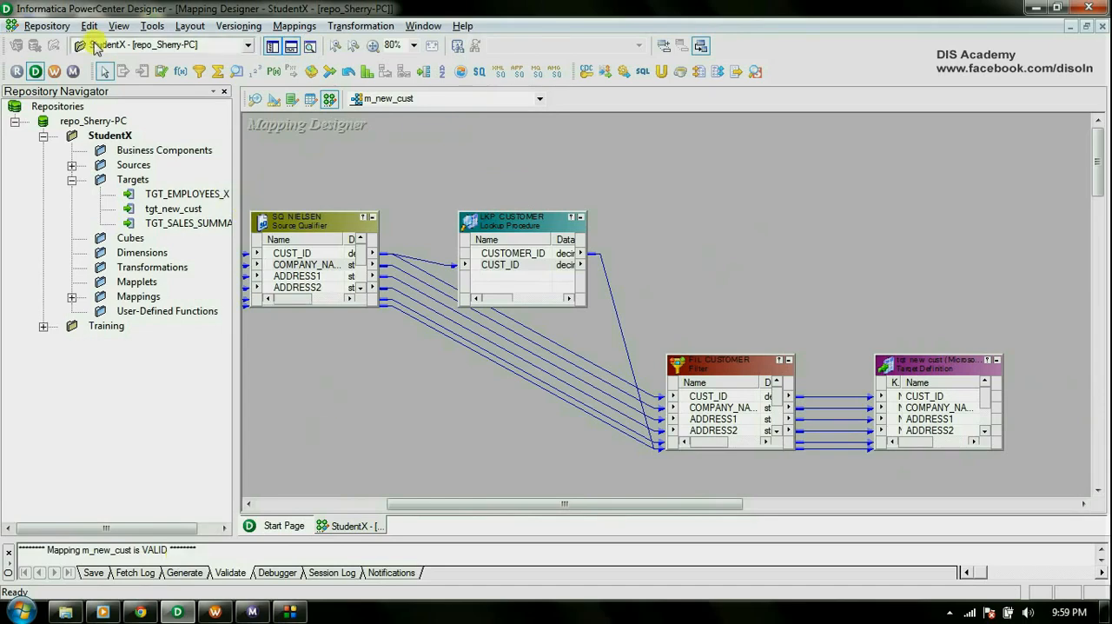
{"action": "left_click", "coordinate": [52, 26]}
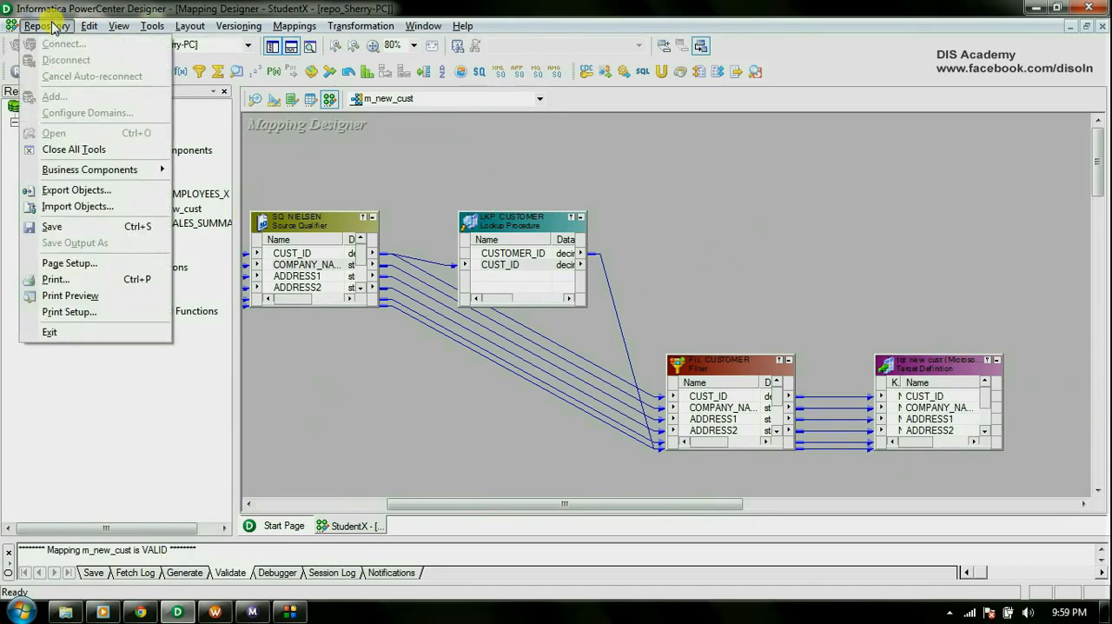
{"action": "left_click", "coordinate": [78, 229]}
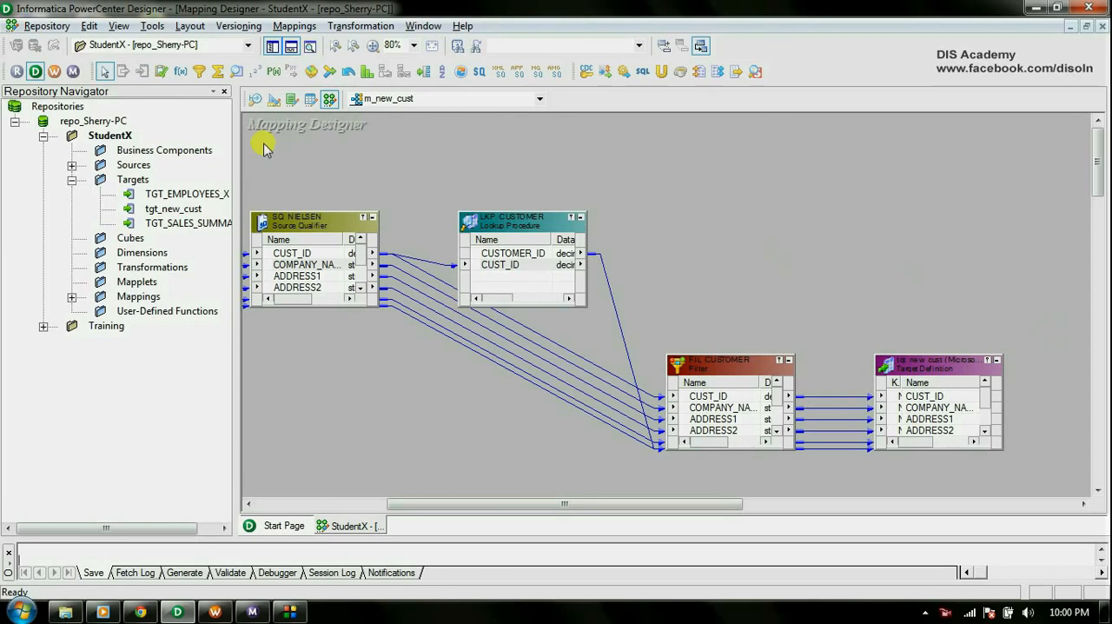
Switch to Informatica PowerCenter Workflow Manager and create a workflow named wf_new_cust.
{"action": "left_click", "coordinate": [53, 71]}
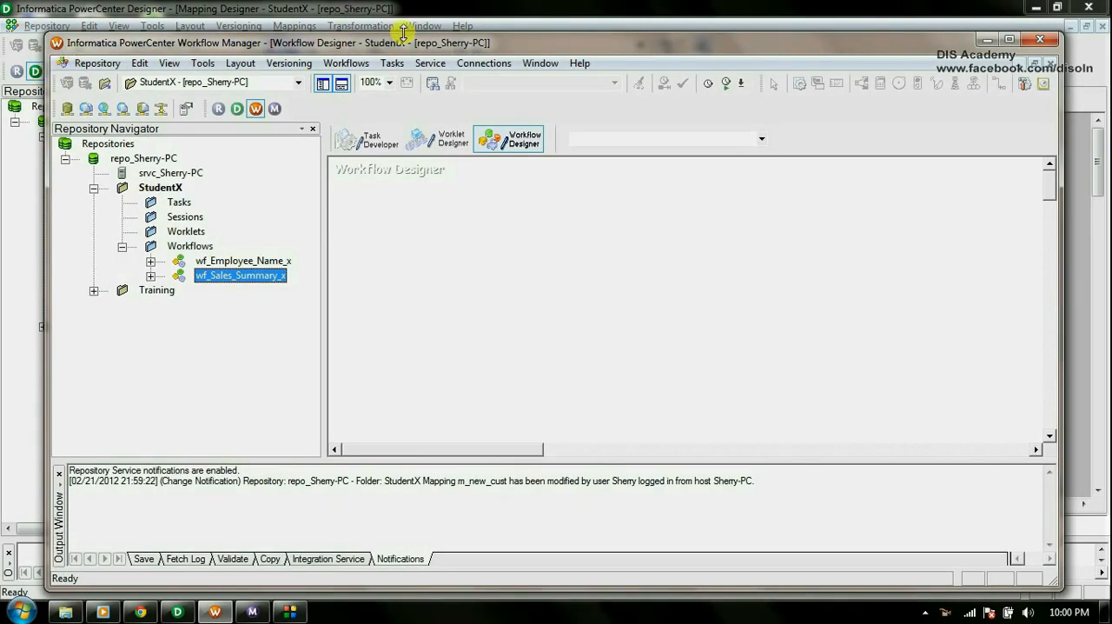
{"action": "double_click", "coordinate": [474, 44]}
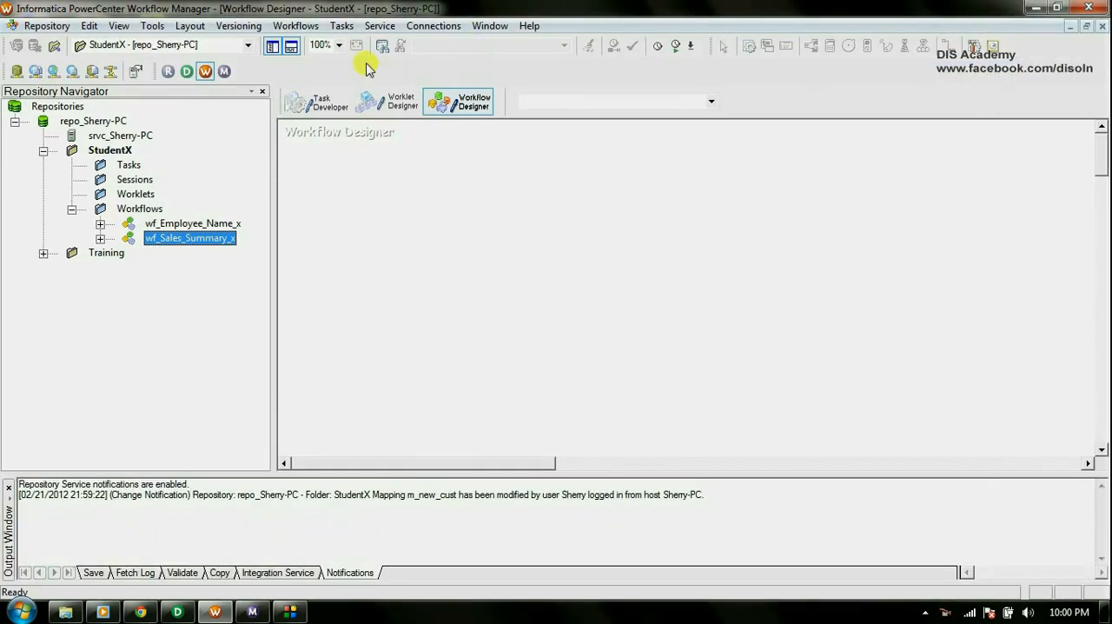
{"action": "left_click", "coordinate": [299, 27]}
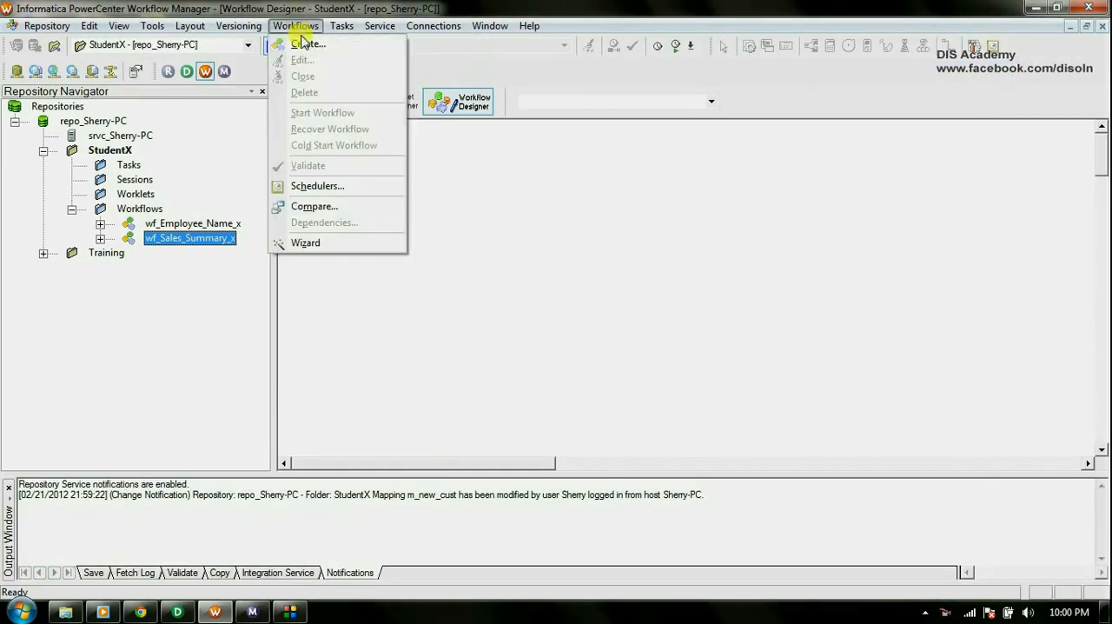
{"action": "left_click", "coordinate": [301, 41]}
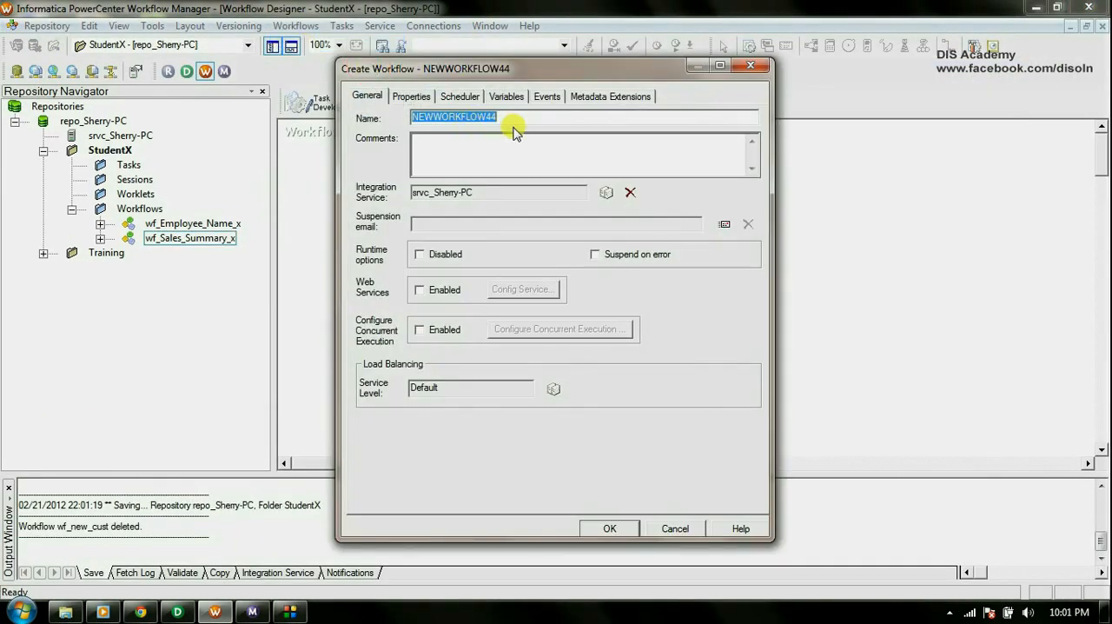
{"action": "type", "text": "wf_new_cust"}
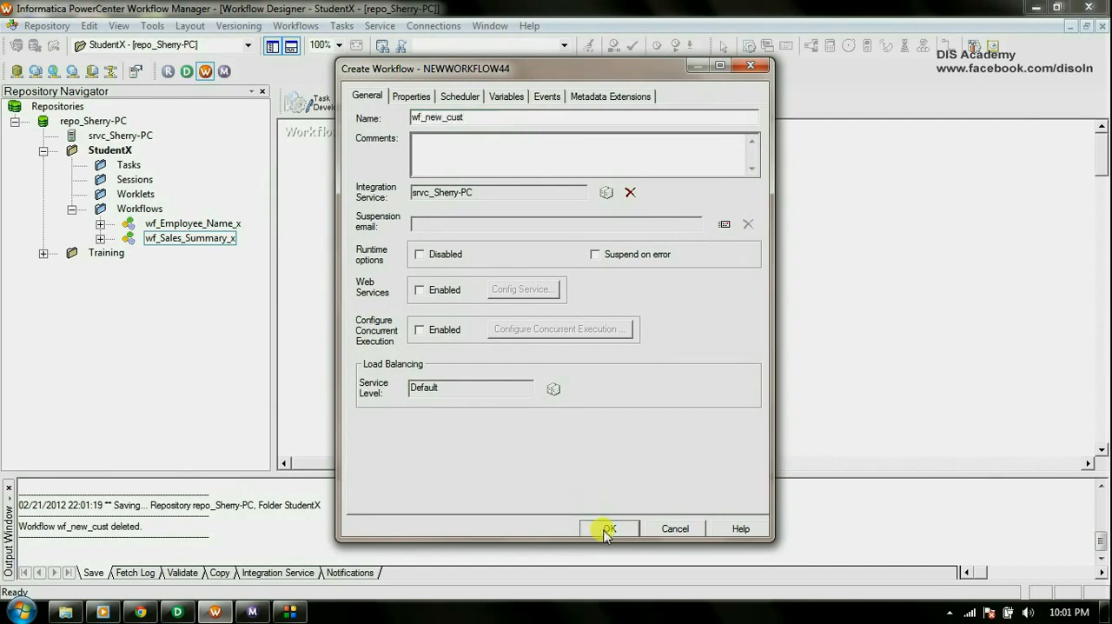
{"action": "left_click", "coordinate": [608, 528]}
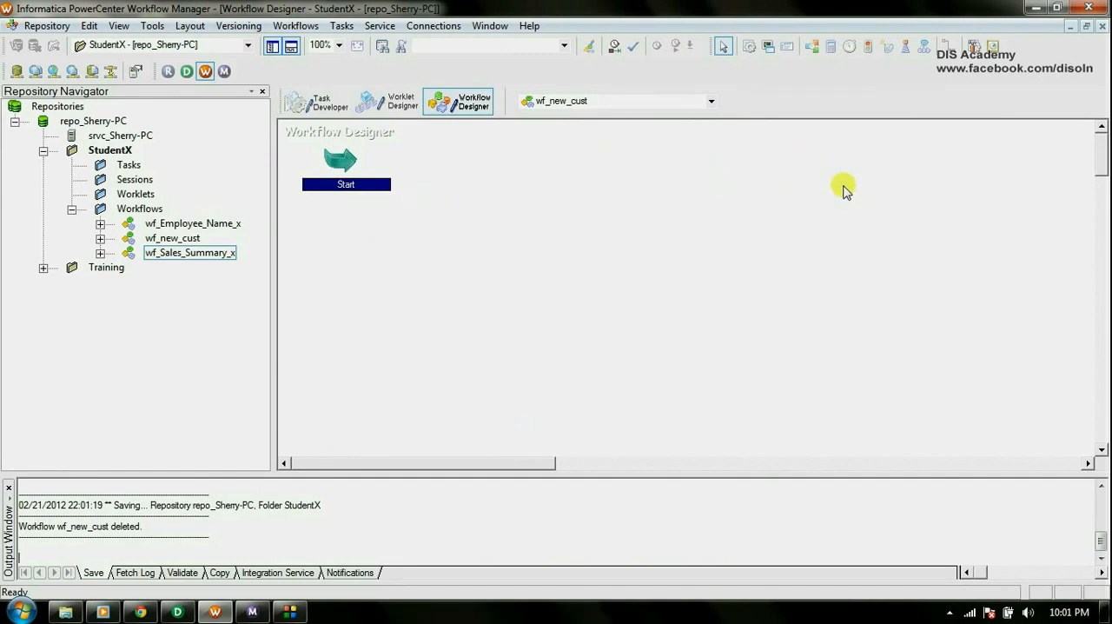
Add a session task to the wf_new_cust workspace and associate it with the m_new_cust mapping.
{"action": "left_click", "coordinate": [750, 48]}
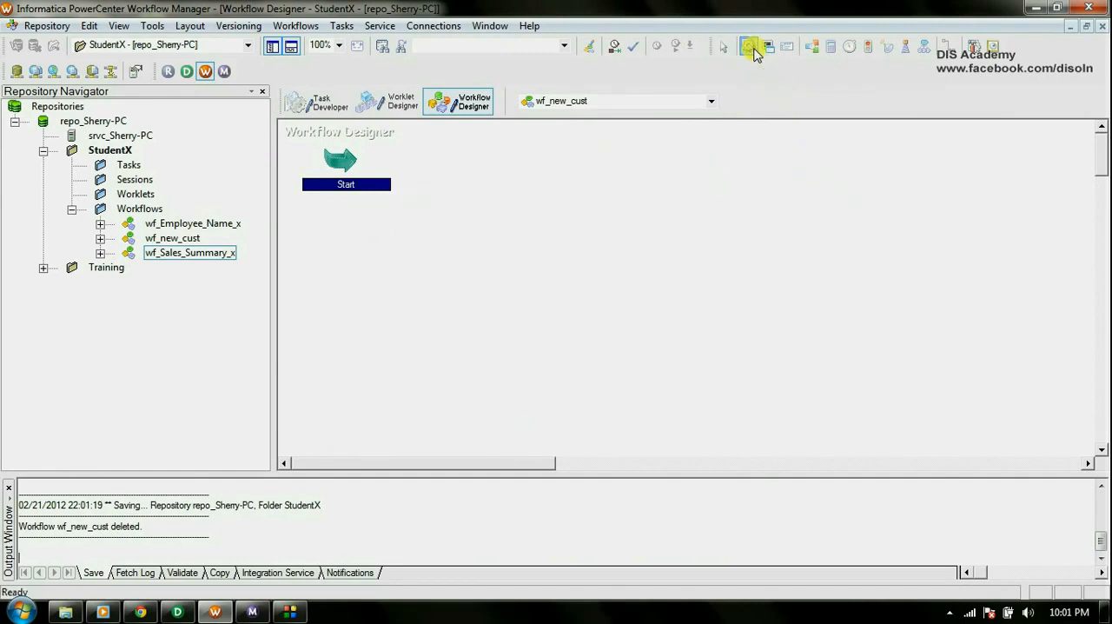
{"action": "left_click", "coordinate": [570, 212]}
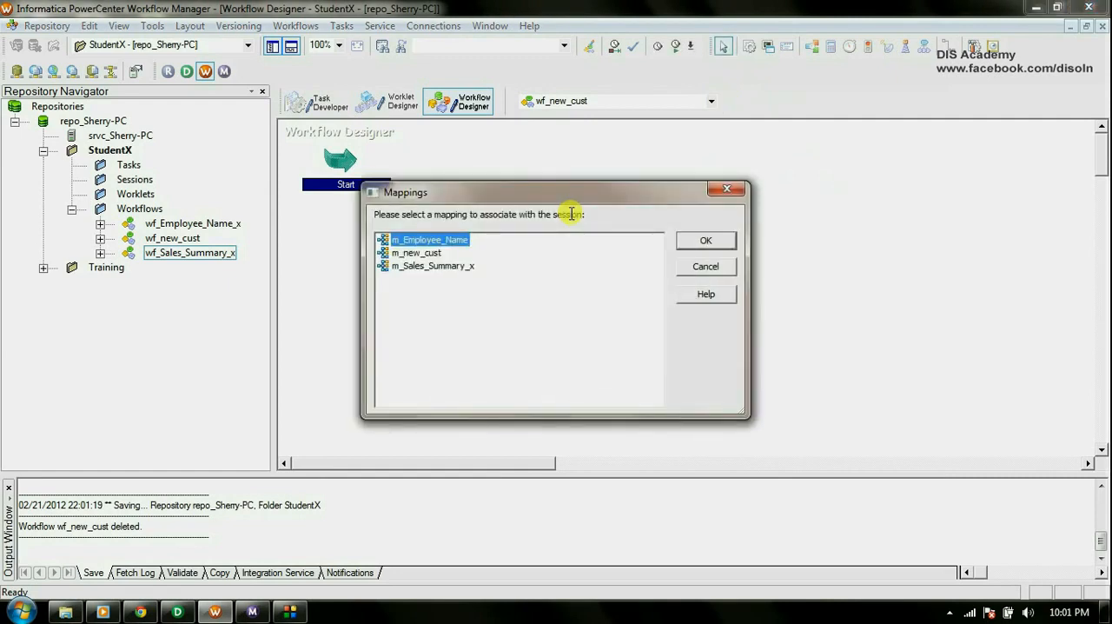
{"action": "left_click", "coordinate": [426, 253]}
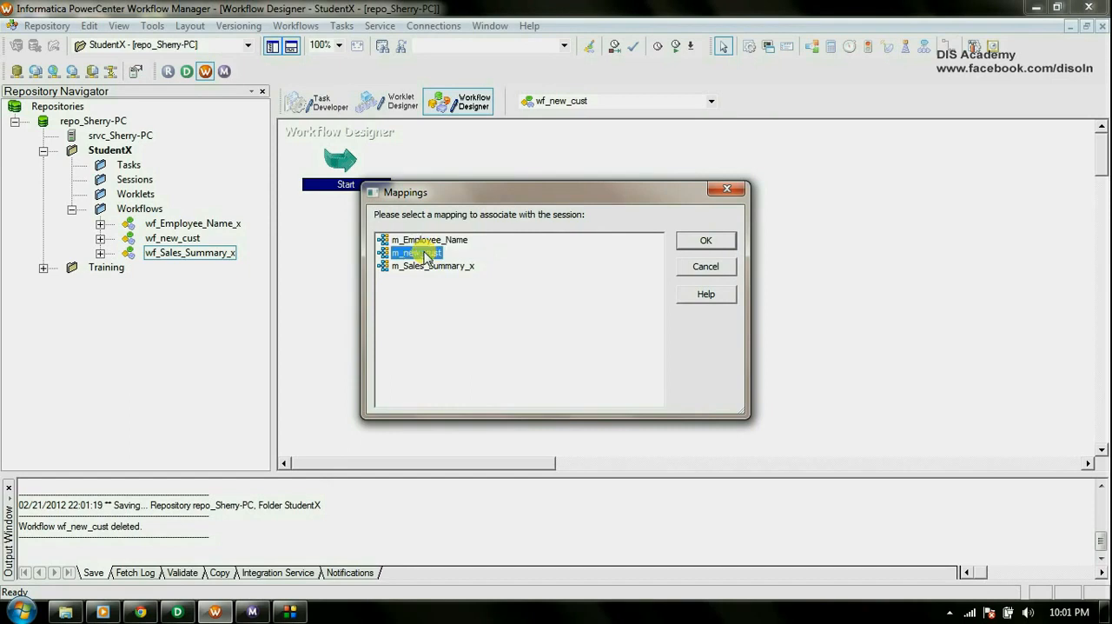
{"action": "left_click", "coordinate": [706, 241]}
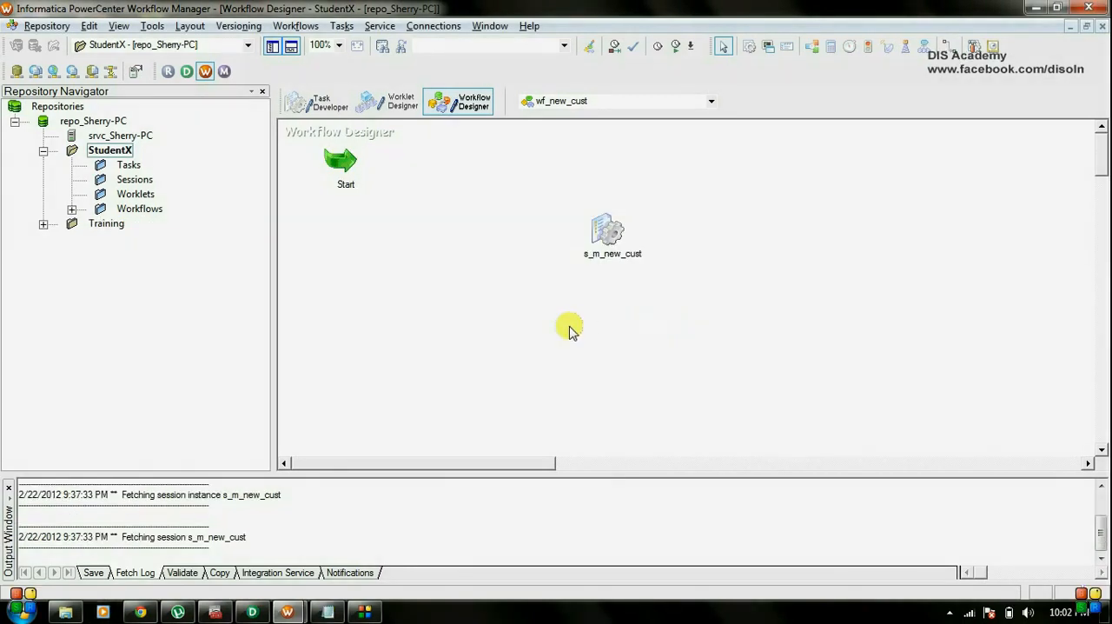
In the s_m_new_cust session's mapping settings, set SQ_NIELSEN's source file directory to C:\Laptop Data\DIS Academy\Video\Video-9\.
{"action": "double_click", "coordinate": [608, 227]}
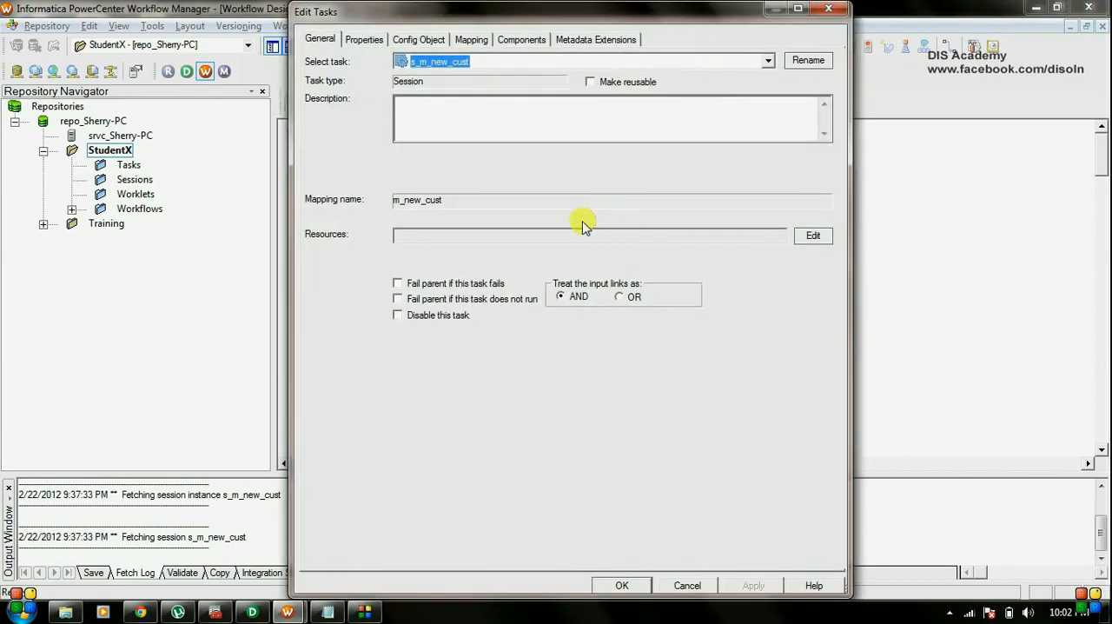
{"action": "left_click", "coordinate": [474, 40]}
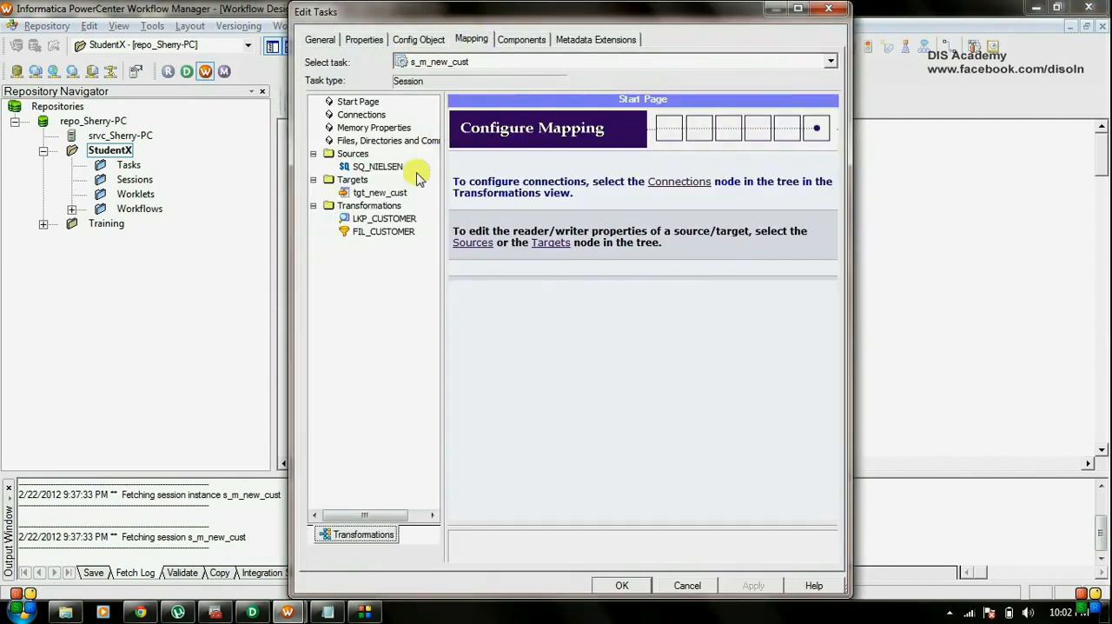
{"action": "left_click", "coordinate": [376, 167]}
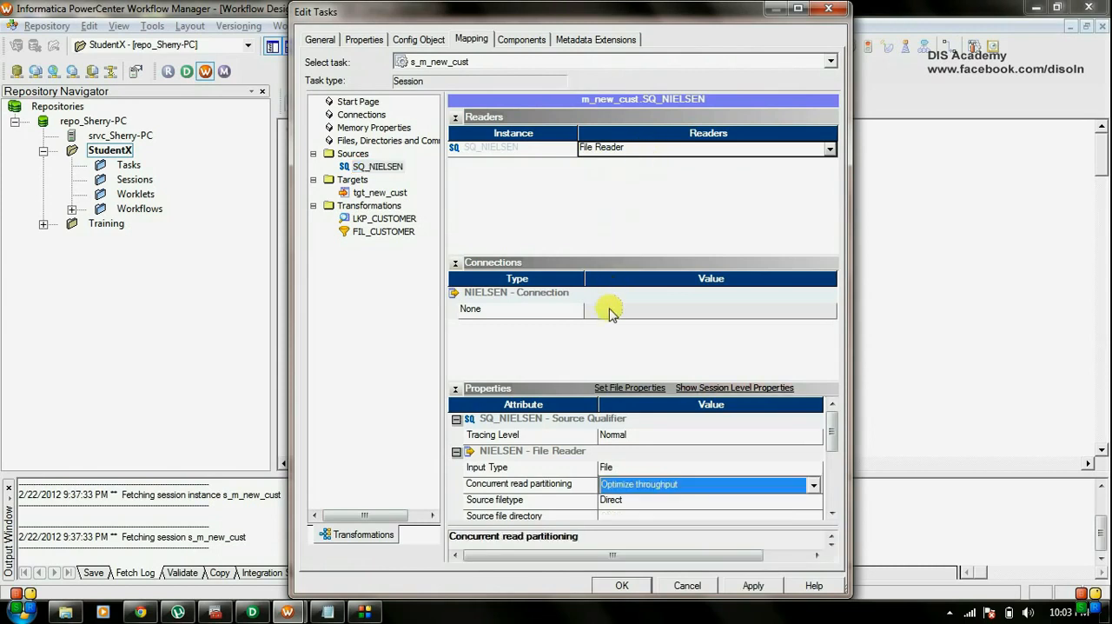
{"action": "left_click", "coordinate": [834, 513]}
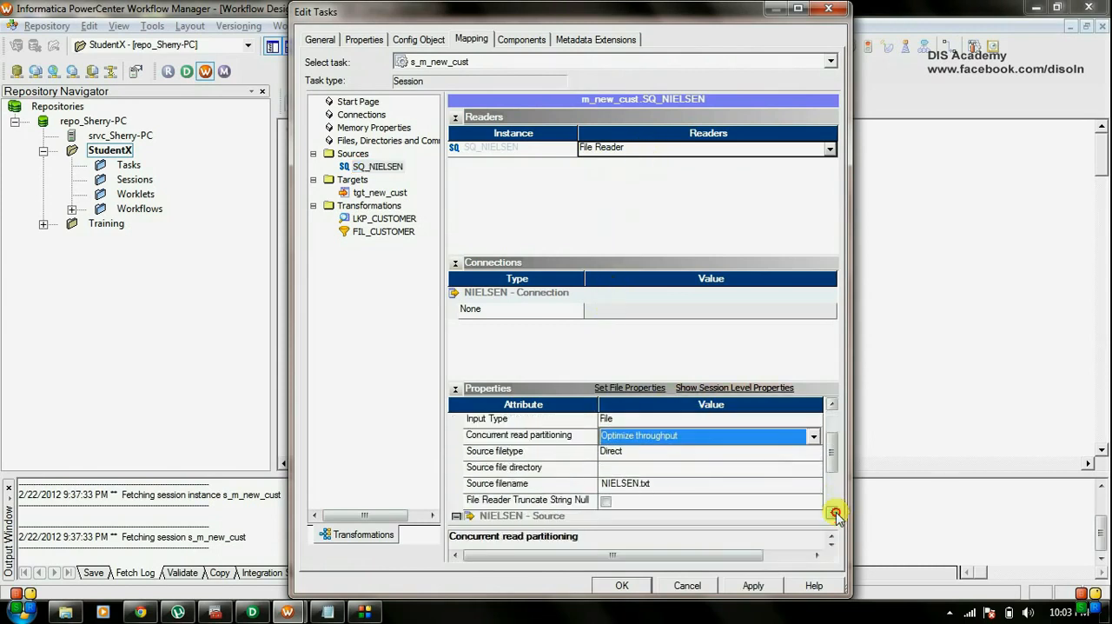
{"action": "left_click", "coordinate": [666, 469]}
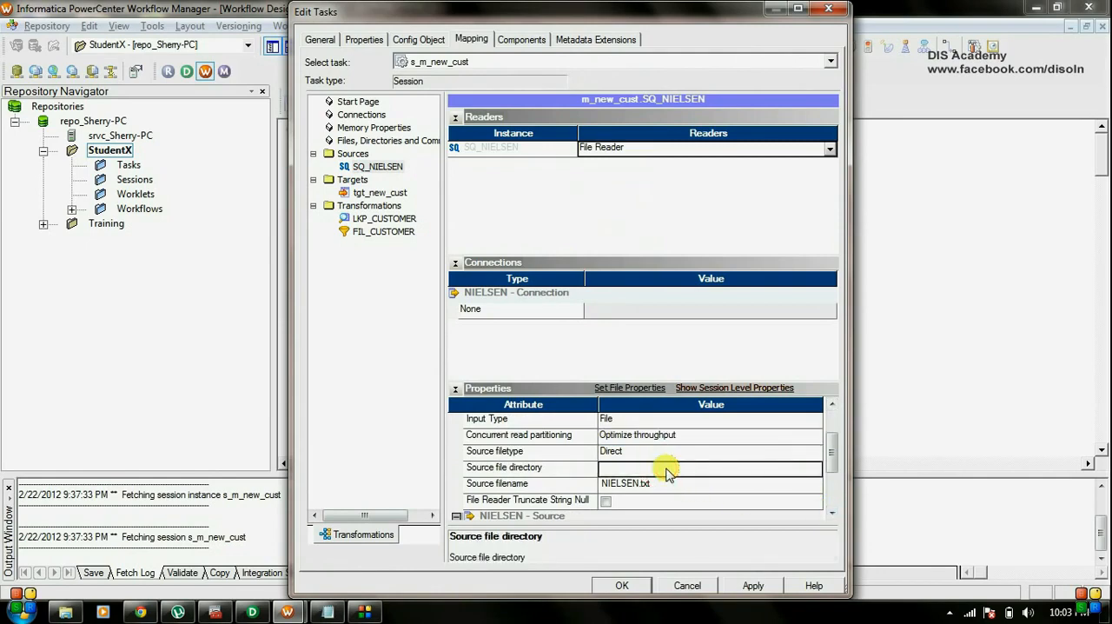
{"action": "type", "text": "C:\\Laptop Data\\DIS Academy\\Video\\Video-9\\"}
{"action": "left_click", "coordinate": [650, 481]}
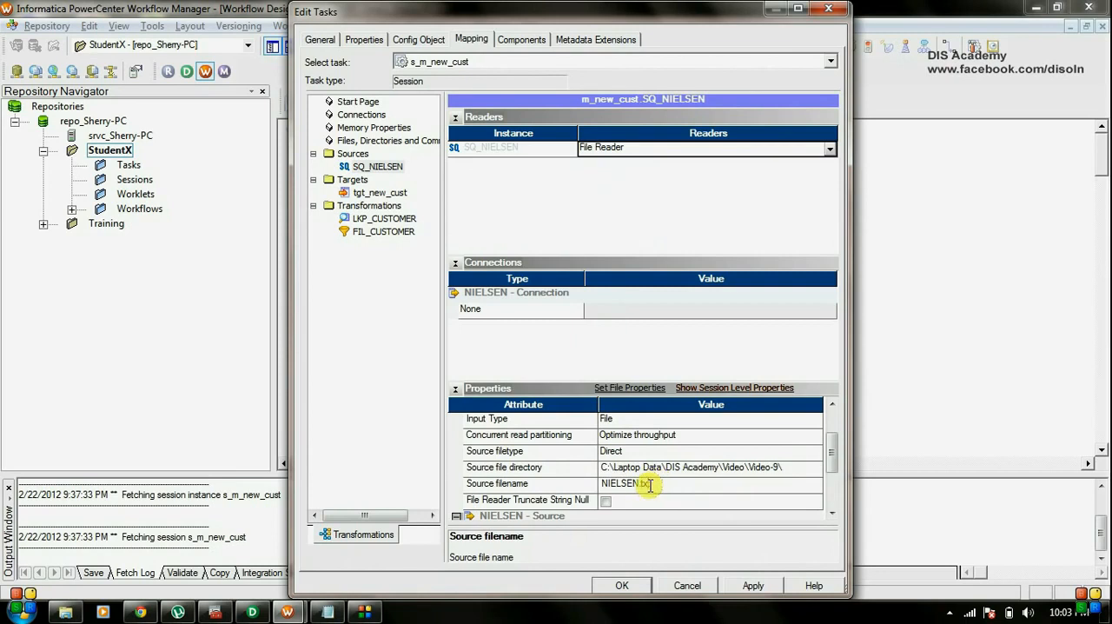
Configure the NIELSEN fixed-width file properties to skip 1 initial row and use line sequential file format.
{"action": "left_click", "coordinate": [831, 512]}
{"action": "left_click", "coordinate": [831, 512]}
{"action": "left_click", "coordinate": [831, 513]}
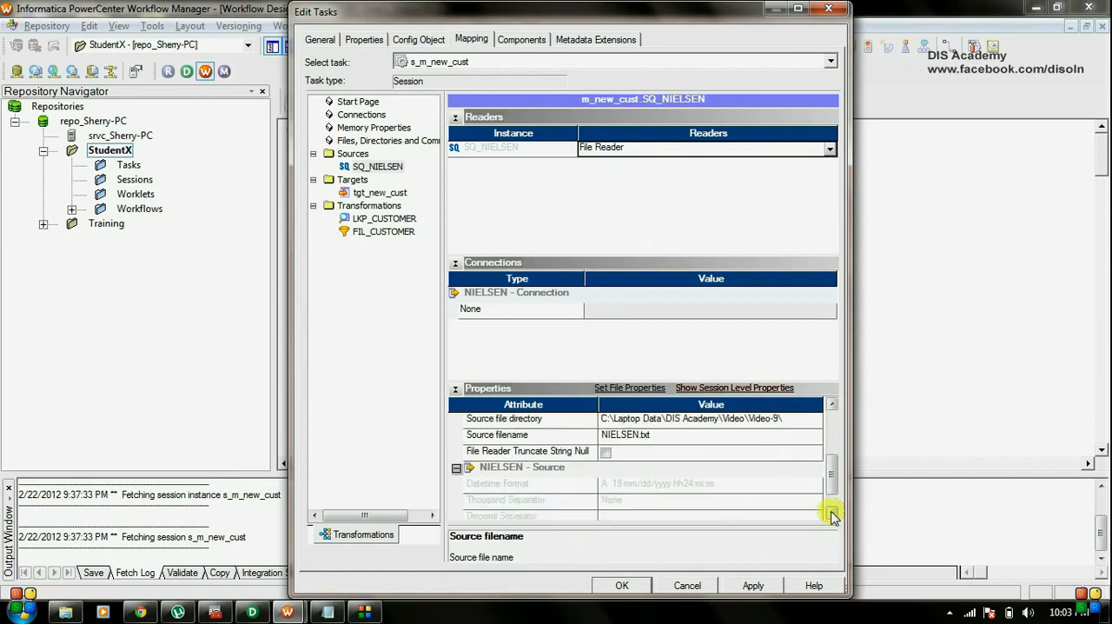
{"action": "left_click", "coordinate": [831, 512]}
{"action": "left_click", "coordinate": [831, 513]}
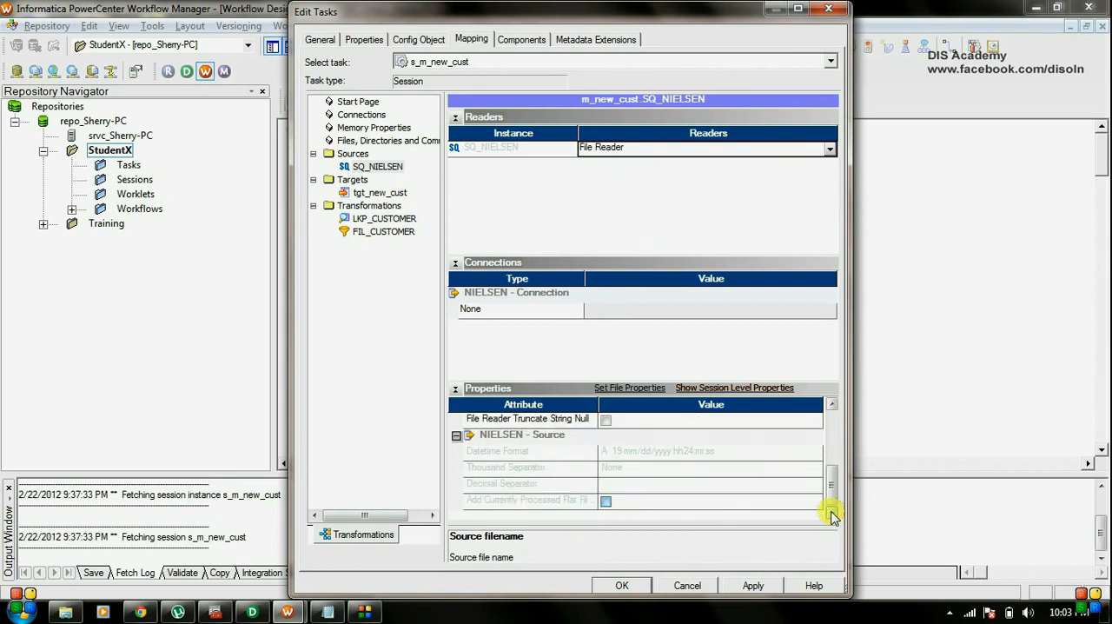
{"action": "left_click", "coordinate": [630, 395]}
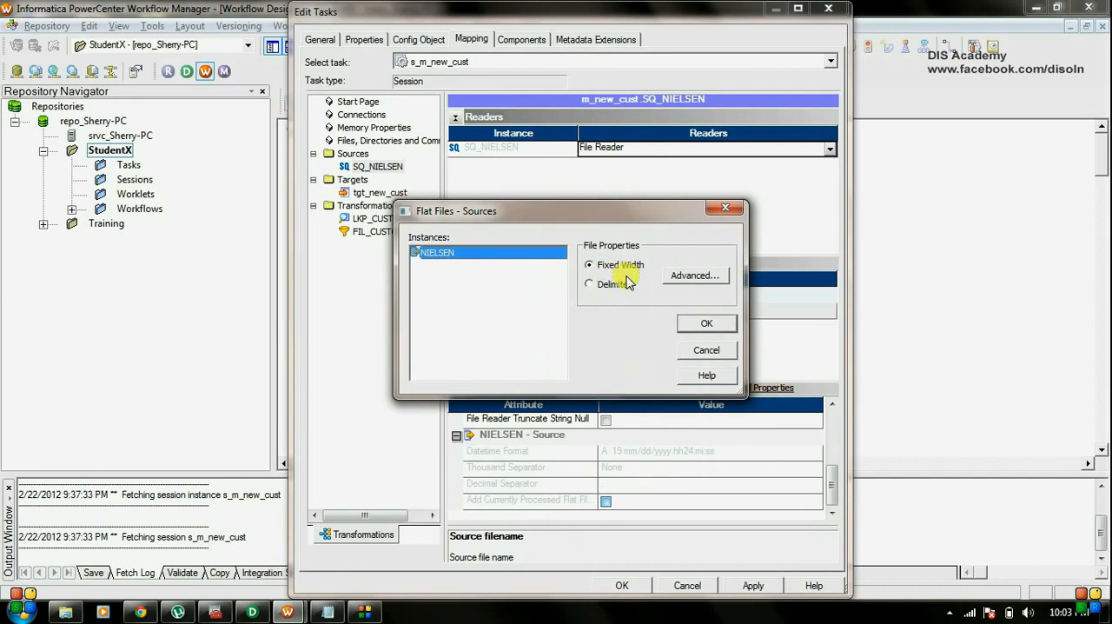
{"action": "left_click", "coordinate": [708, 279]}
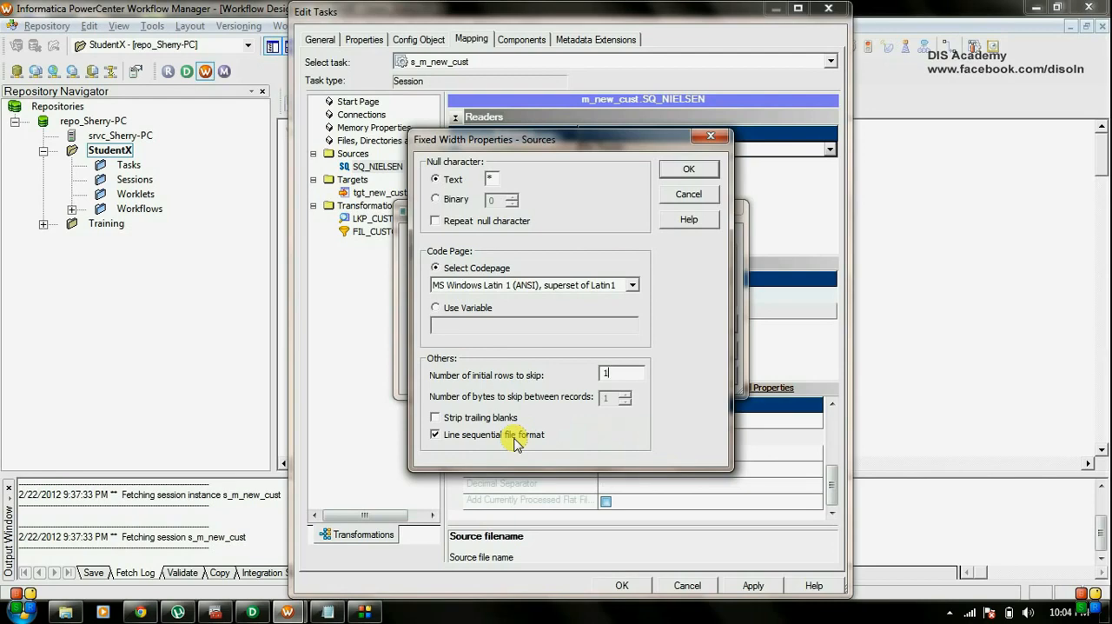
{"action": "left_click", "coordinate": [692, 172]}
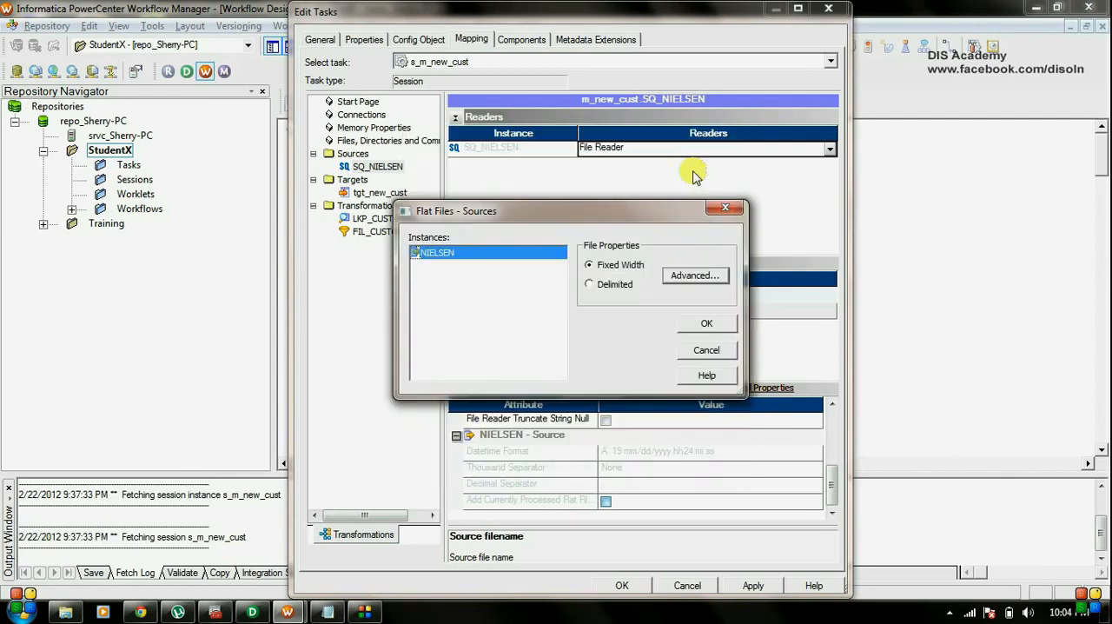
{"action": "left_click", "coordinate": [702, 324]}
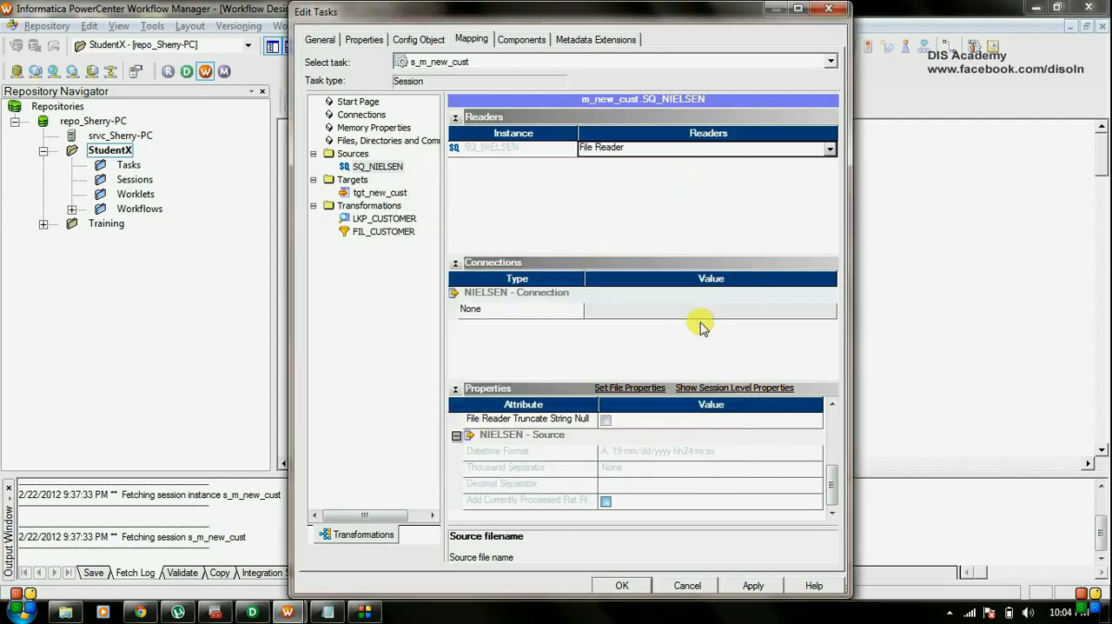
Assign the db_src_x relational connection to the tgt_new_cust target in the session.
{"action": "left_click", "coordinate": [391, 194]}
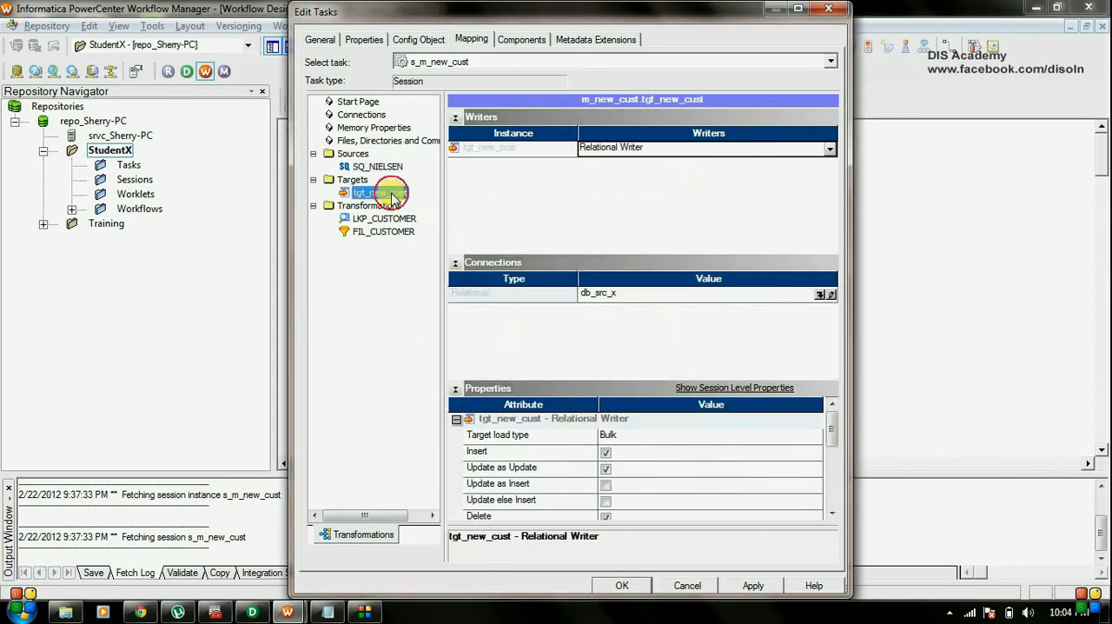
{"action": "left_click", "coordinate": [819, 294]}
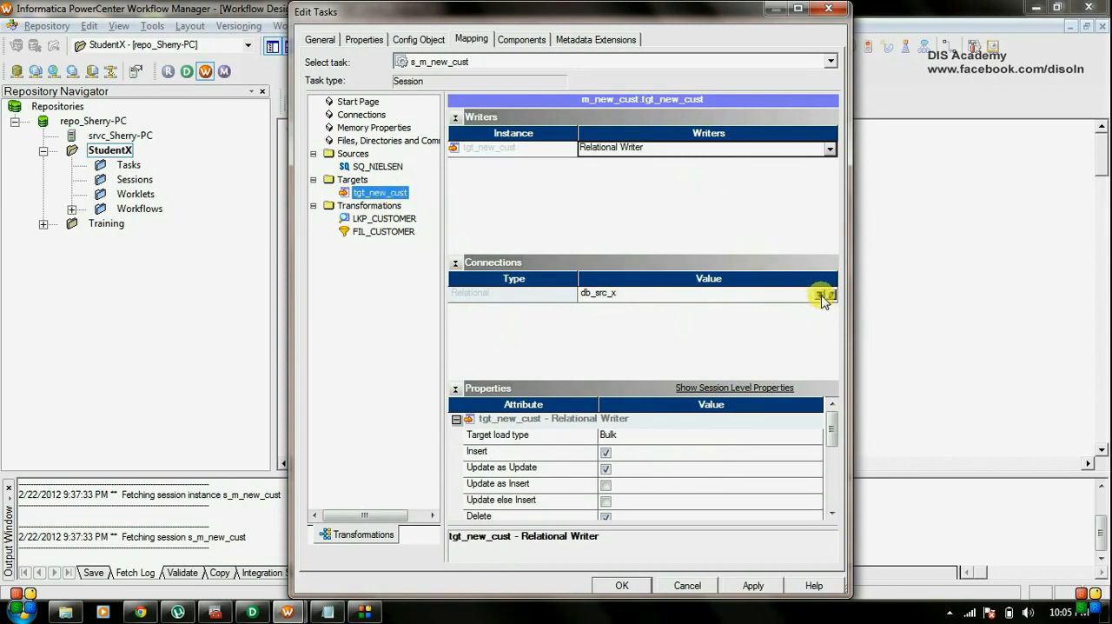
{"action": "left_click", "coordinate": [821, 296]}
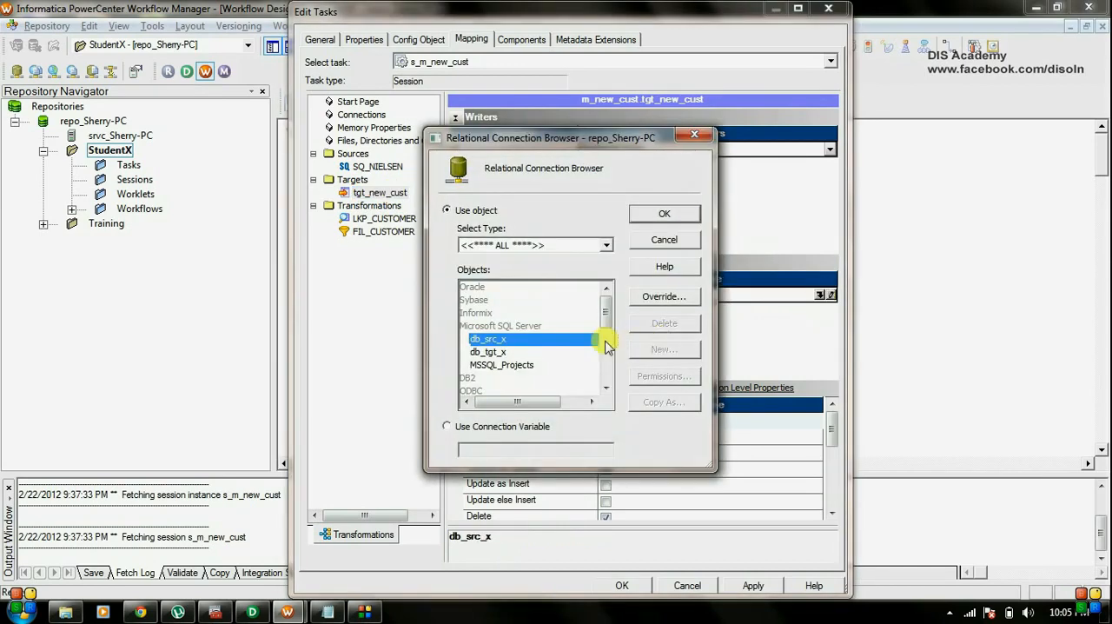
{"action": "left_click", "coordinate": [676, 217]}
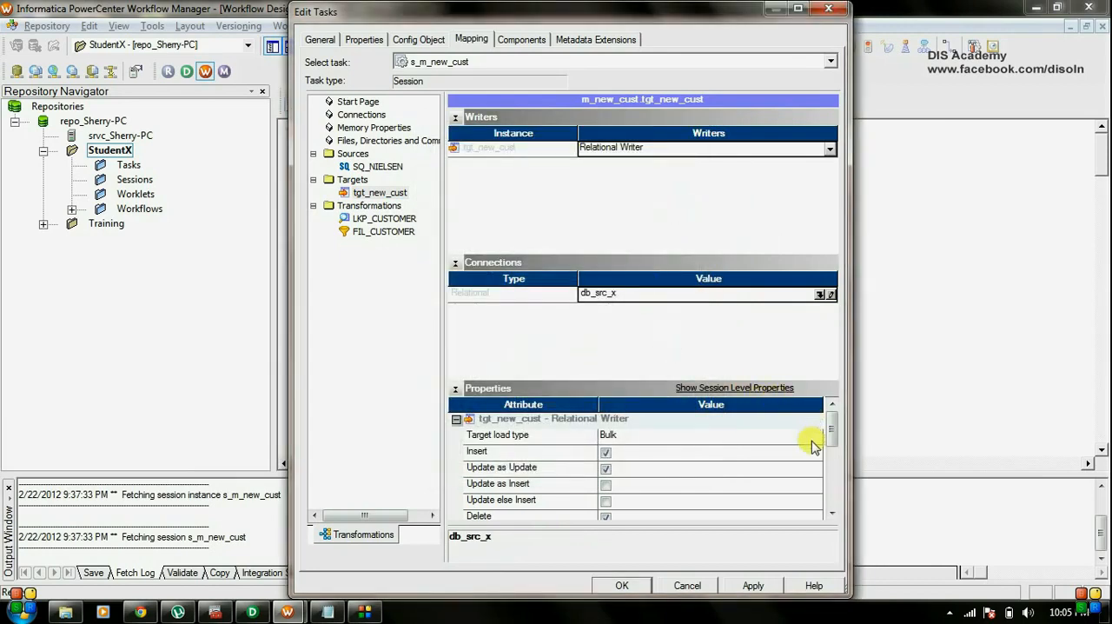
Set tgt_new_cust's target load type to Normal and review its remaining writer properties.
{"action": "left_click", "coordinate": [811, 440]}
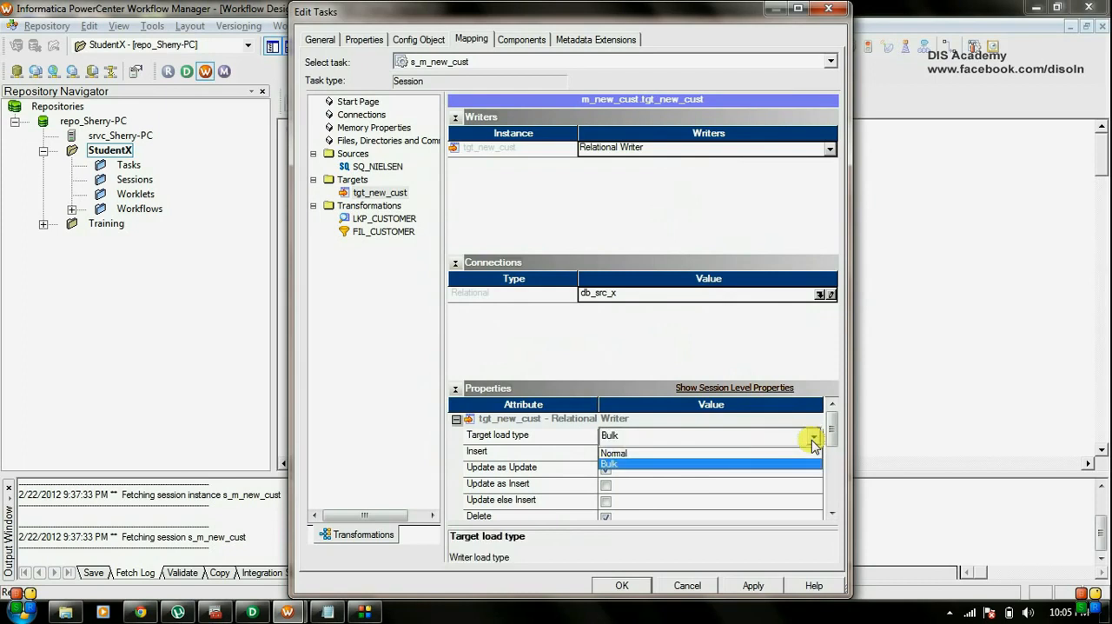
{"action": "left_click", "coordinate": [770, 452]}
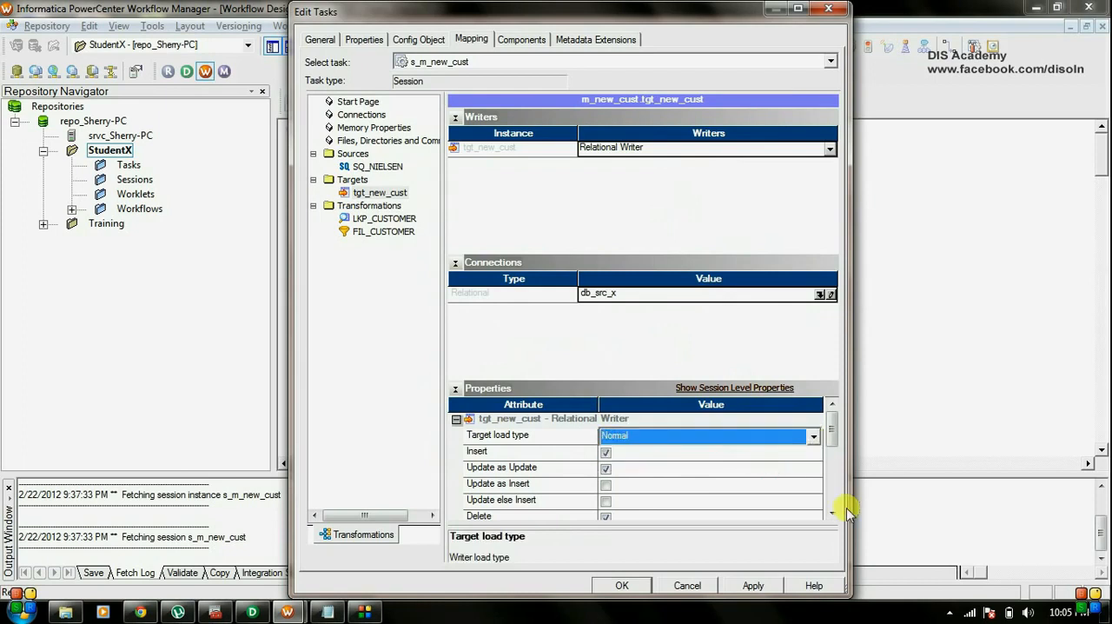
{"action": "left_click", "coordinate": [832, 514]}
{"action": "left_click", "coordinate": [833, 514]}
{"action": "left_click", "coordinate": [832, 514]}
{"action": "left_click", "coordinate": [832, 514]}
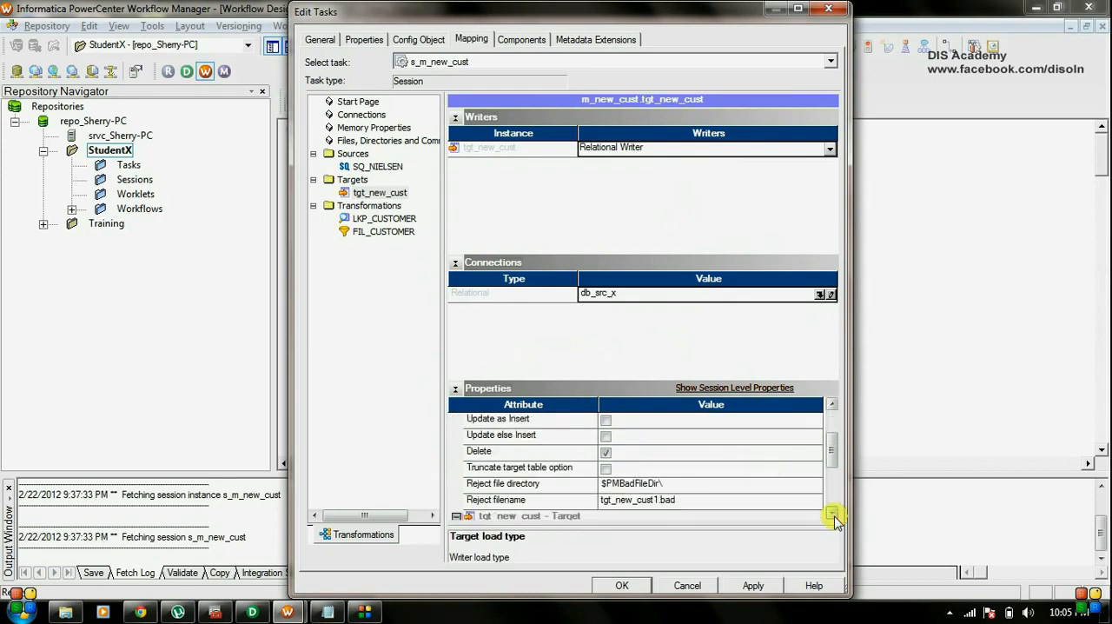
{"action": "left_click", "coordinate": [833, 514]}
{"action": "left_click", "coordinate": [832, 514]}
{"action": "left_click", "coordinate": [832, 514]}
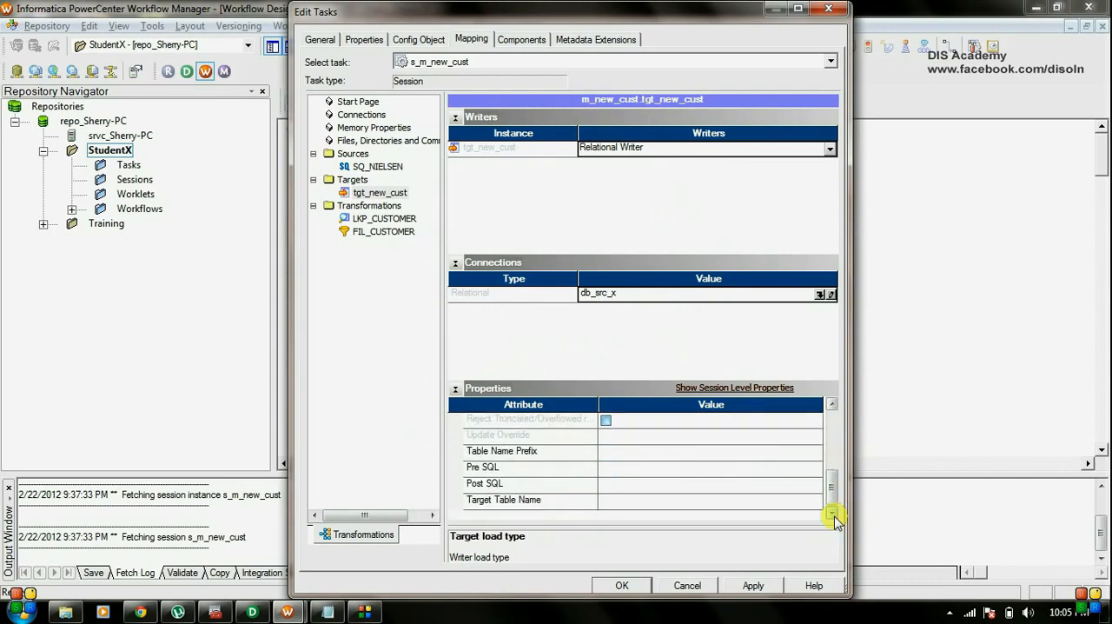
Assign the db_tgt_x relational connection to LKP_CUSTOMER and review its remaining lookup properties.
{"action": "left_click", "coordinate": [382, 207]}
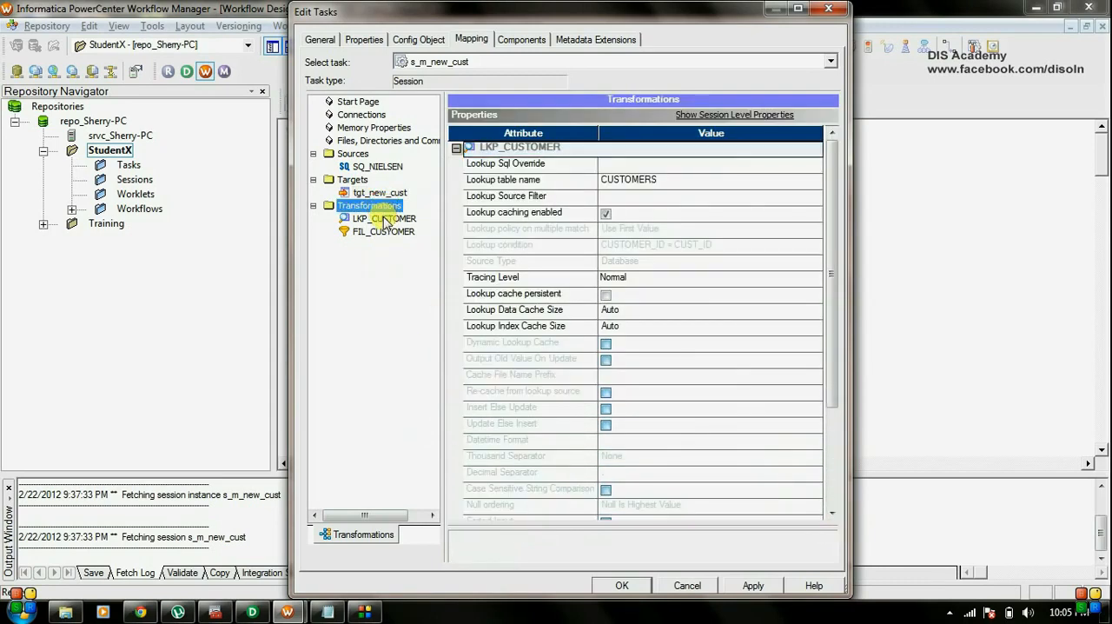
{"action": "left_click", "coordinate": [384, 219]}
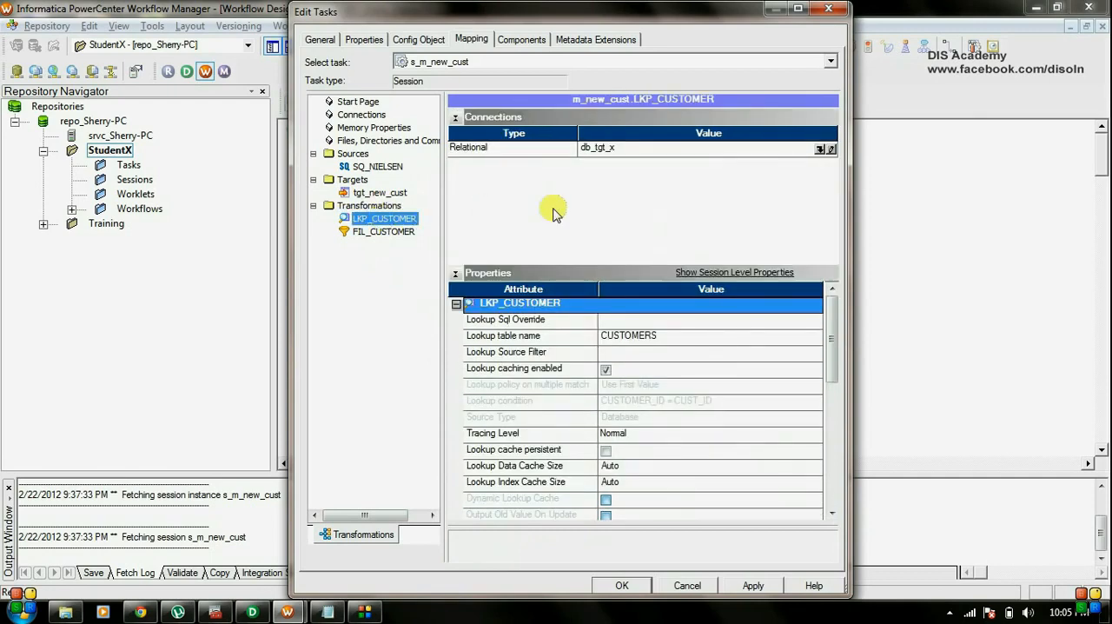
{"action": "left_click", "coordinate": [827, 149]}
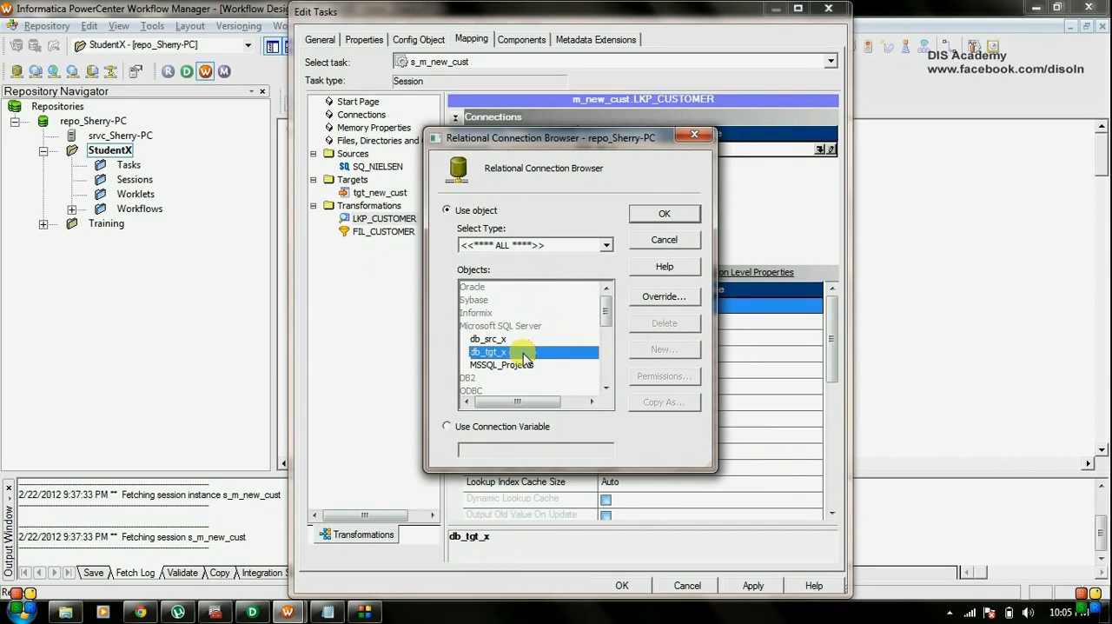
{"action": "left_click", "coordinate": [664, 213]}
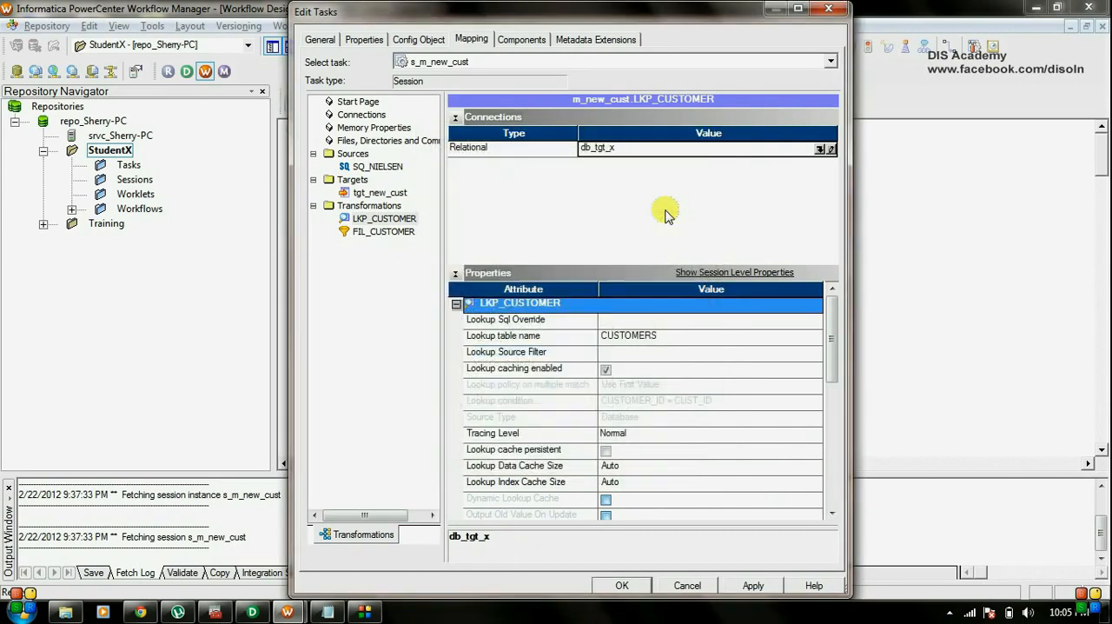
{"action": "left_click", "coordinate": [832, 514]}
{"action": "left_click", "coordinate": [831, 514]}
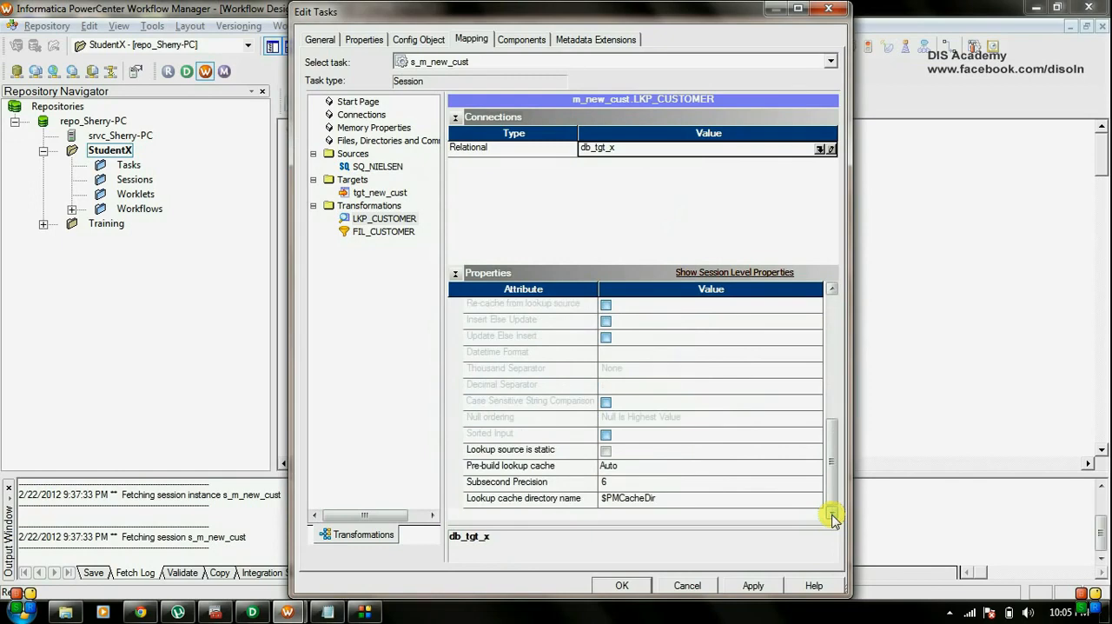
Apply the s_m_new_cust session edits and link the Start task to the session in wf_new_cust.
{"action": "left_click", "coordinate": [752, 584]}
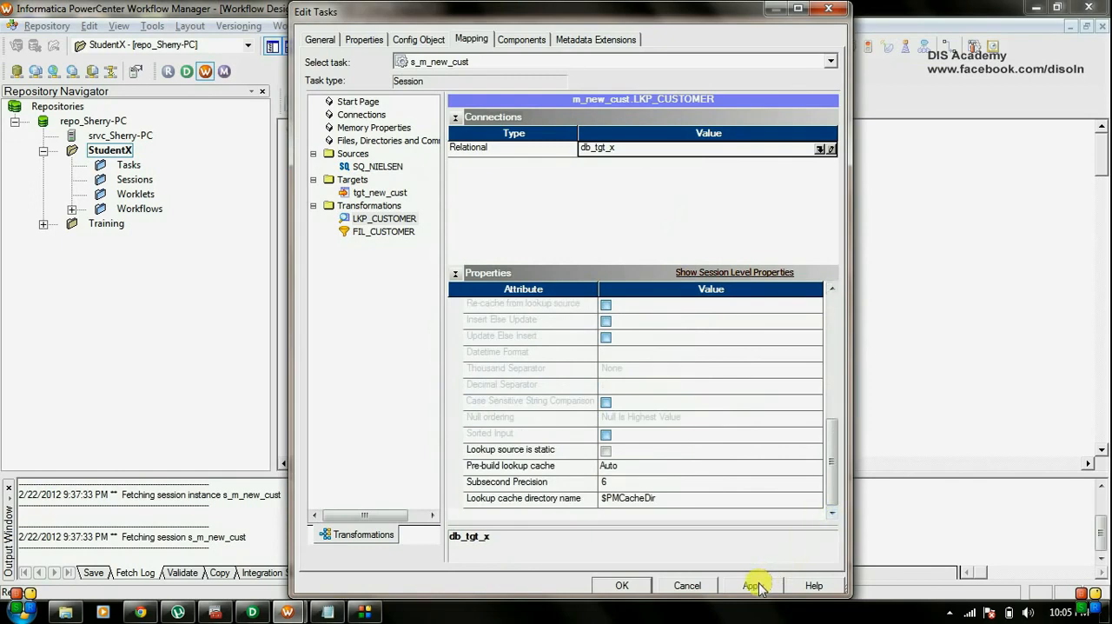
{"action": "left_click", "coordinate": [619, 587]}
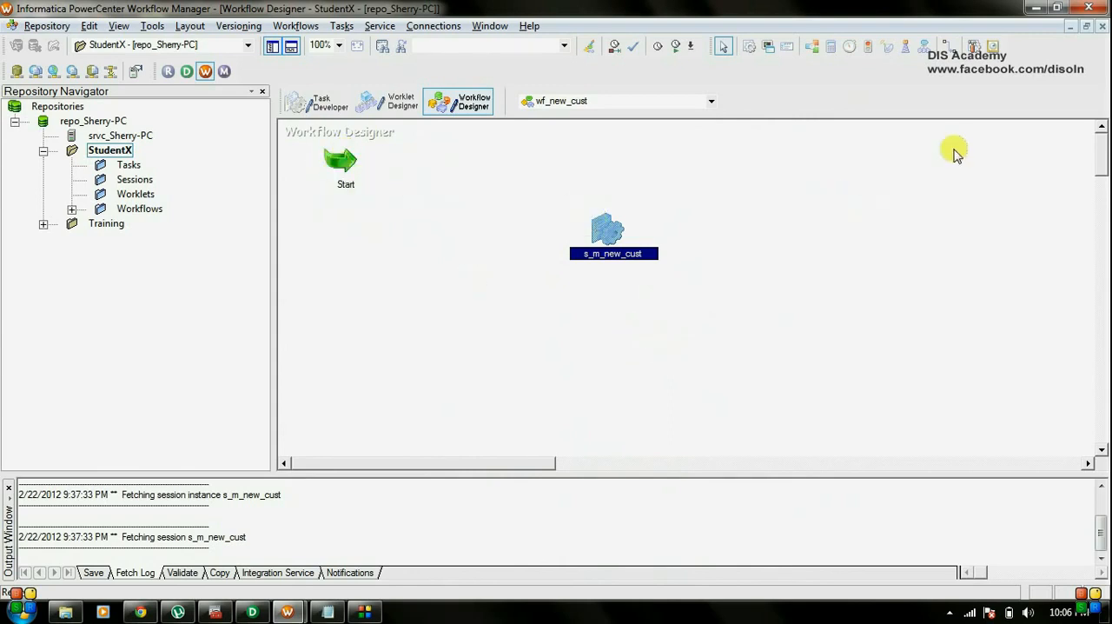
{"action": "left_click", "coordinate": [949, 48]}
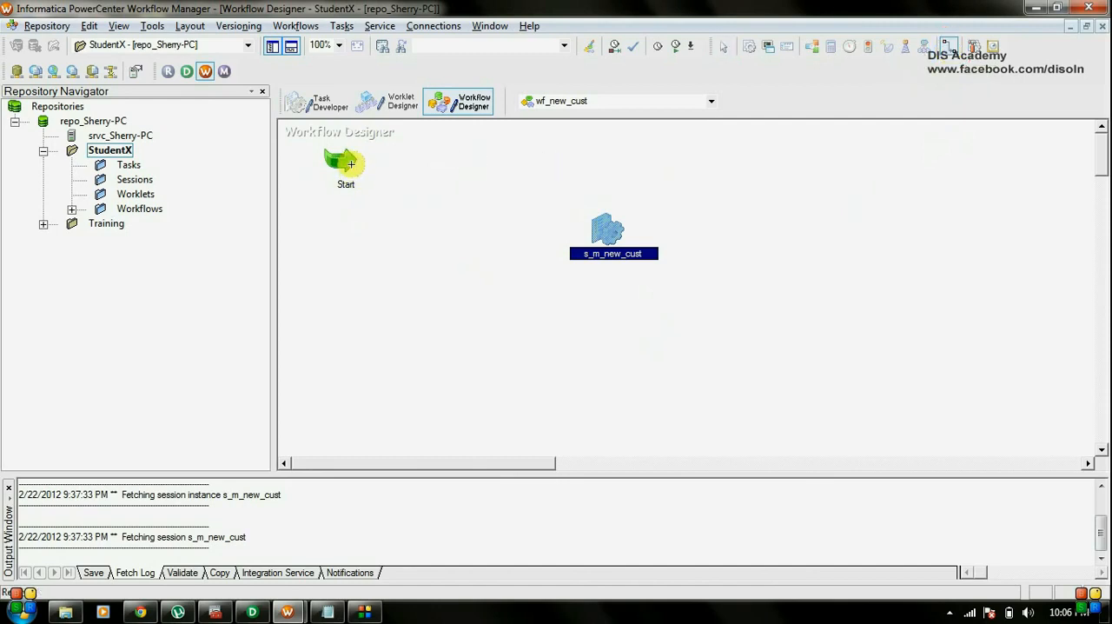
{"action": "left_click_drag", "start_coordinate": [347, 164], "coordinate": [600, 230]}
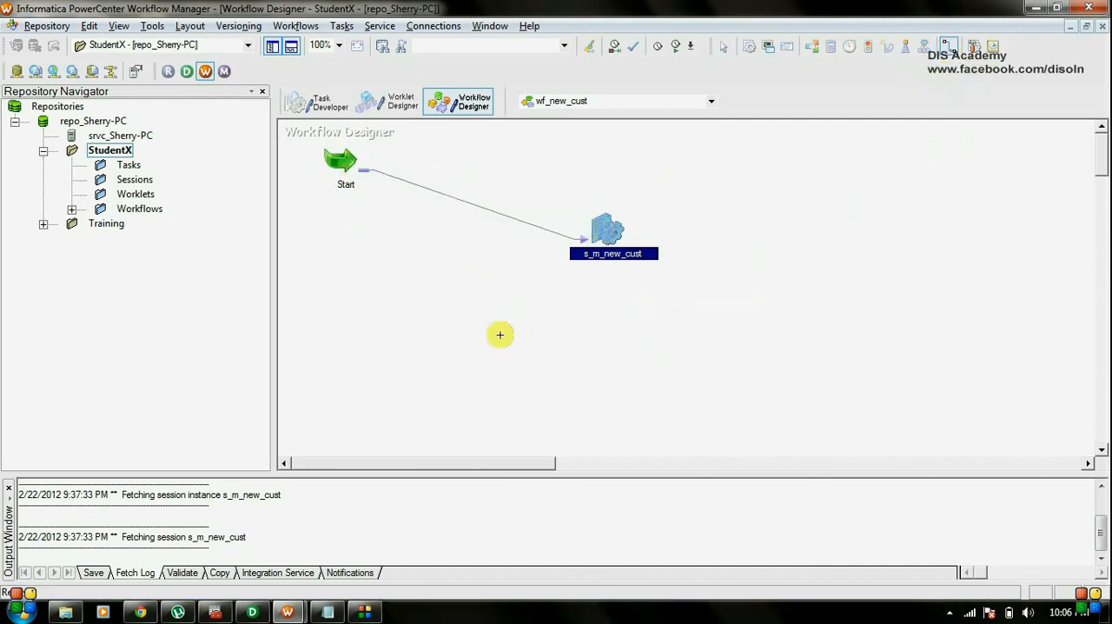
Validate the s_m_new_cust session task in the workflow.
{"action": "double_click", "coordinate": [602, 233]}
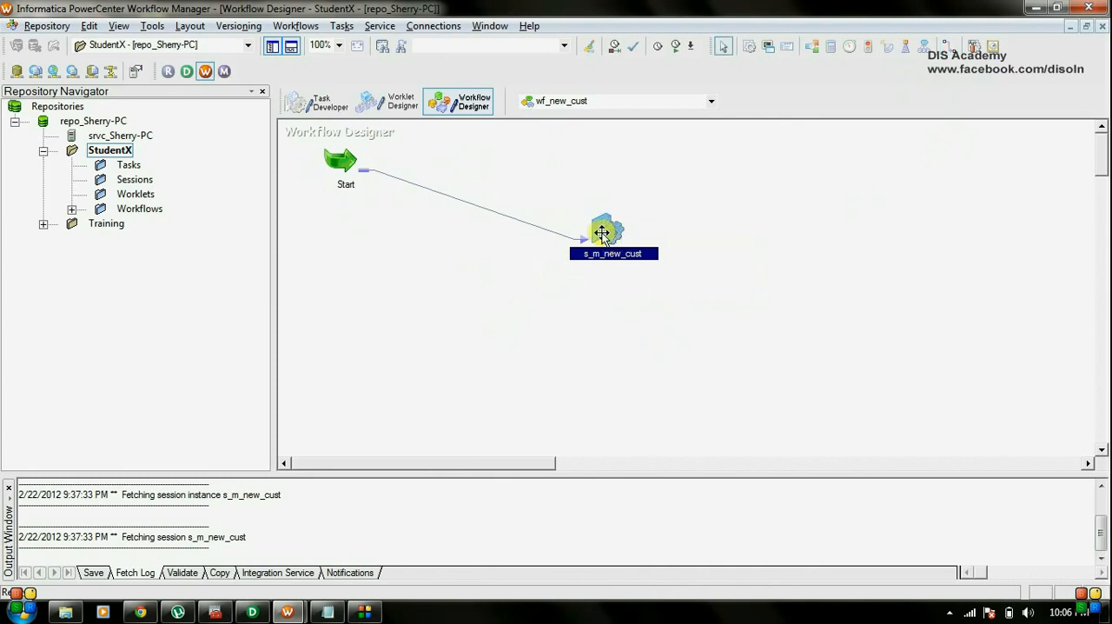
{"action": "right_click", "coordinate": [602, 233]}
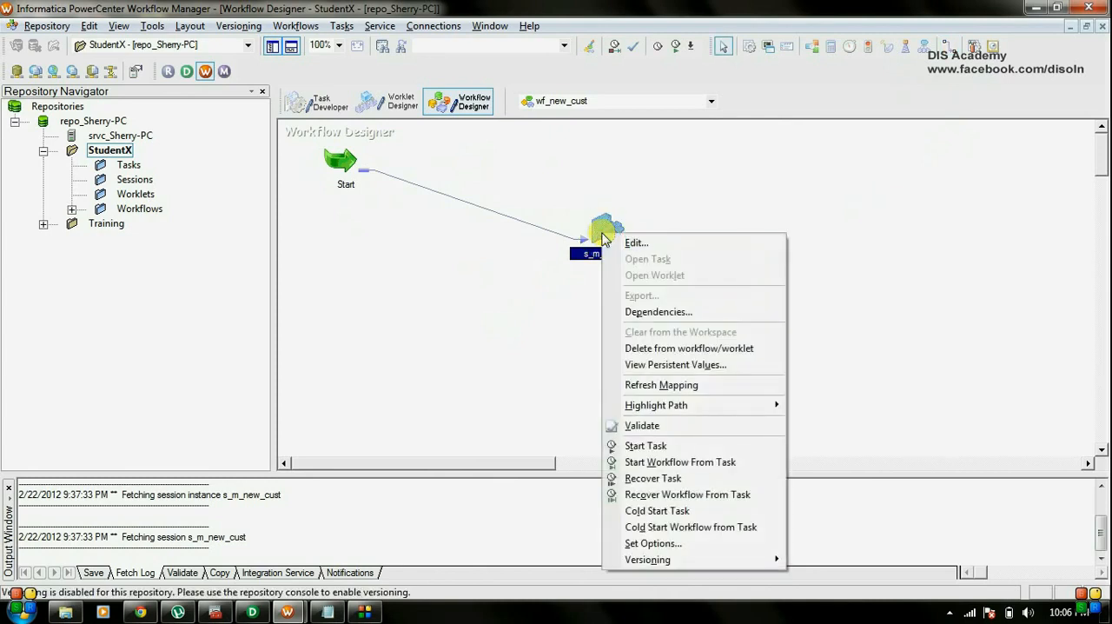
{"action": "left_click", "coordinate": [644, 426]}
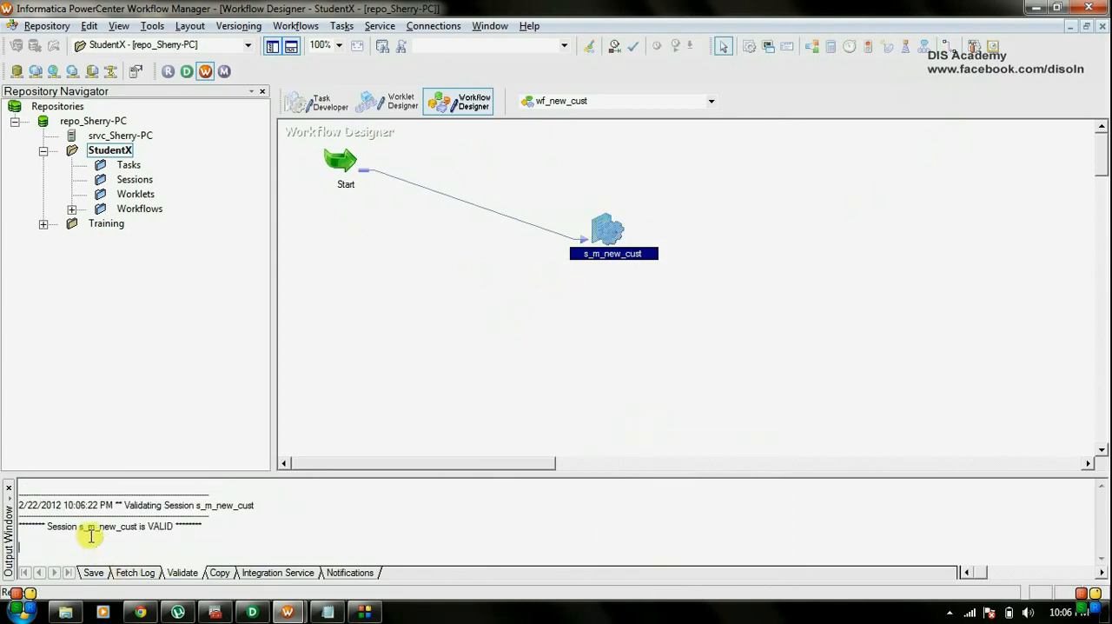
Validate the whole wf_new_cust workflow and save it to the repository.
{"action": "left_click", "coordinate": [300, 26]}
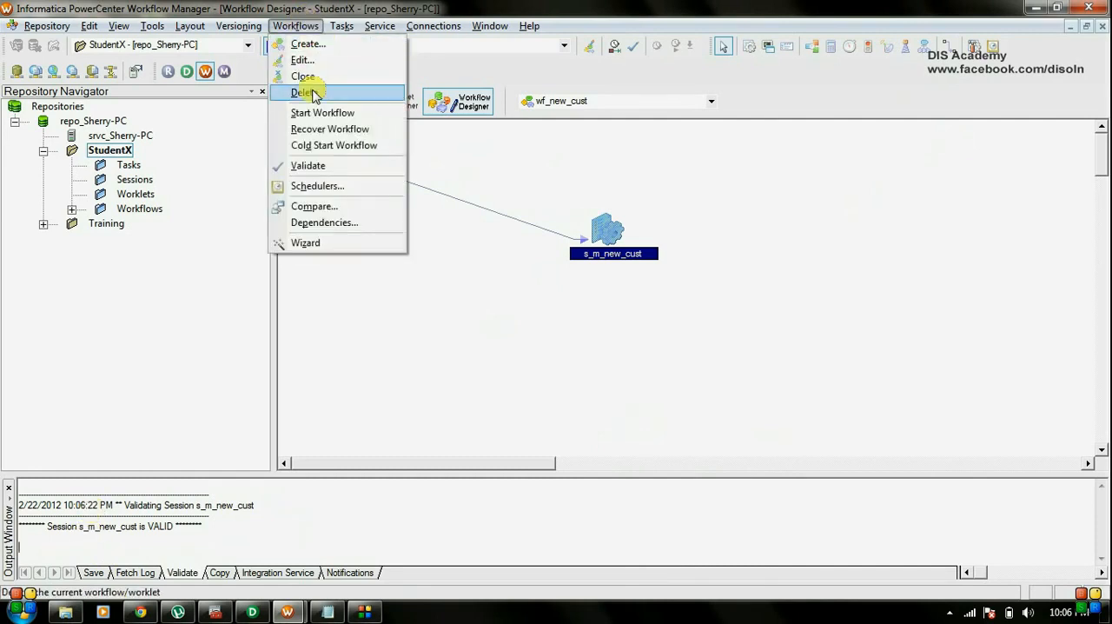
{"action": "left_click", "coordinate": [321, 166]}
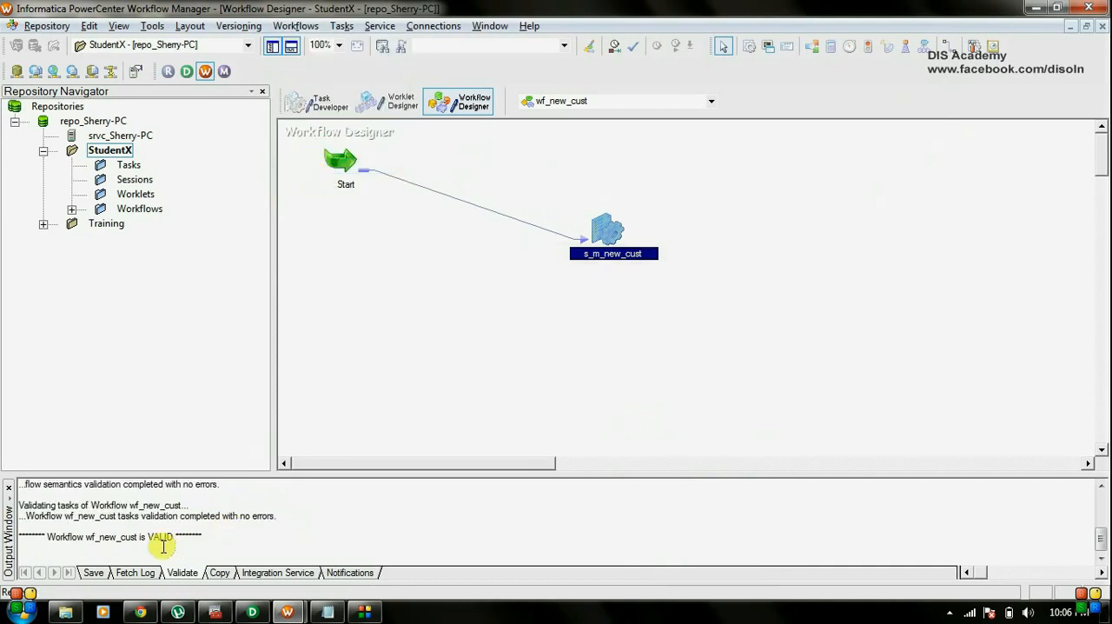
{"action": "left_click", "coordinate": [48, 25]}
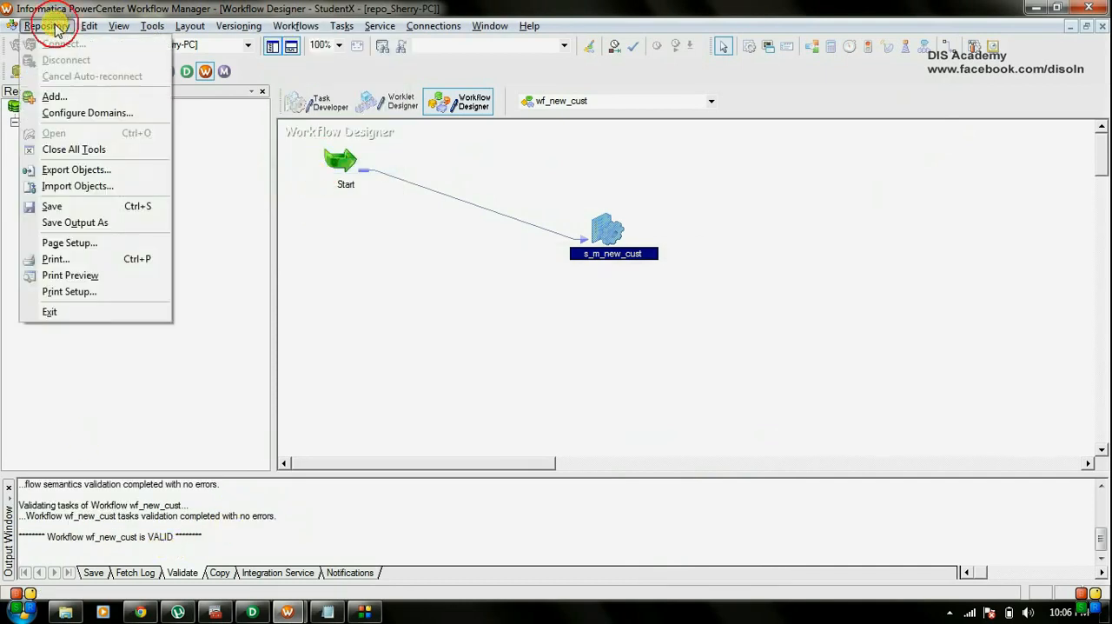
{"action": "left_click", "coordinate": [85, 209]}
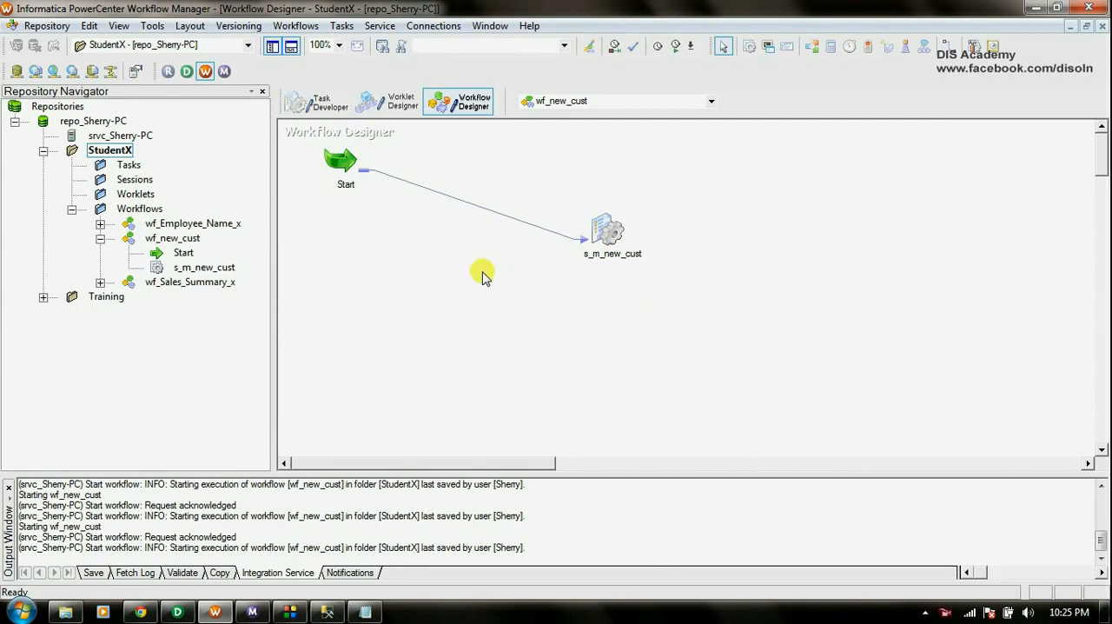
Start workflow wf_new_cust and switch to Workflow Monitor to check the s_m_new_cust run's source and target statistics.
{"action": "right_click", "coordinate": [482, 271]}
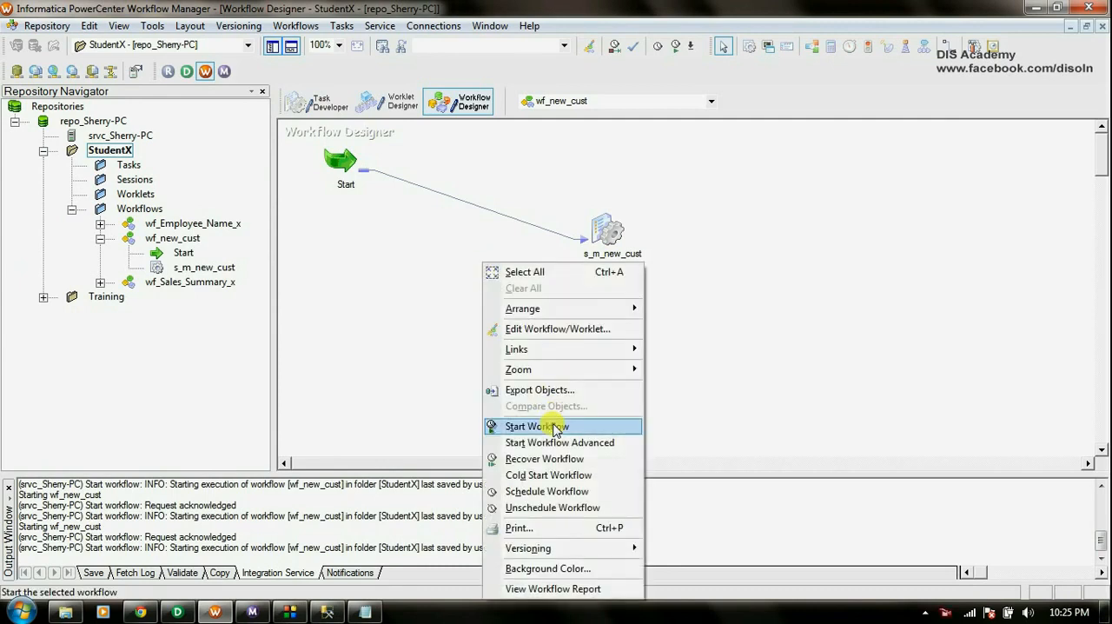
{"action": "left_click", "coordinate": [552, 426]}
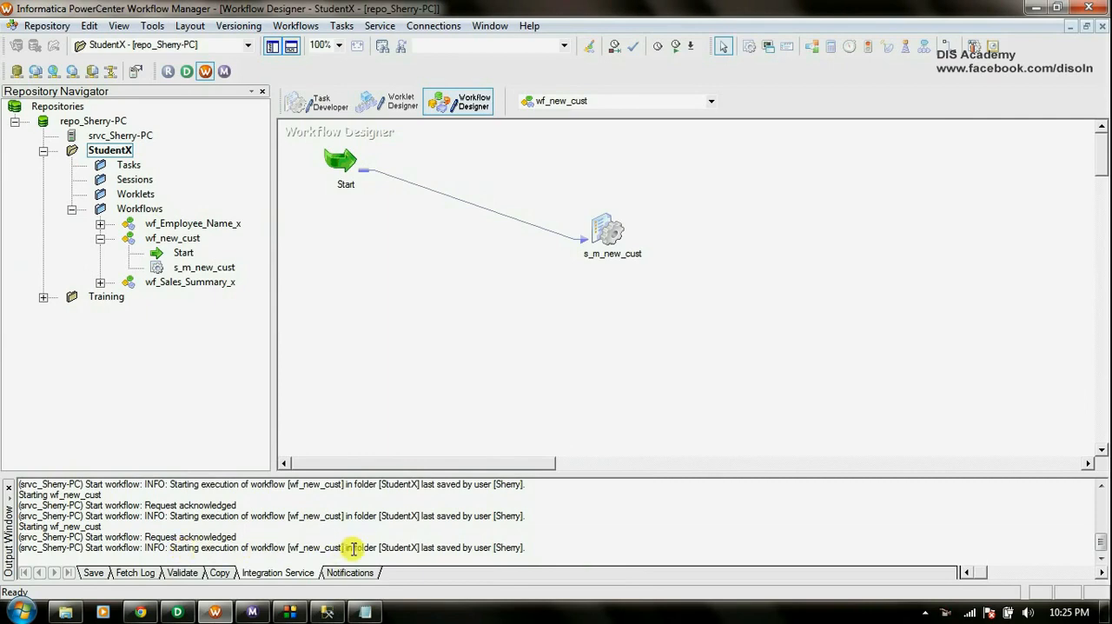
{"action": "left_click", "coordinate": [253, 614]}
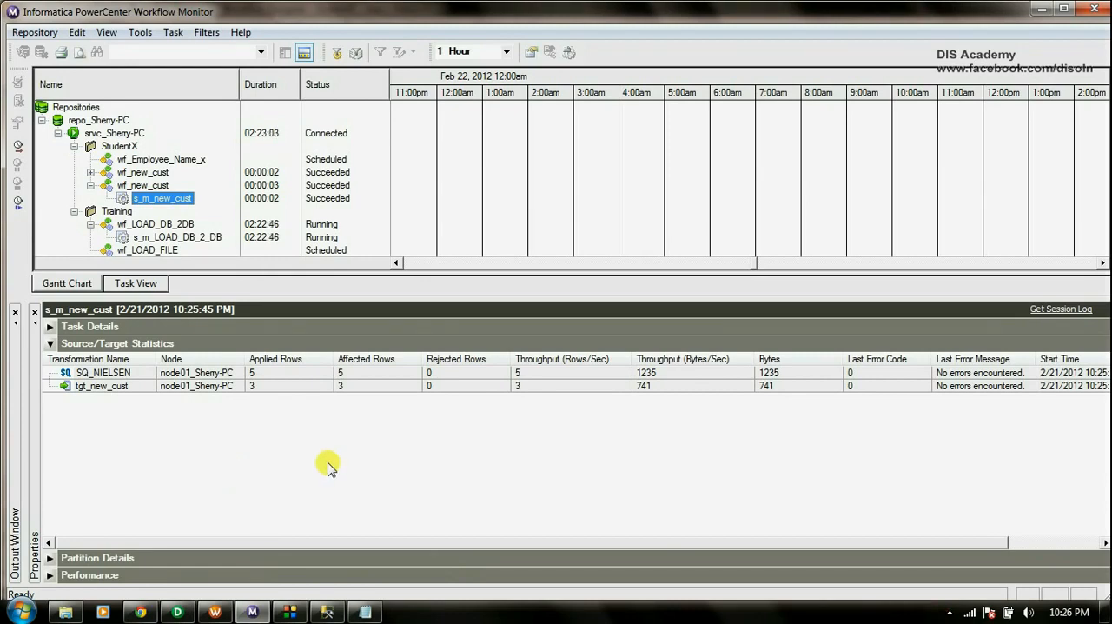
Compare the NIELSEN source file in Notepad with freshly executed queries on CUSTOMERS and tgt_new_cust in SQL Server Management Studio.
{"action": "left_click", "coordinate": [365, 610]}
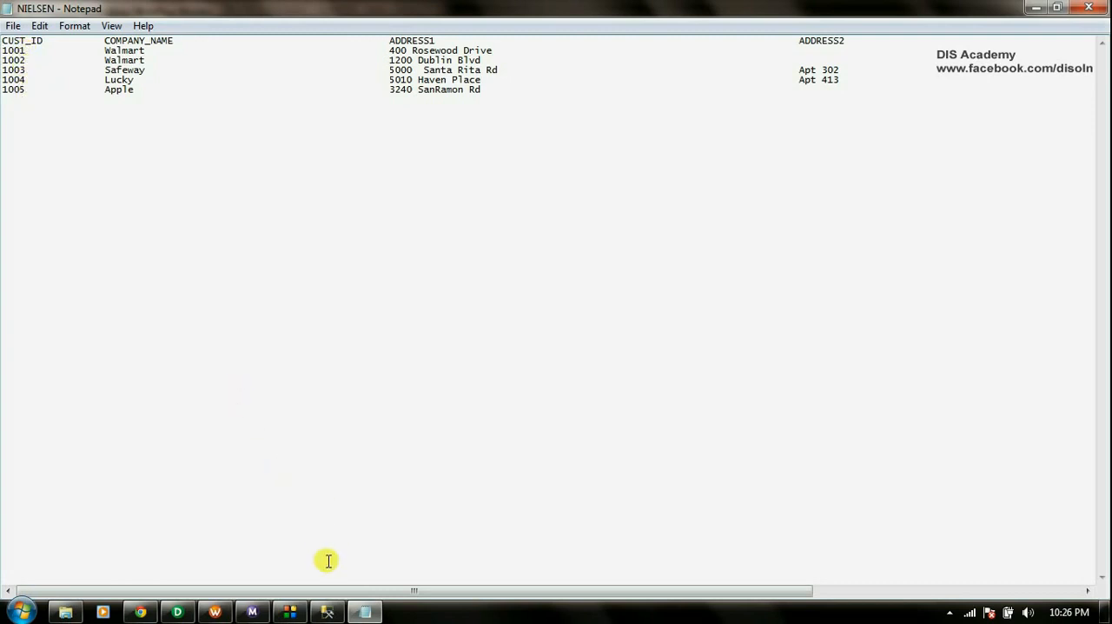
{"action": "left_click", "coordinate": [328, 612]}
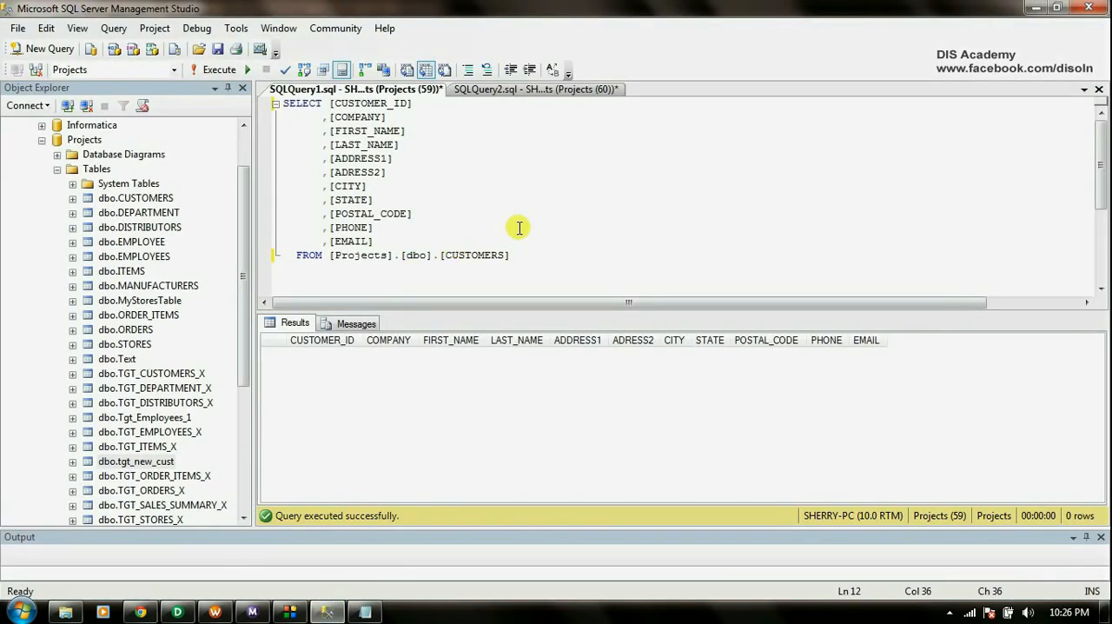
{"action": "left_click", "coordinate": [200, 69]}
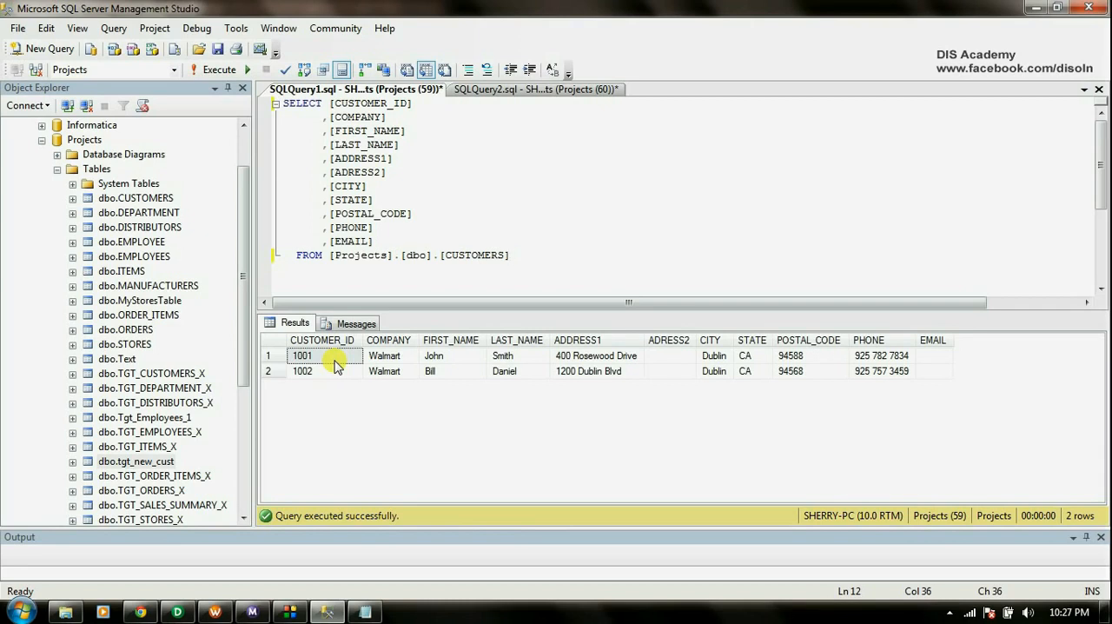
{"action": "left_click", "coordinate": [549, 91]}
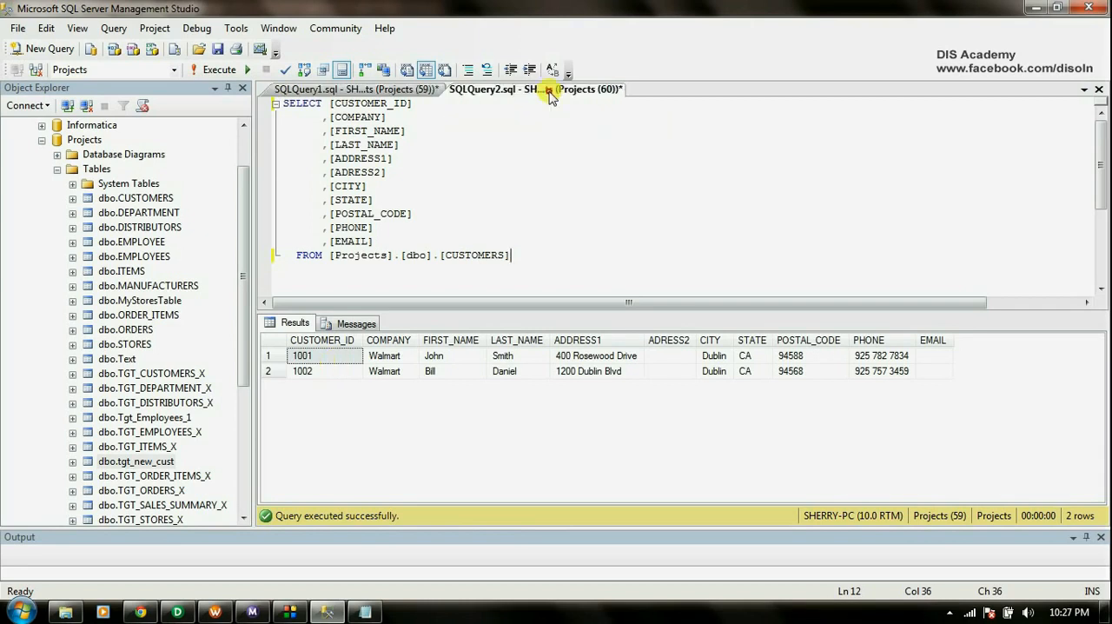
{"action": "left_click", "coordinate": [211, 70]}
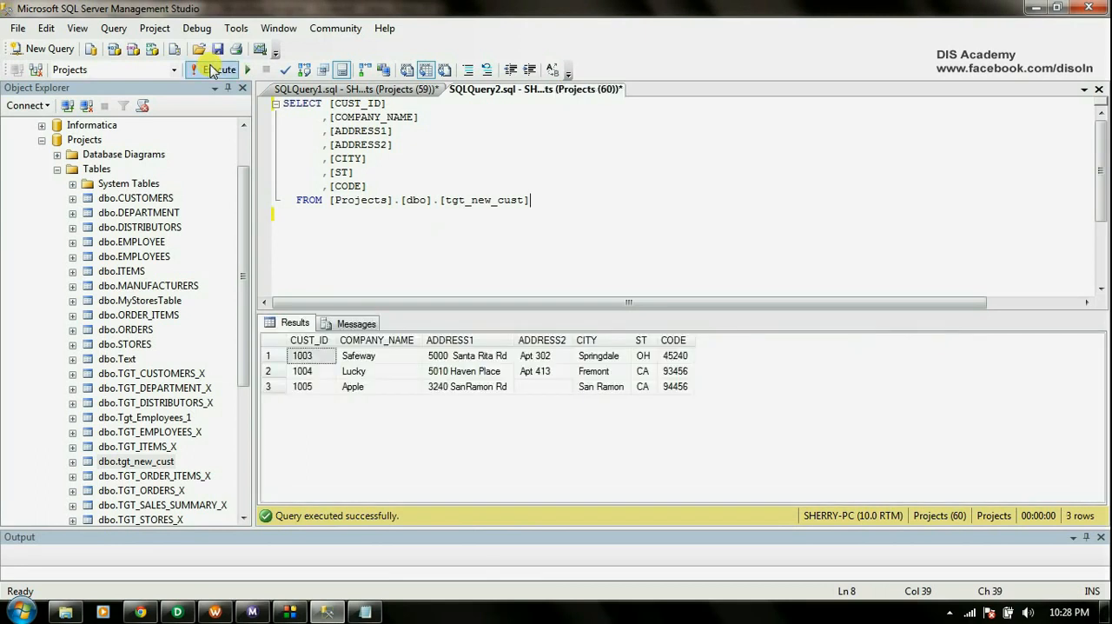